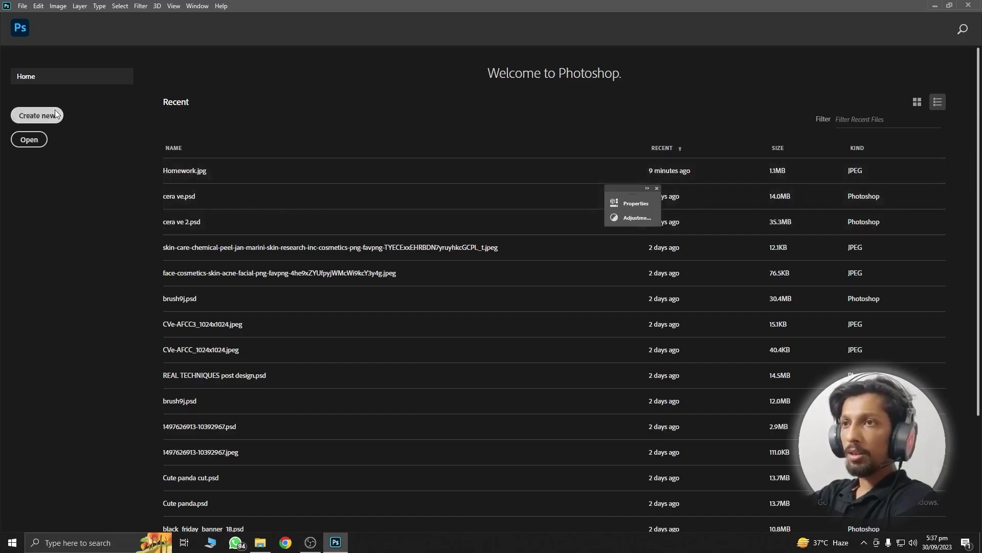
# - Create a blank A4 document at 300 ppi and switch to the Background removall folder in File Explorer
pyautogui.click(37, 115)
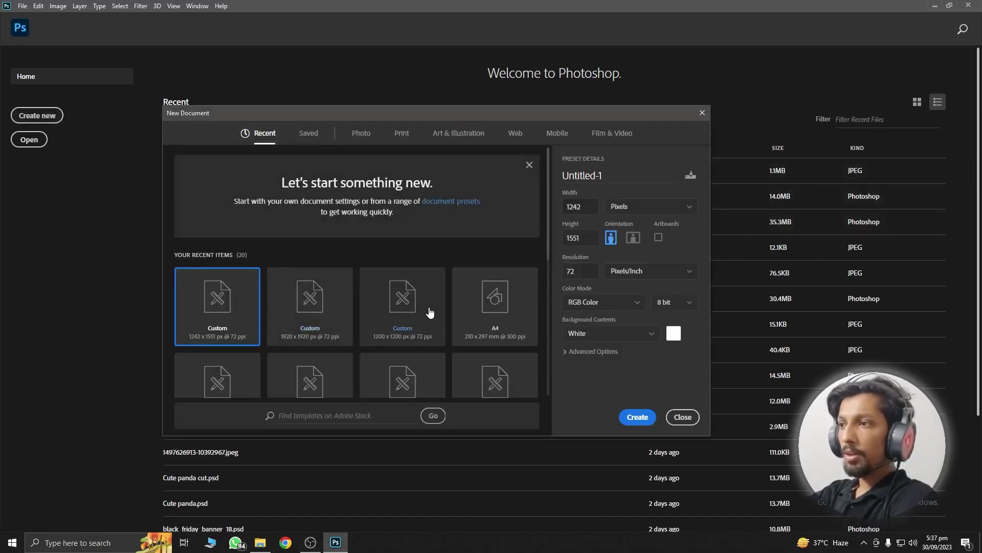
pyautogui.doubleClick(466, 315)
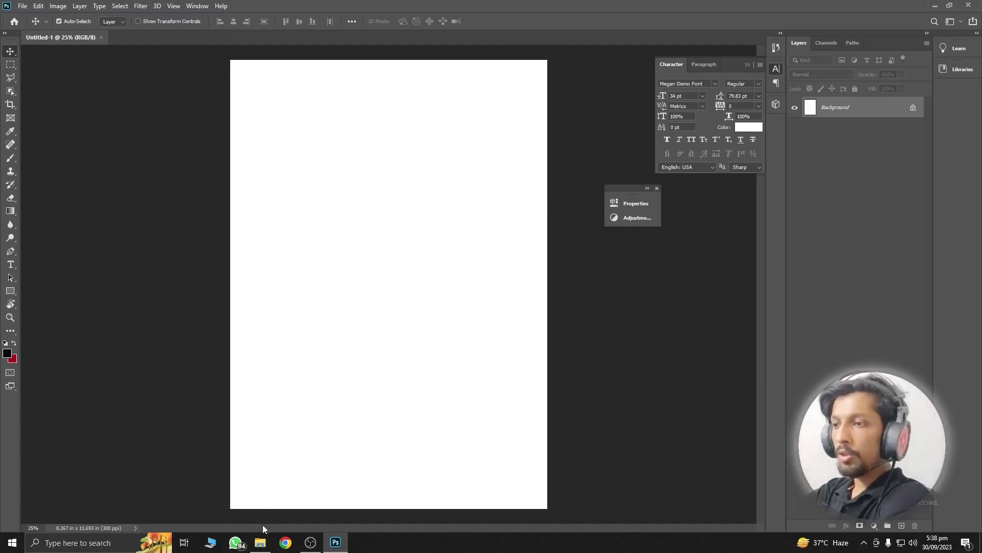
pyautogui.click(260, 542)
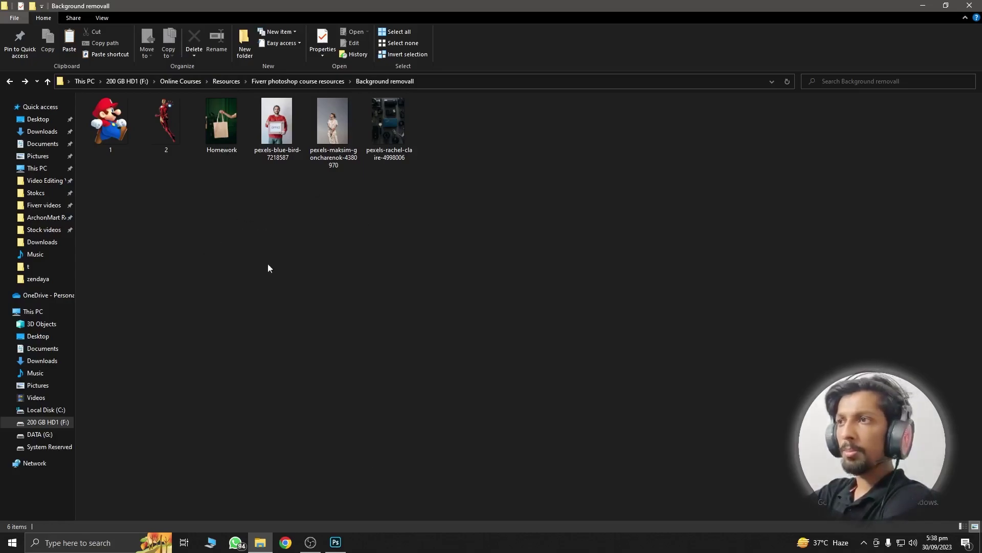
# - Drag image file '2' from File Explorer toward the blank Photoshop document
pyautogui.moveTo(161, 152); pyautogui.dragTo(332, 493)
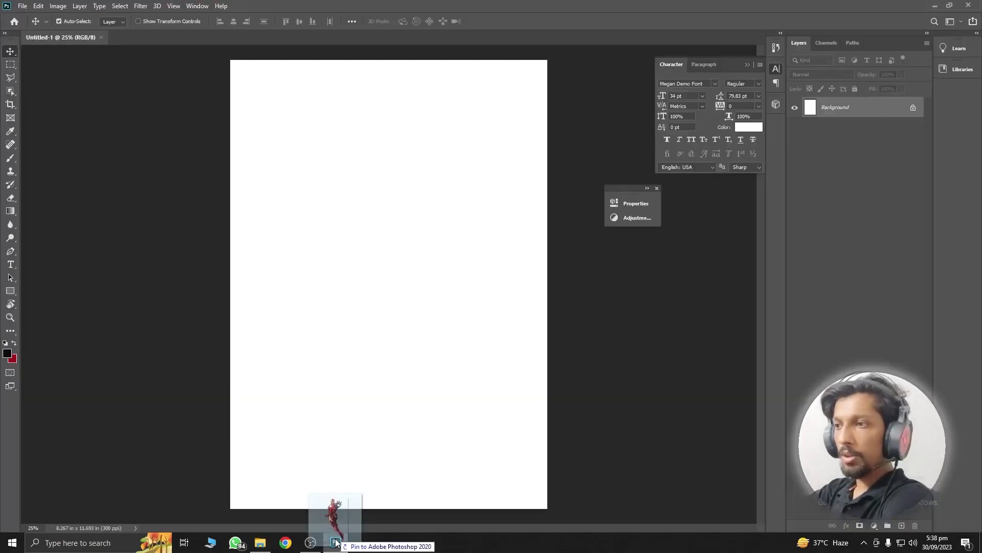
# - Place the Iron Man image '2' on the canvas and position it in the upper middle
pyautogui.moveTo(333, 494); pyautogui.dragTo(179, 390)
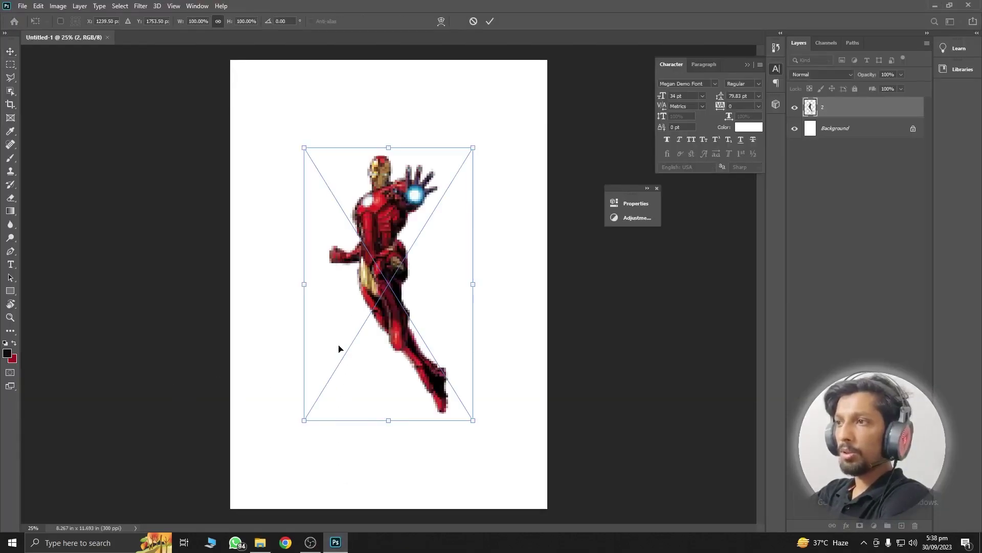
pyautogui.press('Return')
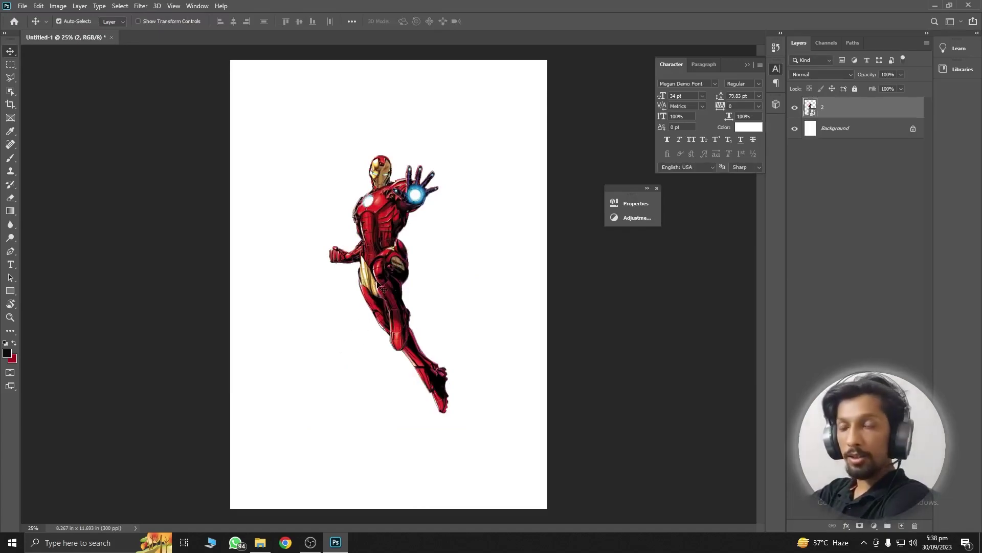
pyautogui.moveTo(405, 236); pyautogui.dragTo(390, 219)
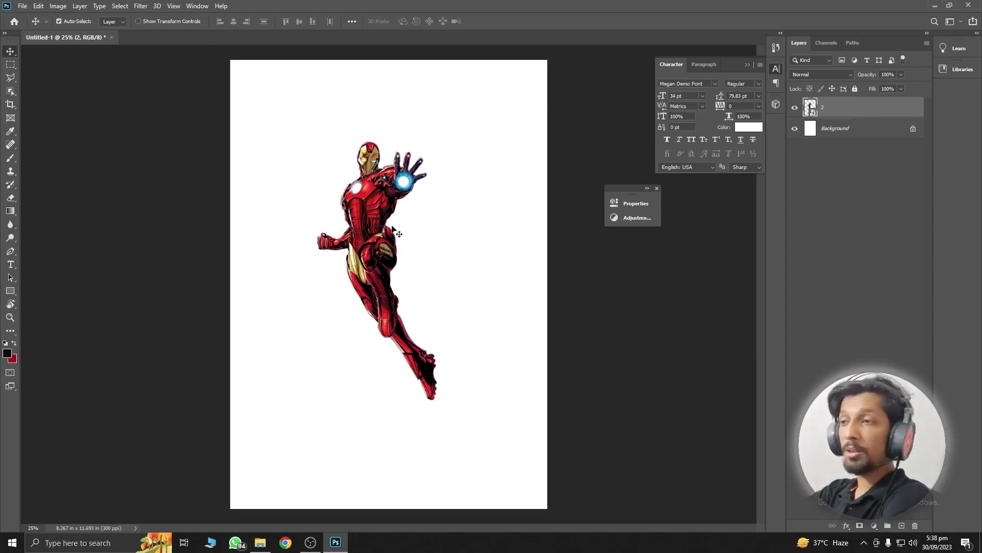
pyautogui.moveTo(383, 244); pyautogui.dragTo(395, 231)
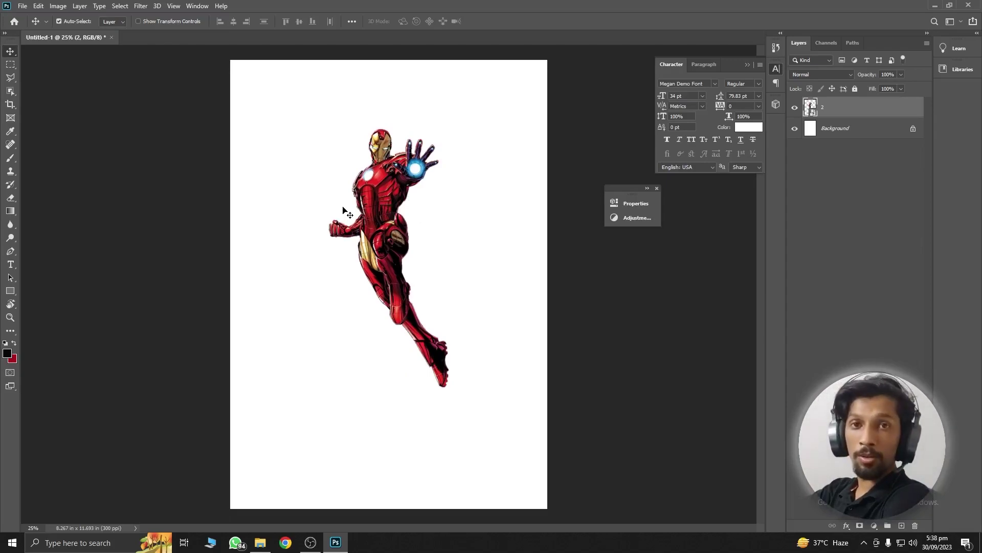
pyautogui.moveTo(381, 215); pyautogui.dragTo(379, 225)
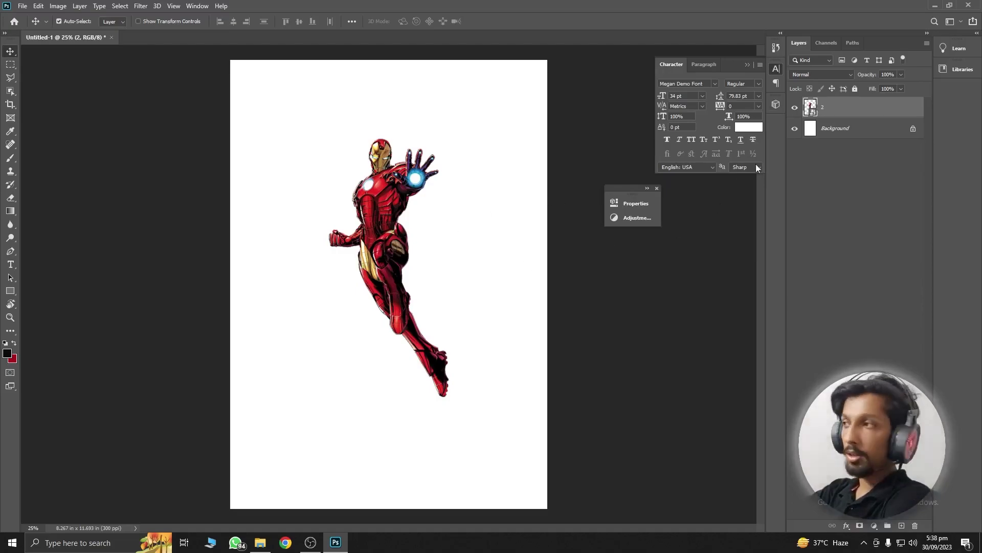
# - Select a rectangle over Iron Man's lower body and attempt deletion, dismissing the smart object error
pyautogui.rightClick(829, 115)
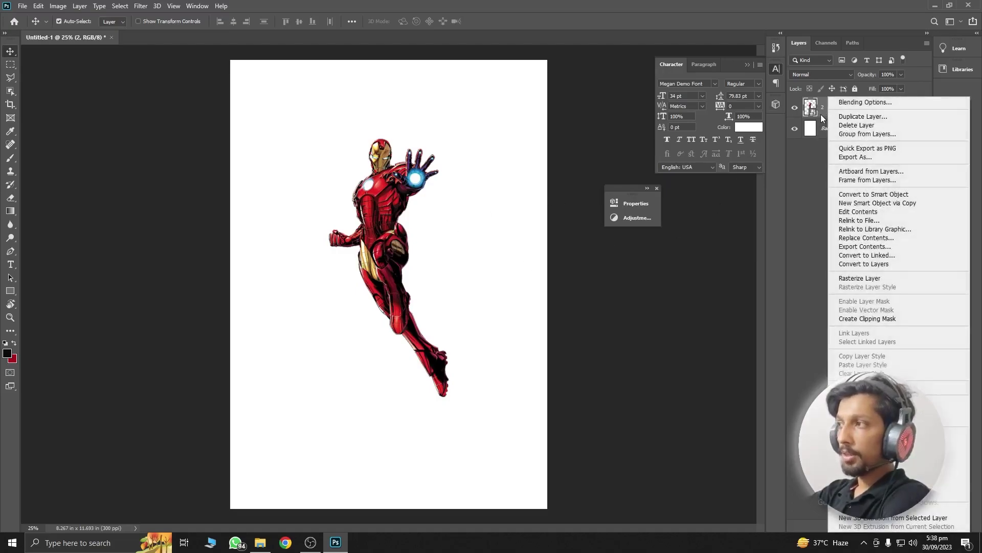
pyautogui.click(822, 117)
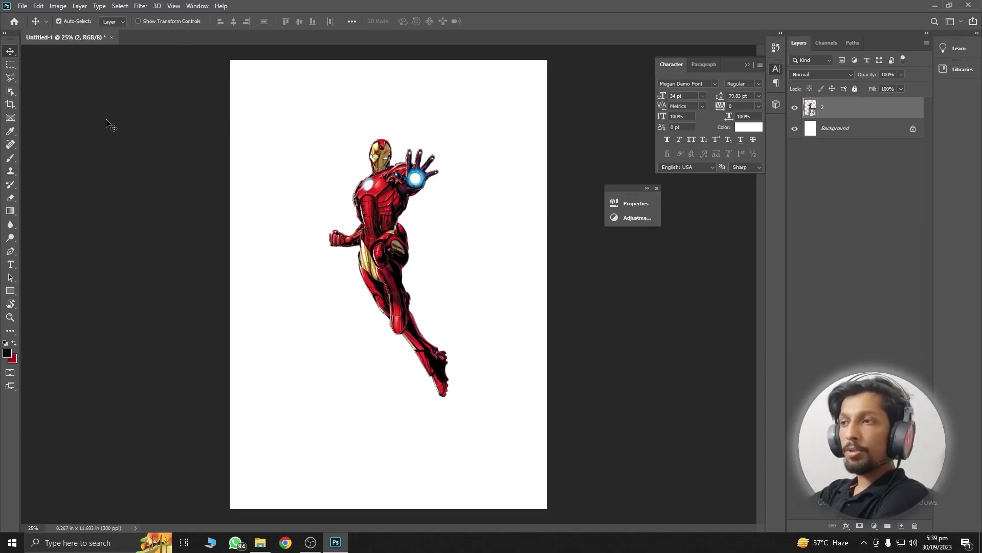
pyautogui.click(10, 64)
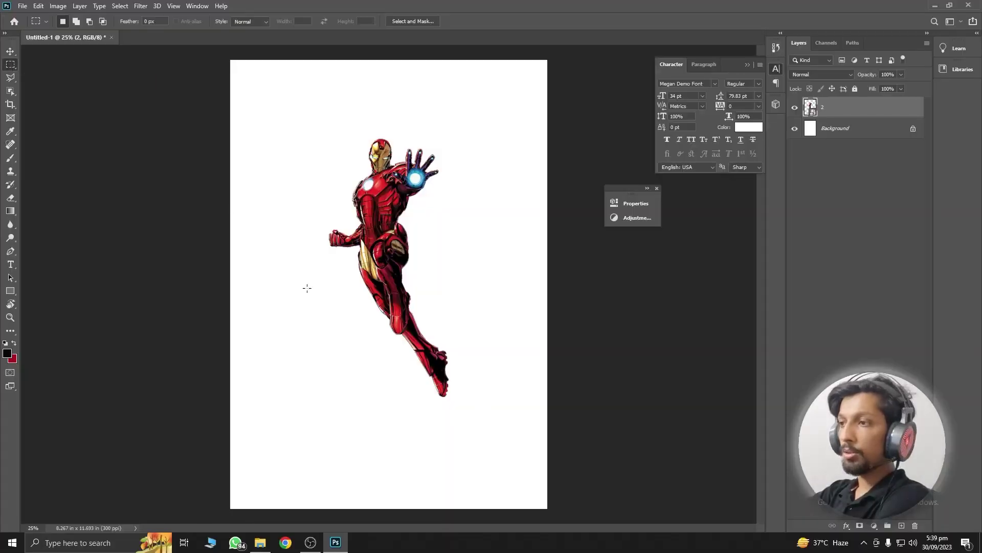
pyautogui.moveTo(304, 273); pyautogui.dragTo(499, 404)
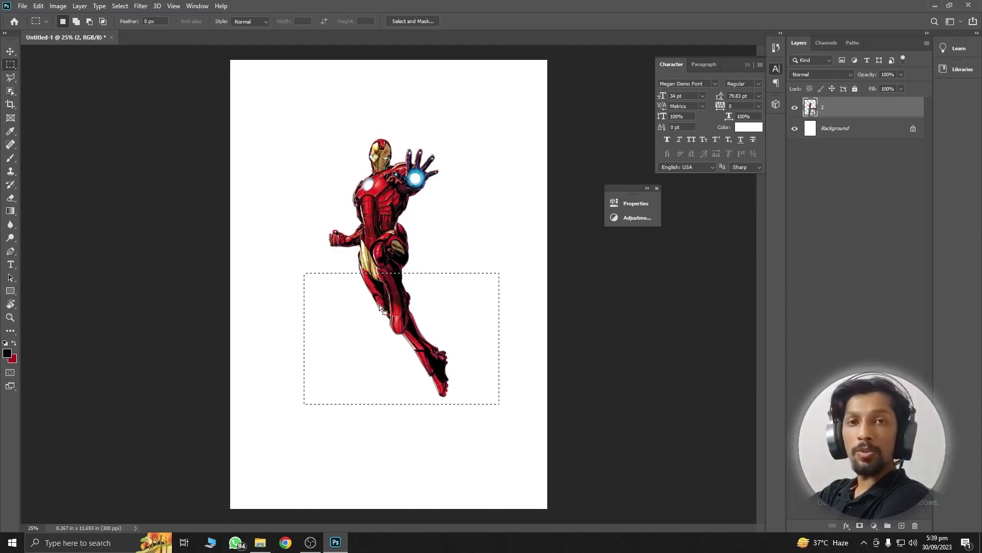
pyautogui.press('Delete')
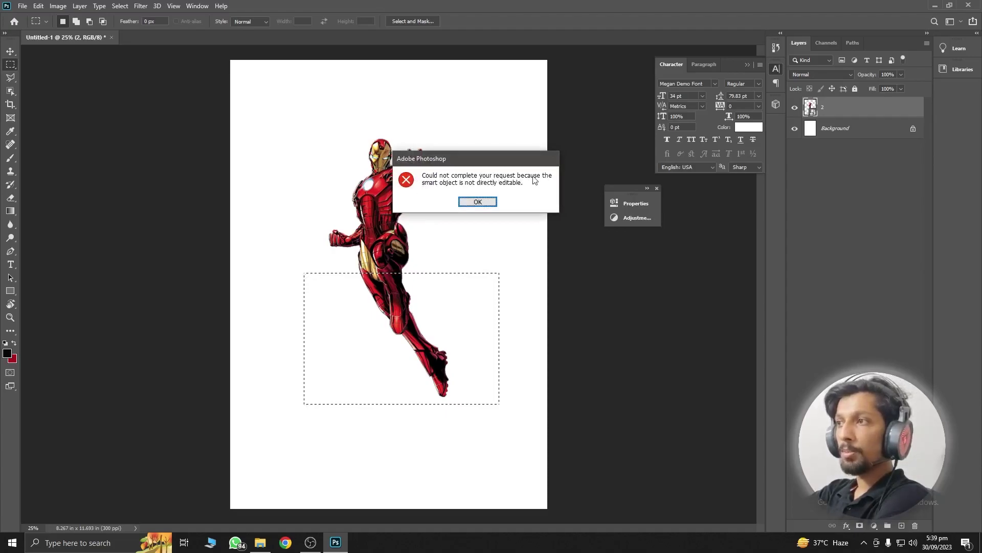
pyautogui.click(484, 202)
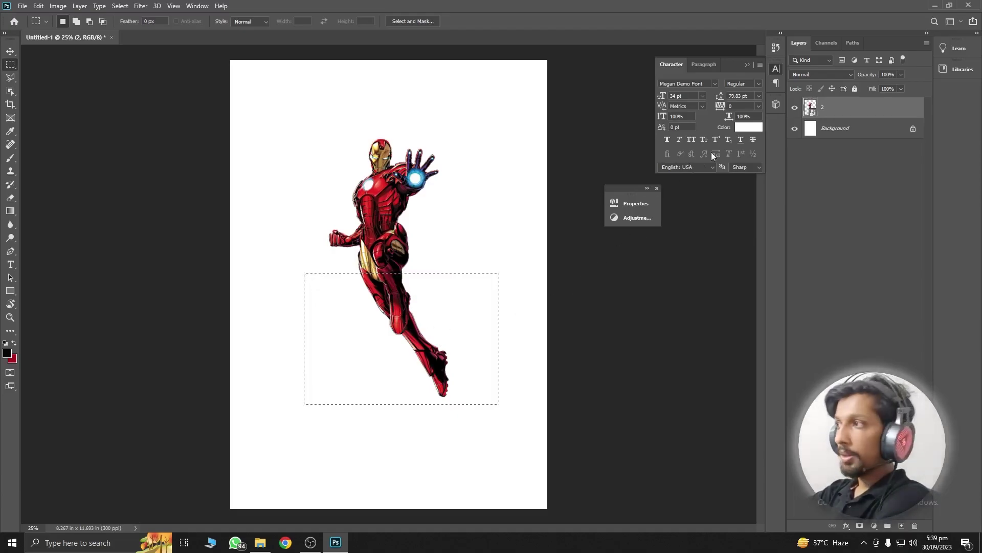
# - Rasterize the Iron Man layer, delete the selected lower body, and deselect
pyautogui.rightClick(830, 121)
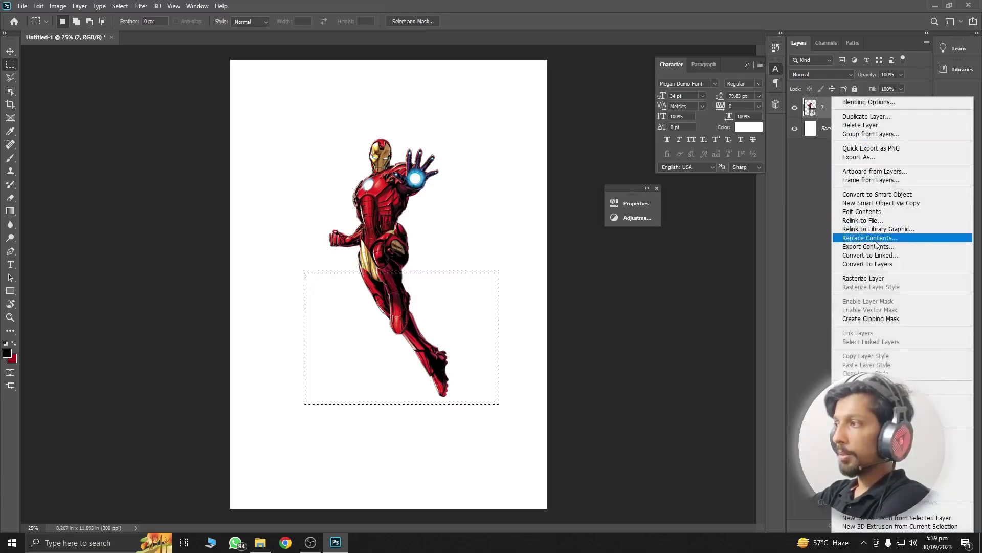
pyautogui.click(867, 277)
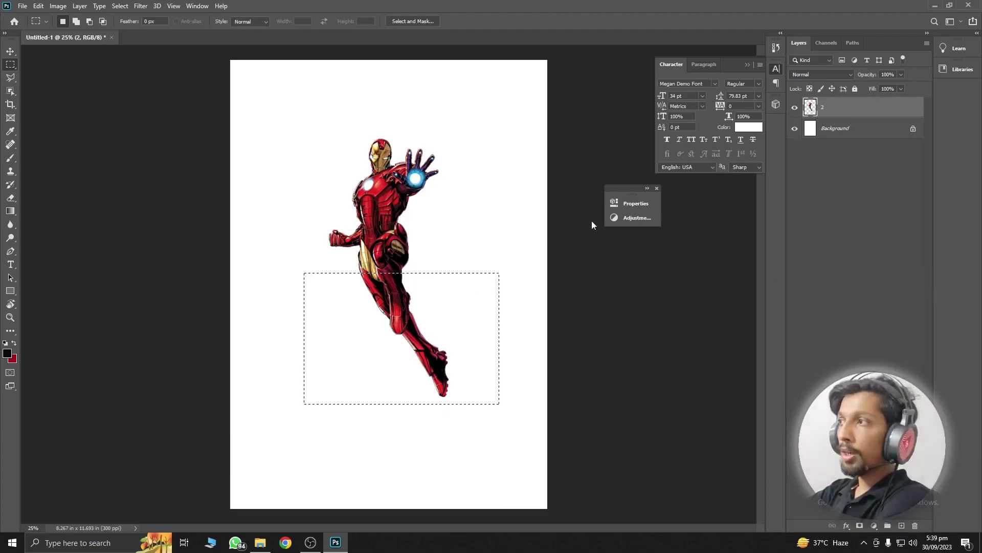
pyautogui.press('Delete')
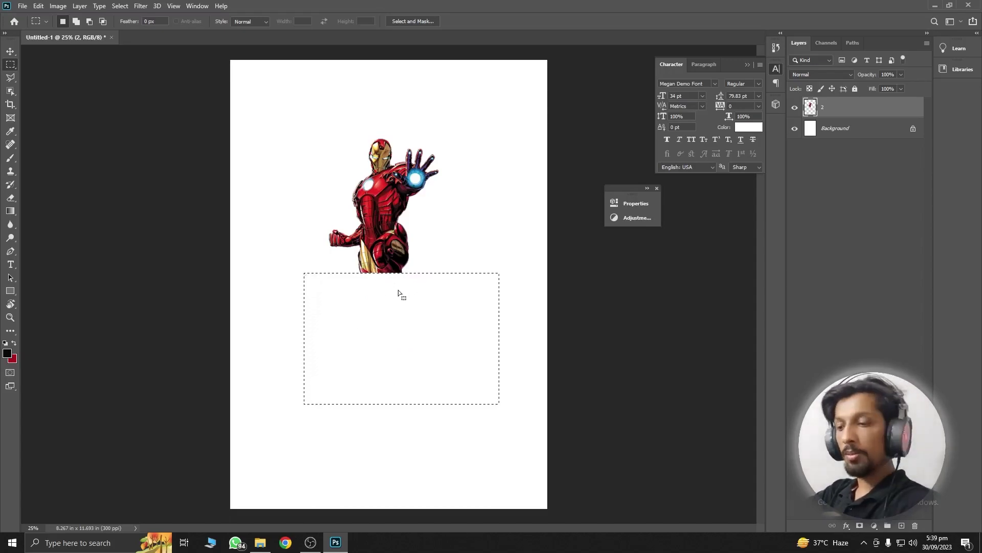
pyautogui.hotkey('ctrl', 'd')
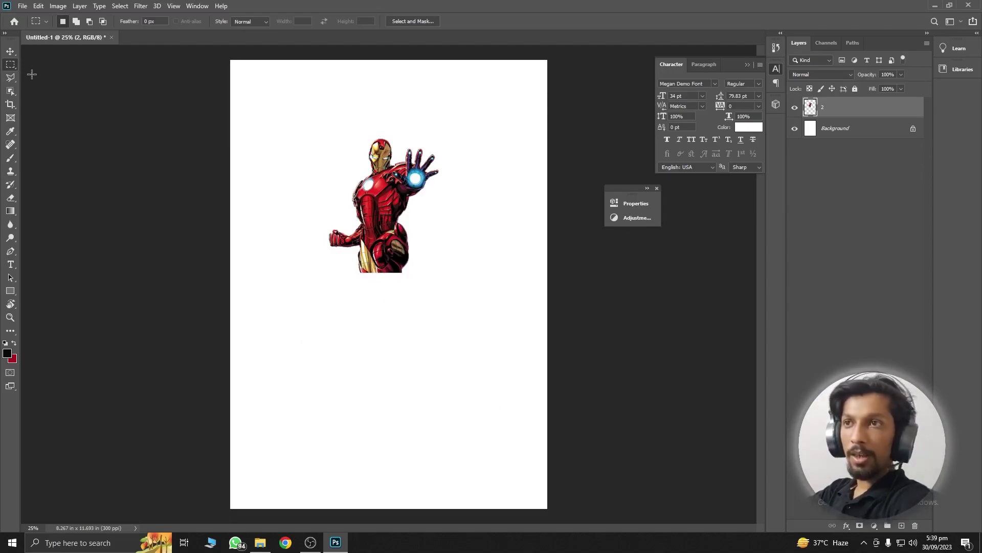
# - Erase Iron Man's raised hand using a circular Elliptical Marquee selection
pyautogui.rightClick(12, 66)
pyautogui.click(59, 74)
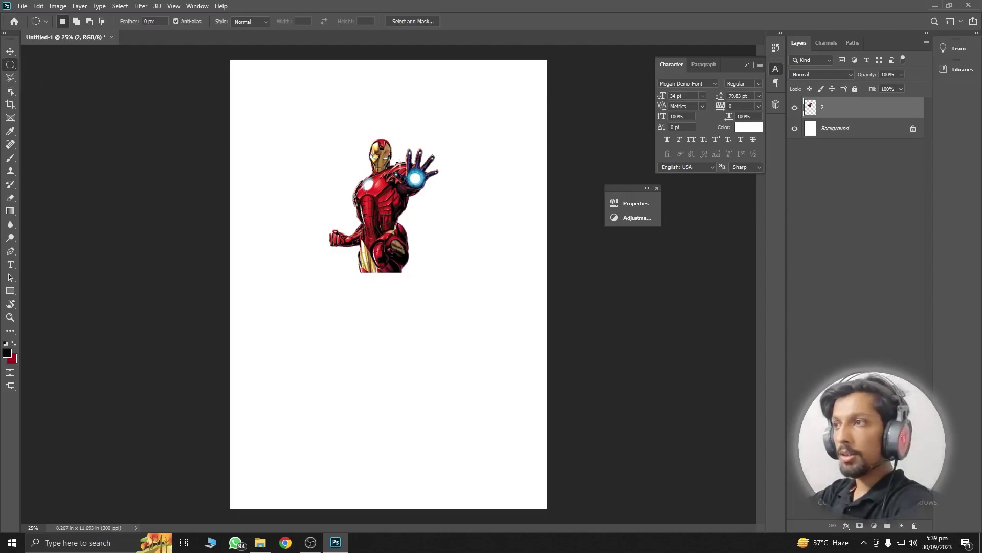
pyautogui.moveTo(414, 176); pyautogui.dragTo(458, 204)
pyautogui.press('Delete')
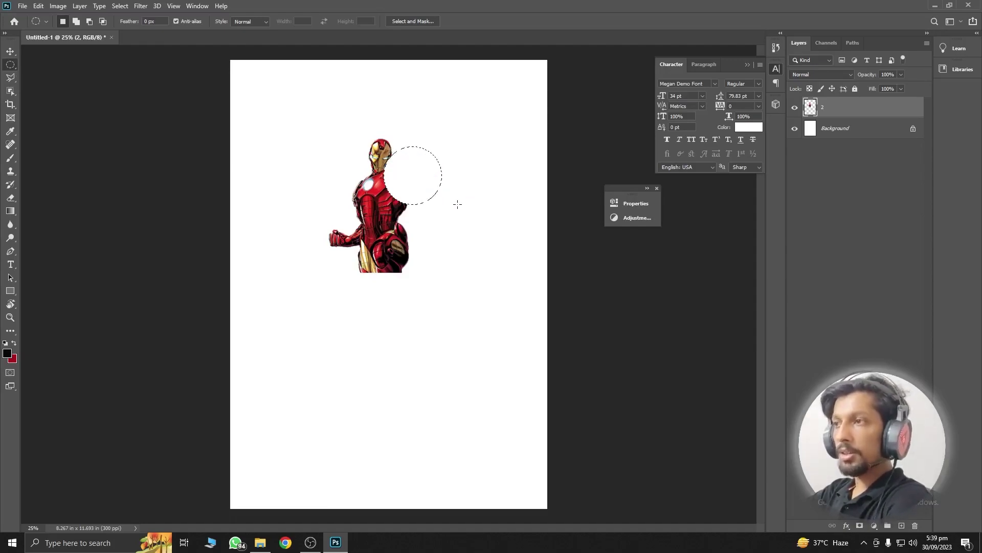
pyautogui.hotkey('ctrl', 'd')
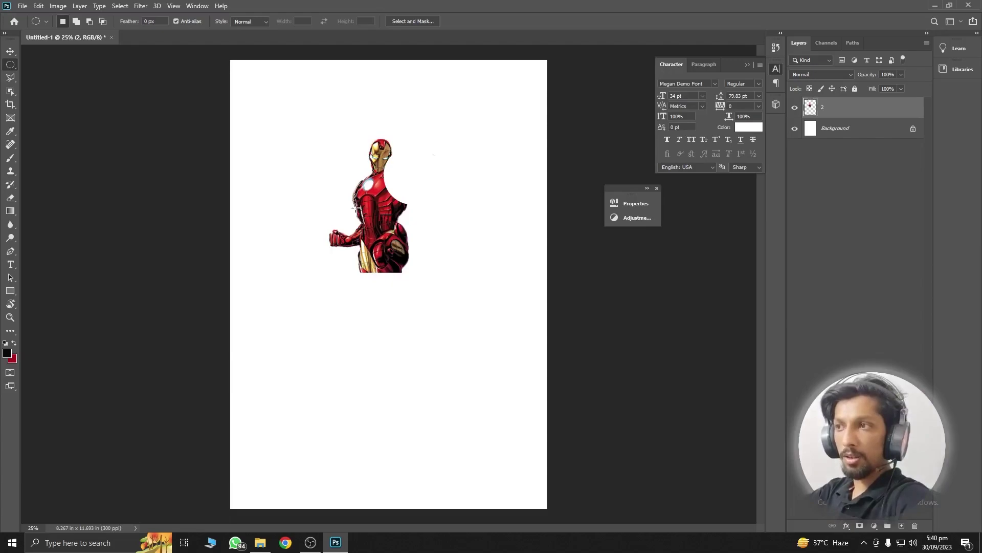
# - Select a round chunk of the torso and arm and shift it, leaving a hole
pyautogui.moveTo(348, 206)
pyautogui.mouseDown()
pyautogui.moveTo(401, 236)
pyautogui.moveTo(393, 247)
pyautogui.moveTo(289, 185)
pyautogui.mouseUp()
pyautogui.click(10, 51)
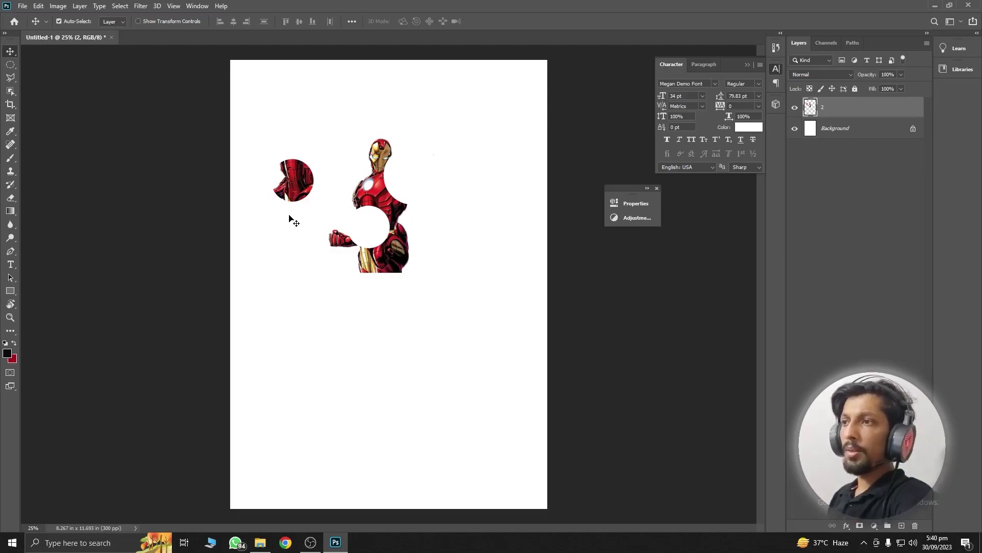
pyautogui.moveTo(353, 200); pyautogui.dragTo(365, 176)
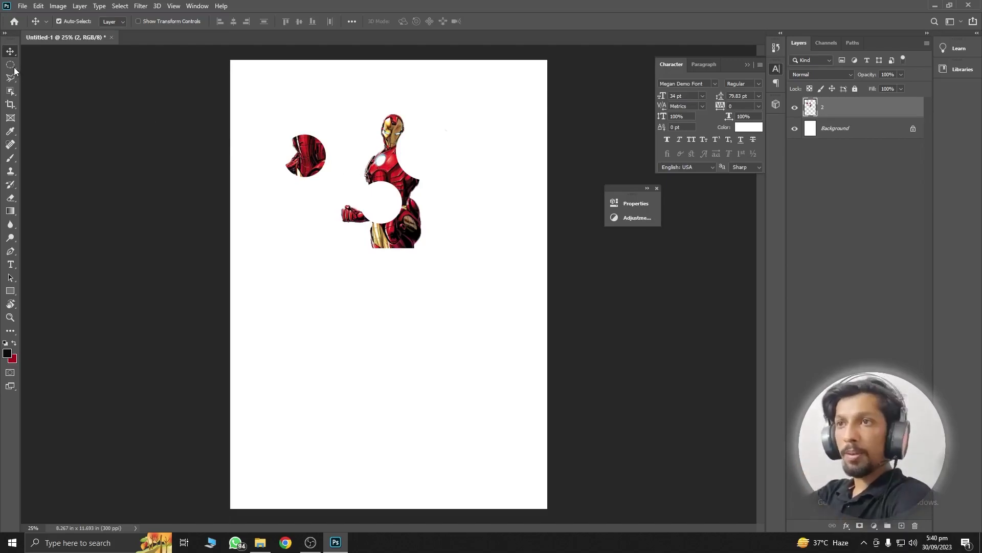
# - Polygonal-lasso a piece of Iron Man's chest and move it up and to the right
pyautogui.rightClick(13, 66)
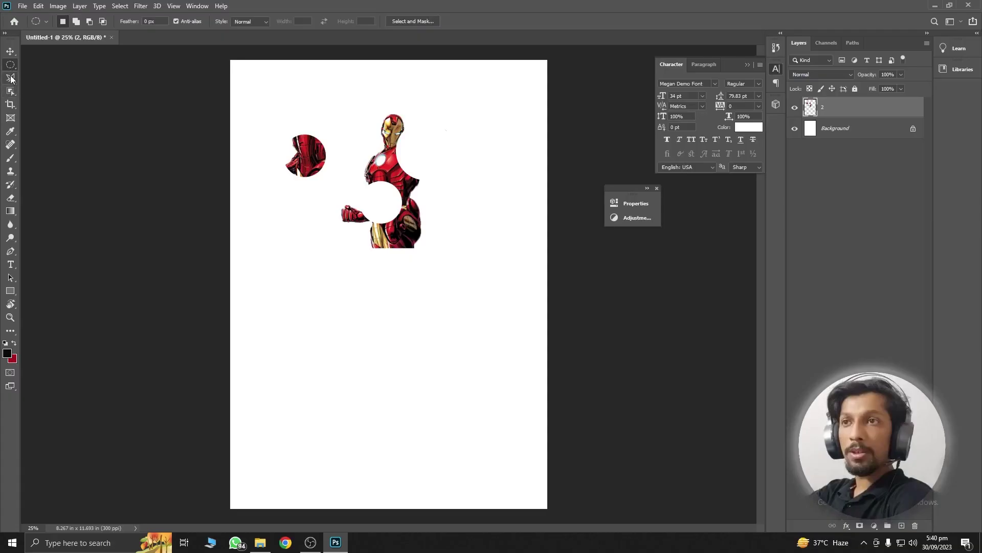
pyautogui.rightClick(11, 77)
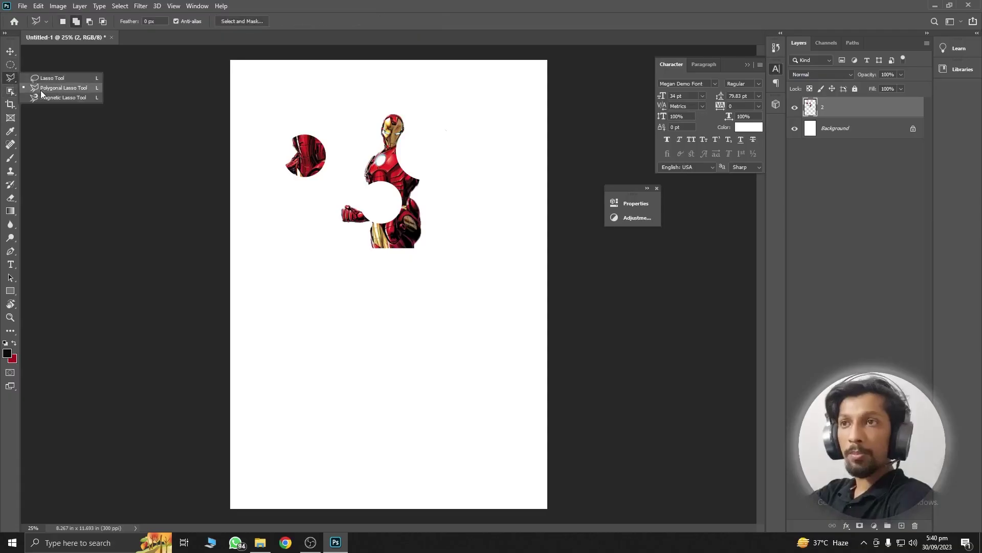
pyautogui.click(40, 90)
pyautogui.click(356, 161)
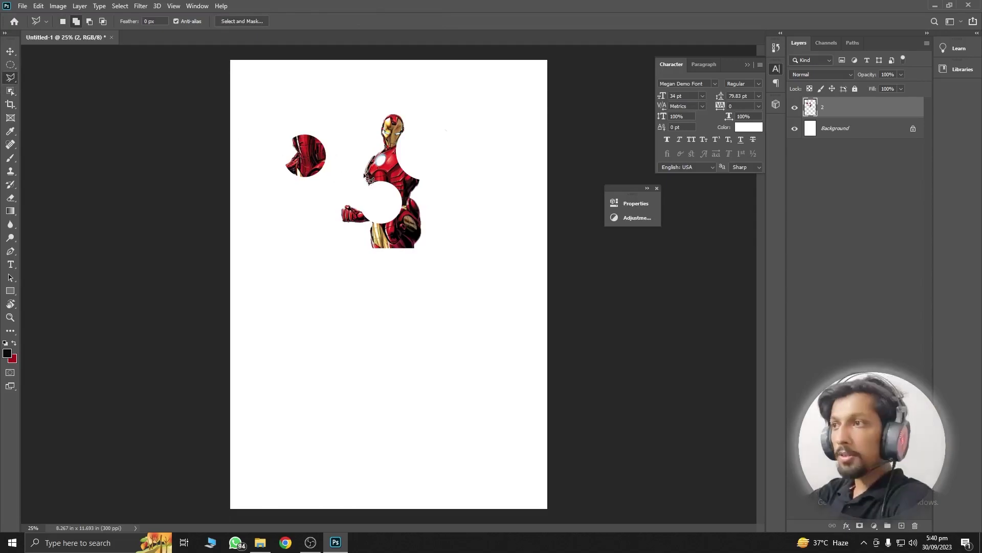
pyautogui.click(427, 160)
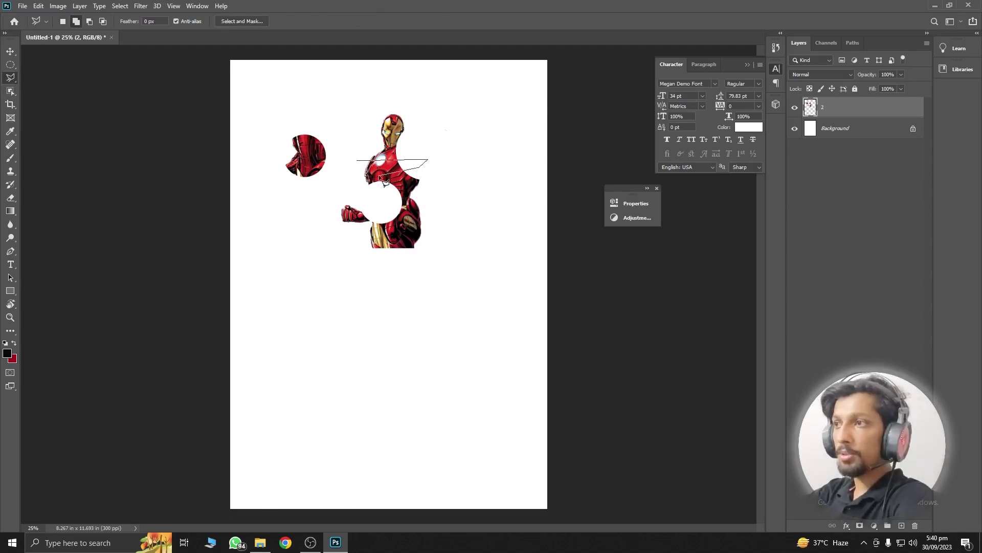
pyautogui.click(354, 168)
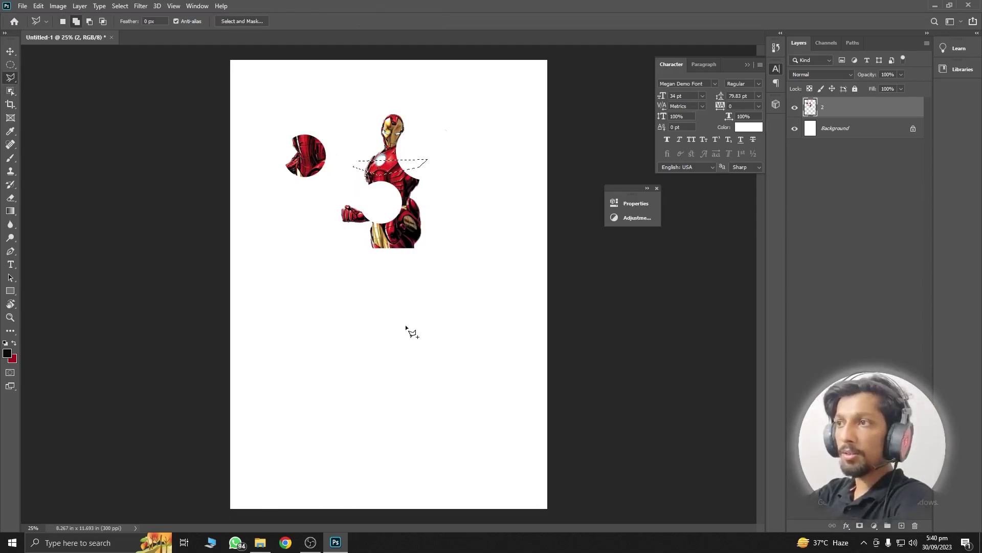
pyautogui.click(10, 51)
pyautogui.moveTo(389, 164); pyautogui.dragTo(450, 152)
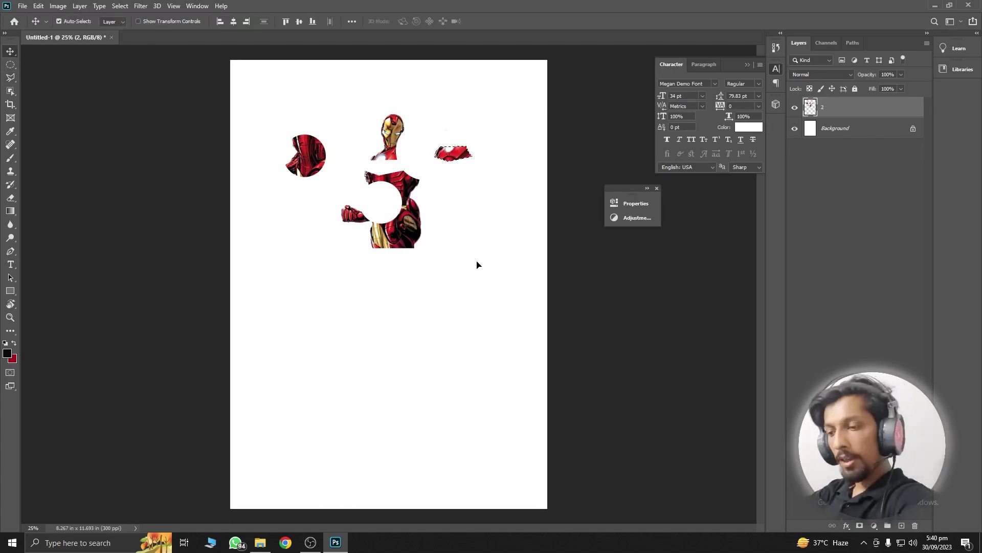
# - Deselect and drag the pexels-blue-bird OFFICE box photo from File Explorer into the document
pyautogui.hotkey('ctrl', 'd')
pyautogui.click(261, 542)
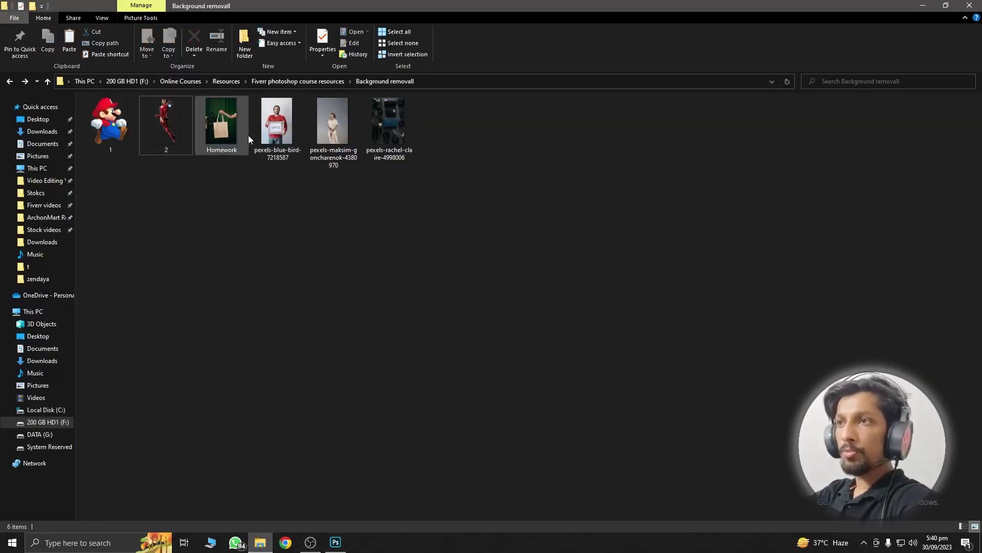
pyautogui.moveTo(269, 128)
pyautogui.mouseDown()
pyautogui.moveTo(327, 394)
pyautogui.moveTo(343, 333)
pyautogui.mouseUp()
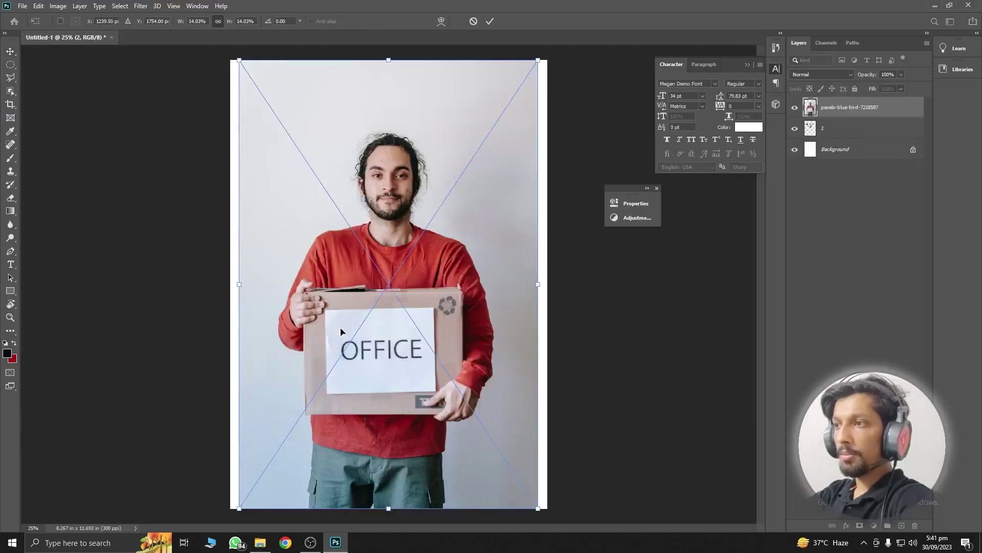
# - Commit the placed OFFICE box photo as its own layer and zoom in on the face
pyautogui.press('Return')
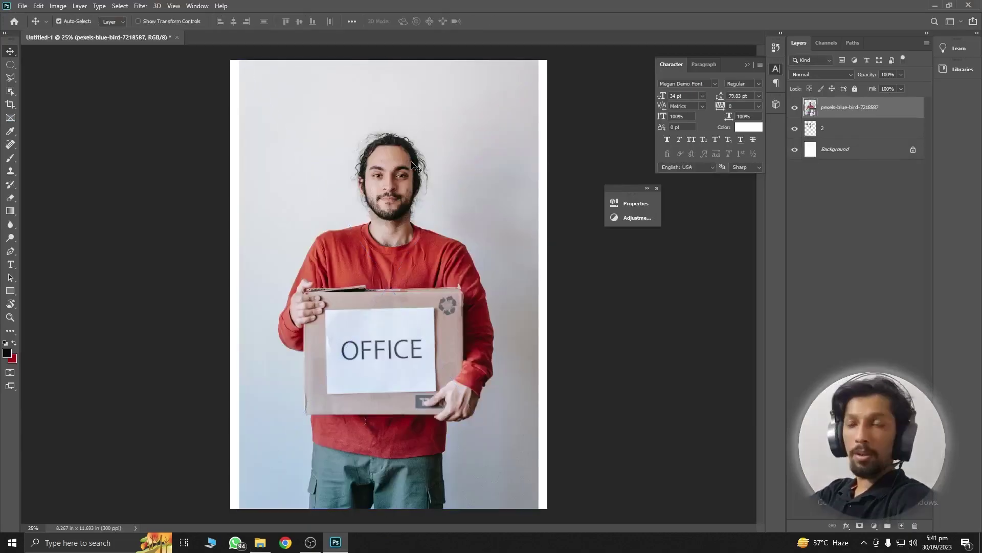
pyautogui.scroll(5, 413, 140)
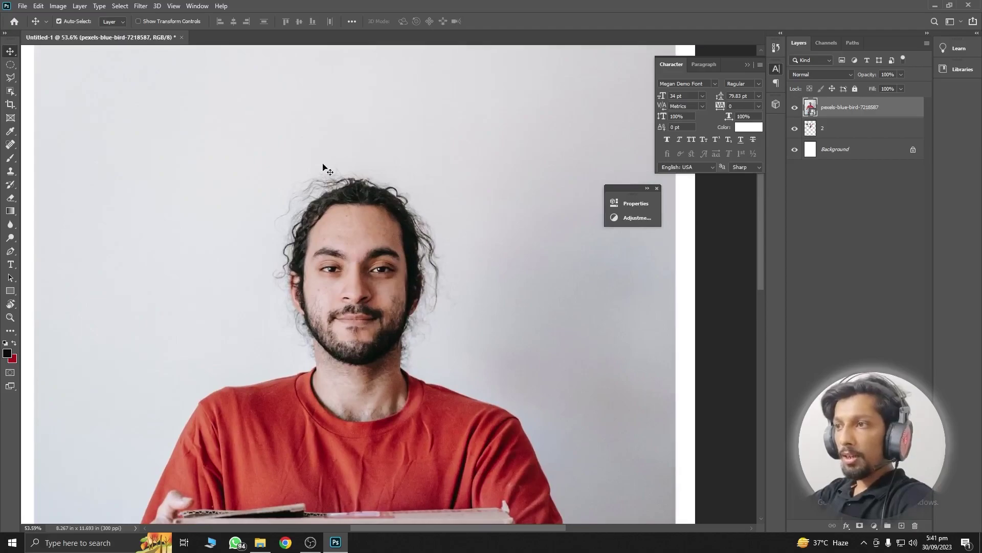
# - Outline the man's head in the OFFICE photo with the Polygonal Lasso
pyautogui.click(10, 78)
pyautogui.rightClick(10, 77)
pyautogui.click(46, 87)
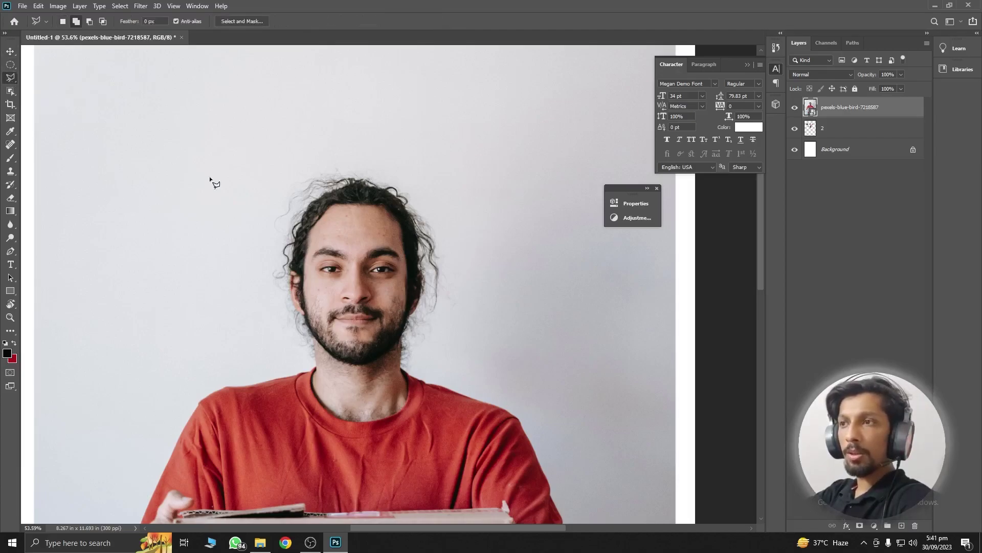
pyautogui.click(312, 346)
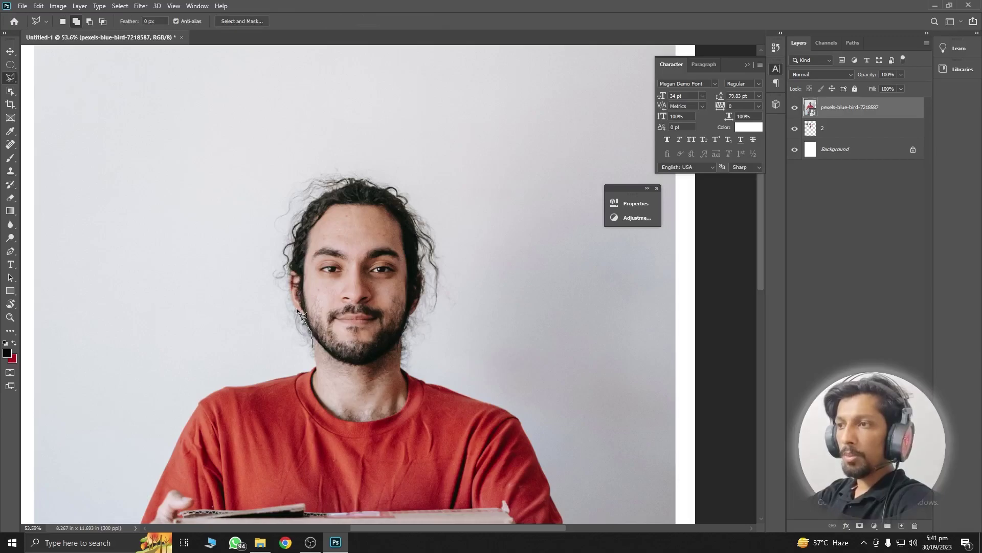
pyautogui.click(286, 262)
pyautogui.click(294, 228)
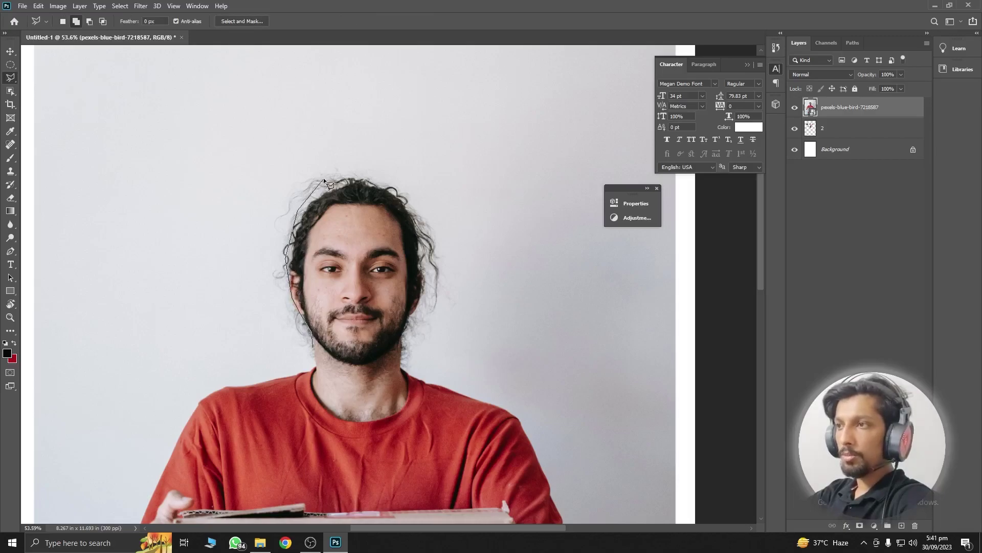
pyautogui.click(384, 177)
pyautogui.click(420, 210)
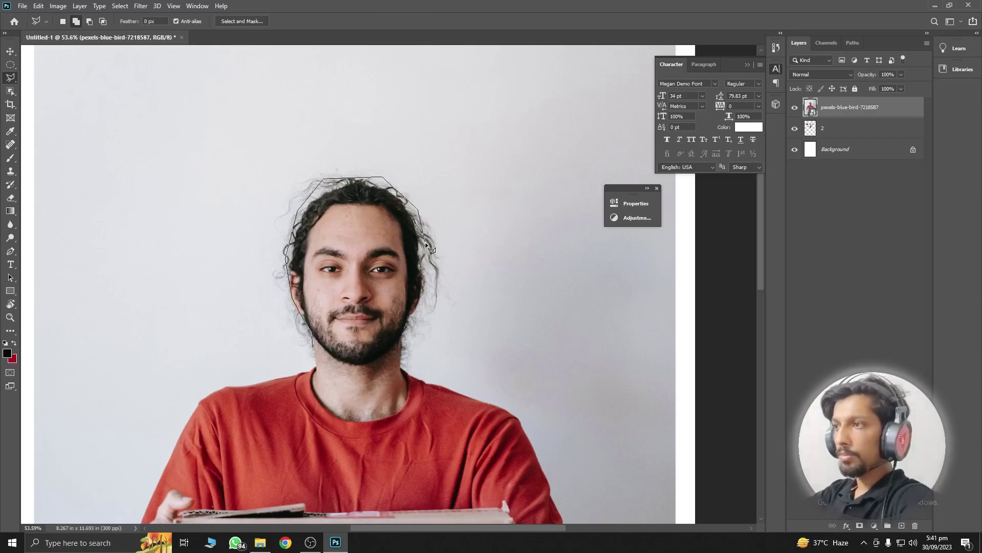
pyautogui.click(402, 341)
pyautogui.click(315, 346)
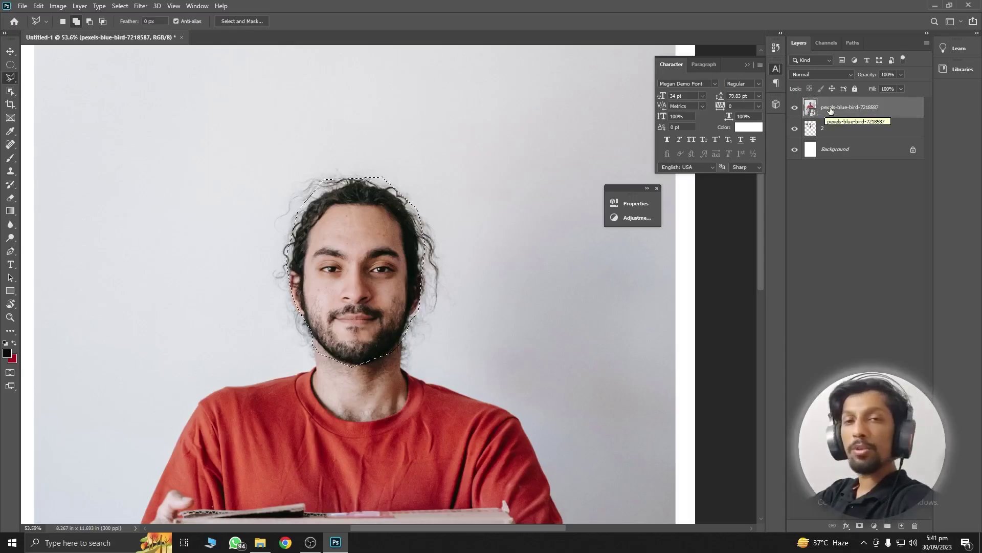
# - Rasterize the OFFICE layer, delete the head area, deselect, fit the view, and nudge the layer
pyautogui.rightClick(829, 105)
pyautogui.click(842, 280)
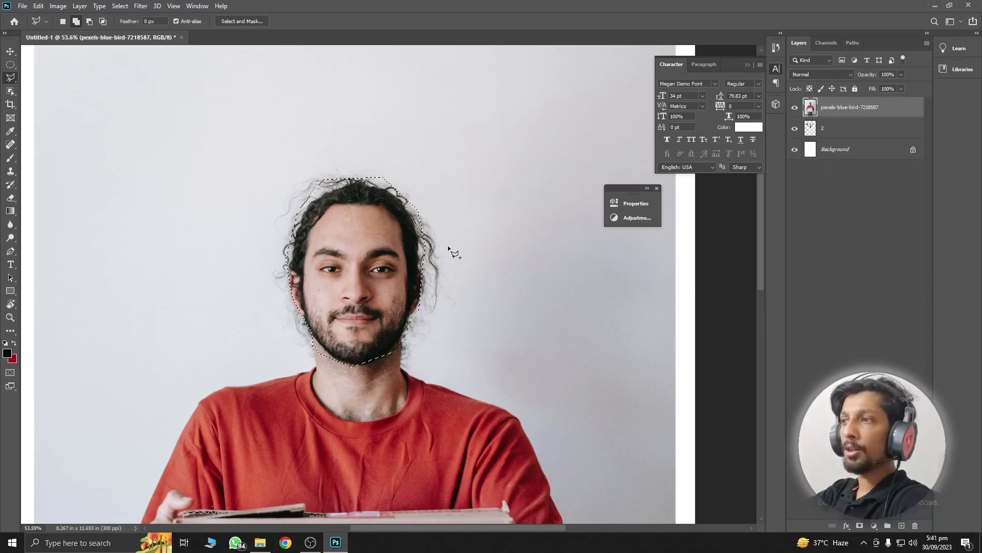
pyautogui.press('Delete')
pyautogui.hotkey('ctrl', 'd')
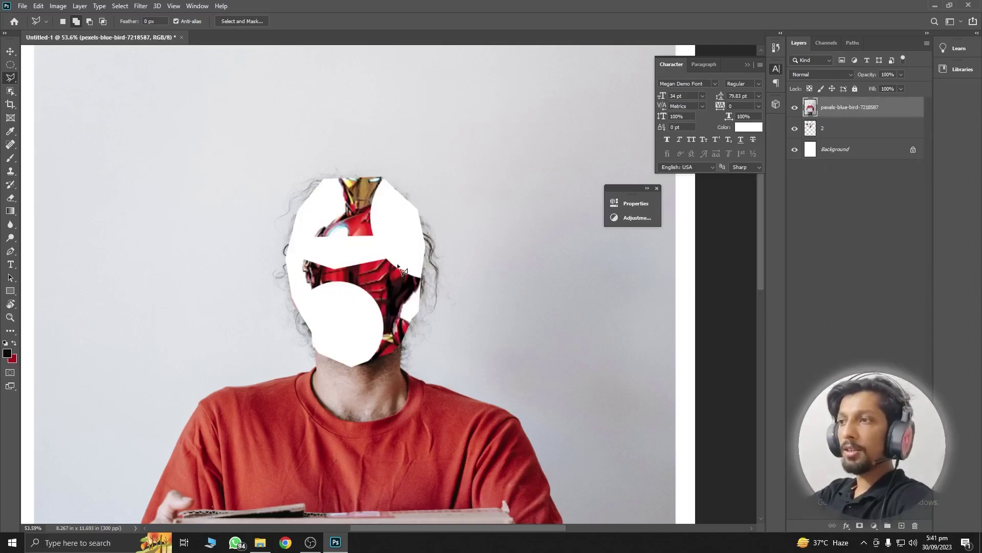
pyautogui.hotkey('ctrl', '0')
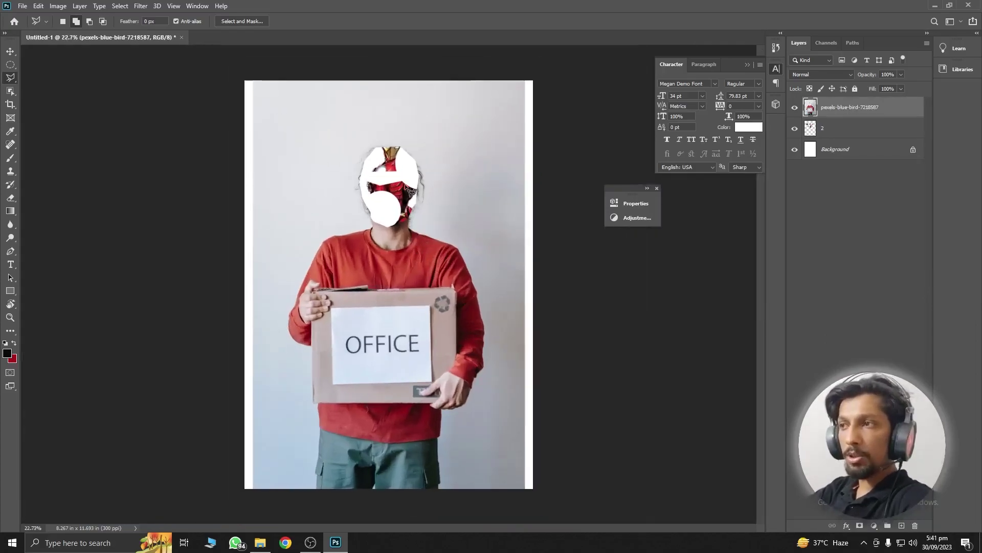
pyautogui.press('v')
pyautogui.moveTo(459, 237)
pyautogui.mouseDown()
pyautogui.moveTo(504, 258)
pyautogui.moveTo(517, 225)
pyautogui.moveTo(452, 230)
pyautogui.mouseUp()
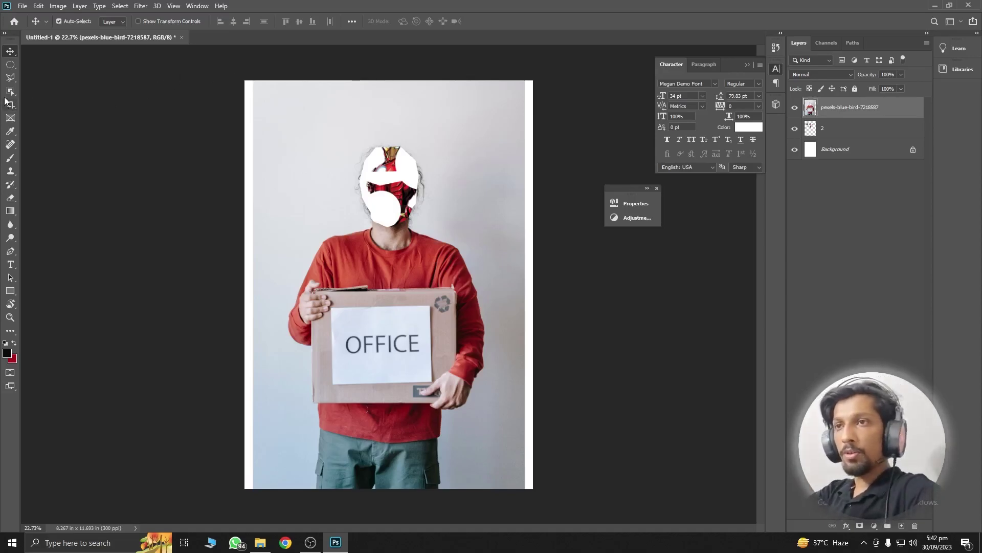
# - Quick-select the wall left of the man's neck and delete it, exposing Iron Man's red arm
pyautogui.click(10, 64)
pyautogui.click(10, 91)
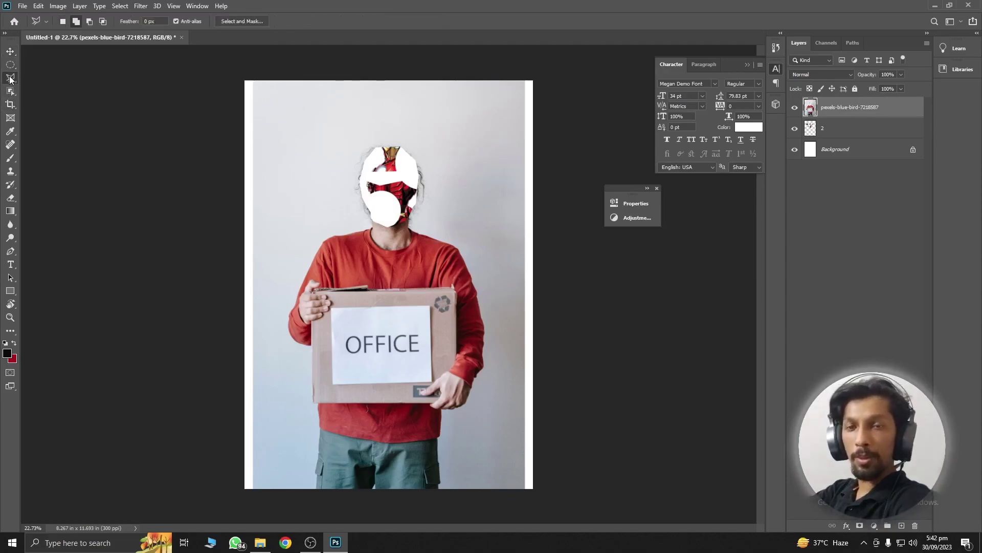
pyautogui.rightClick(10, 91)
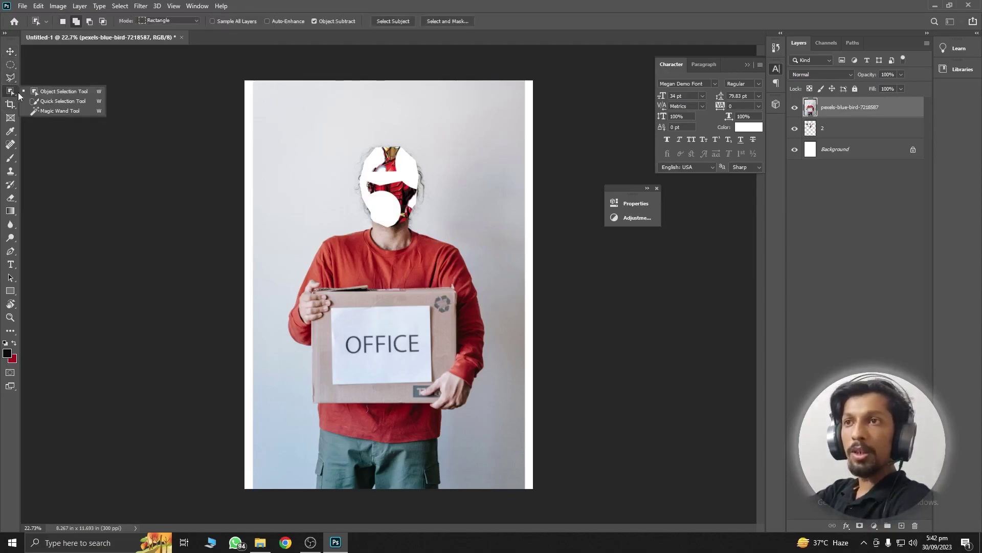
pyautogui.click(66, 101)
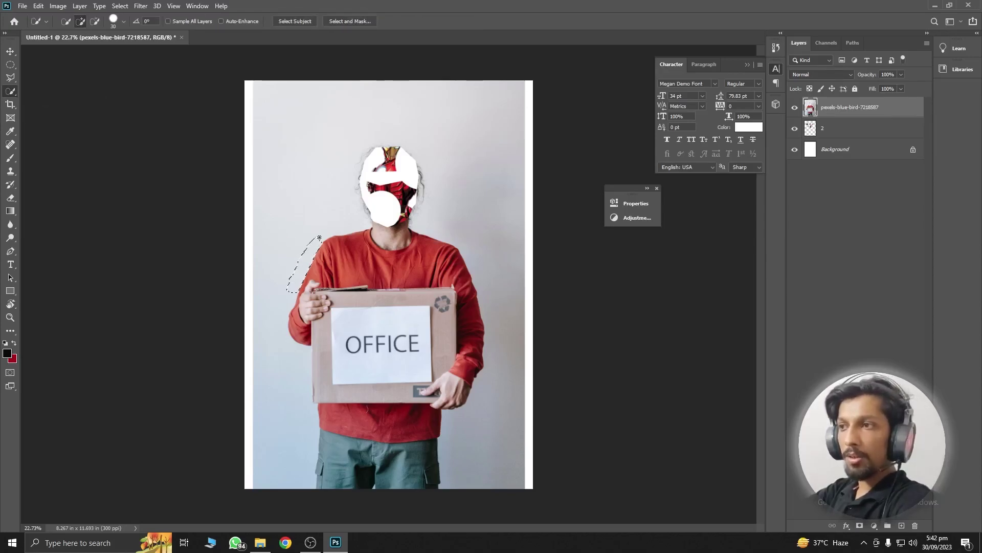
pyautogui.moveTo(320, 237); pyautogui.dragTo(325, 216)
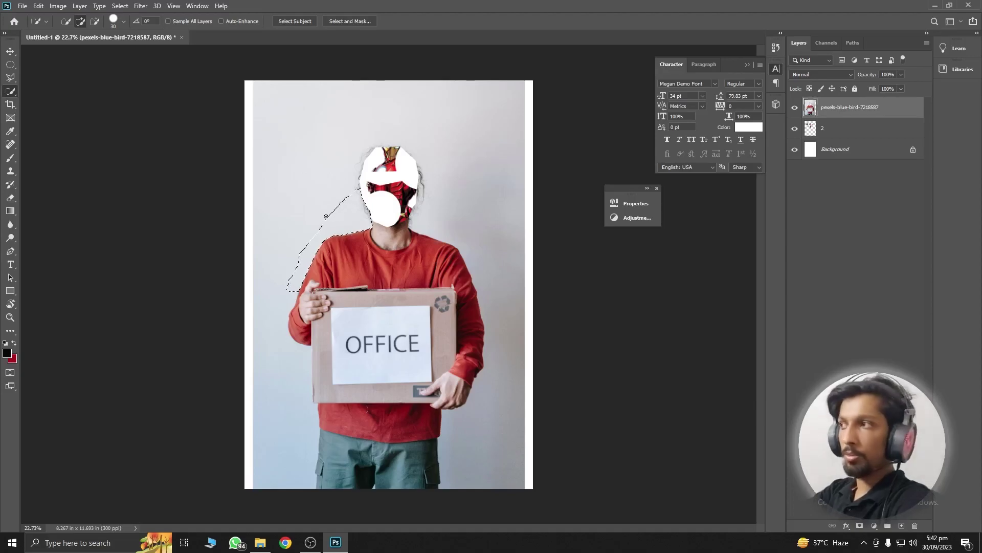
pyautogui.press('Delete')
pyautogui.hotkey('ctrl', 'd')
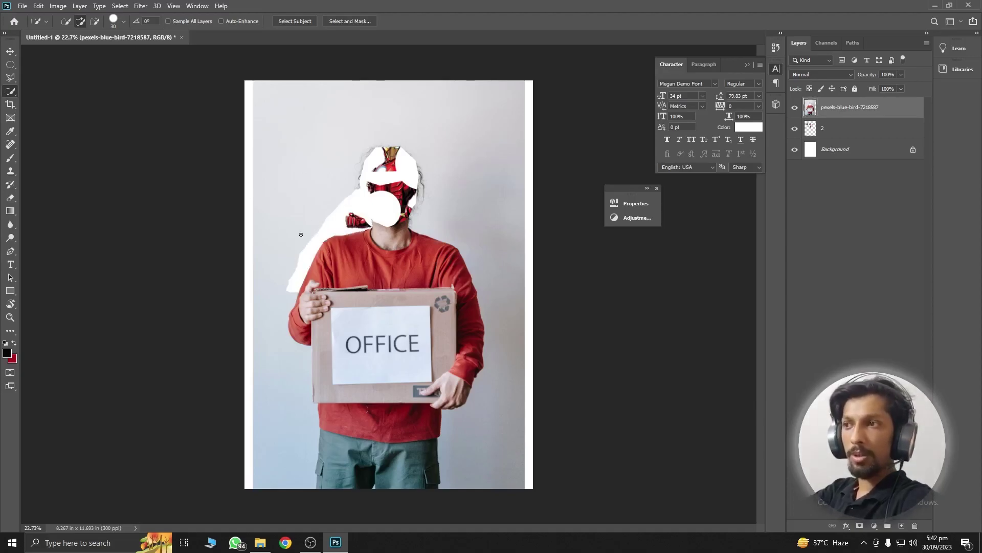
pyautogui.press('v')
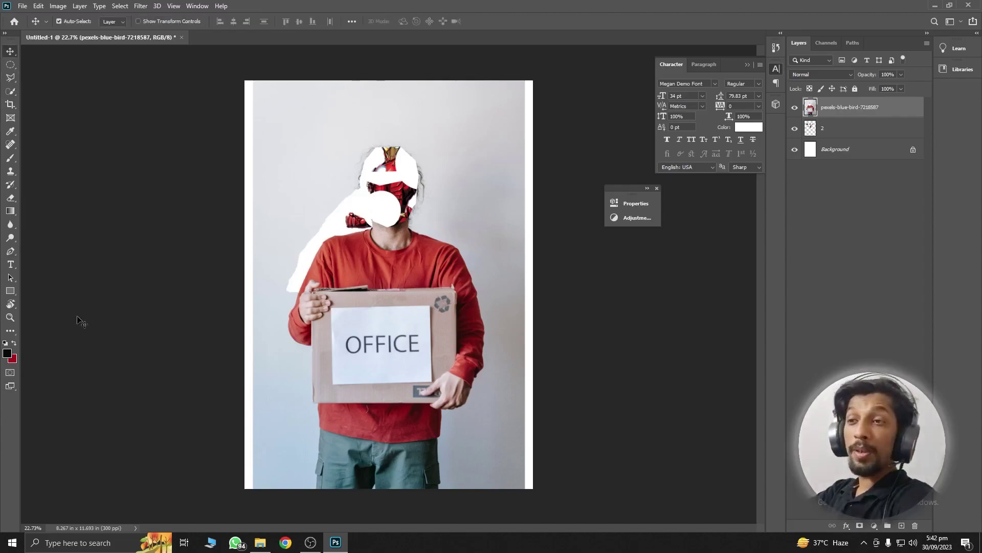
pyautogui.click(10, 251)
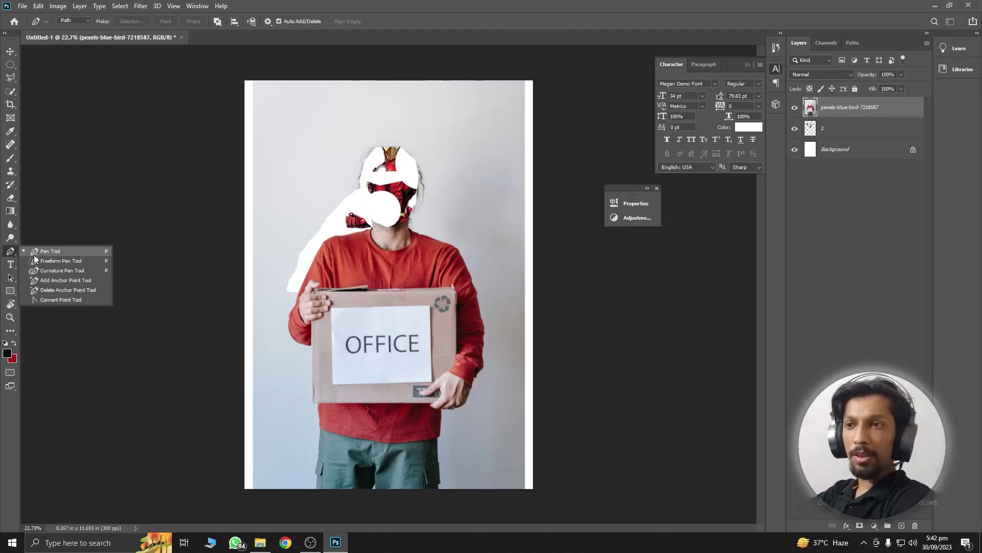
# - Trace a closed Pen path over the wall patch above the man's head and make it a selection
pyautogui.click(60, 232)
pyautogui.click(304, 117)
pyautogui.click(375, 119)
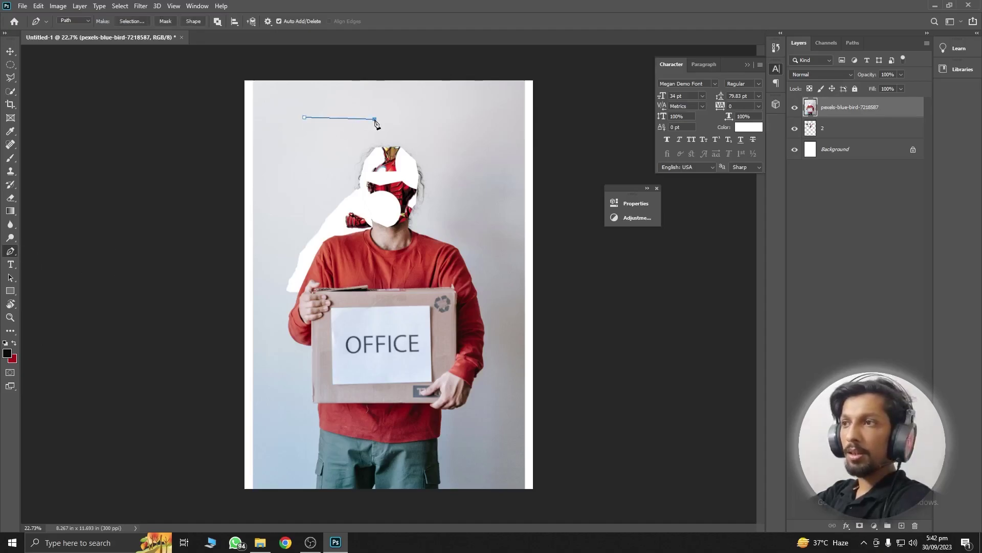
pyautogui.click(320, 187)
pyautogui.click(308, 149)
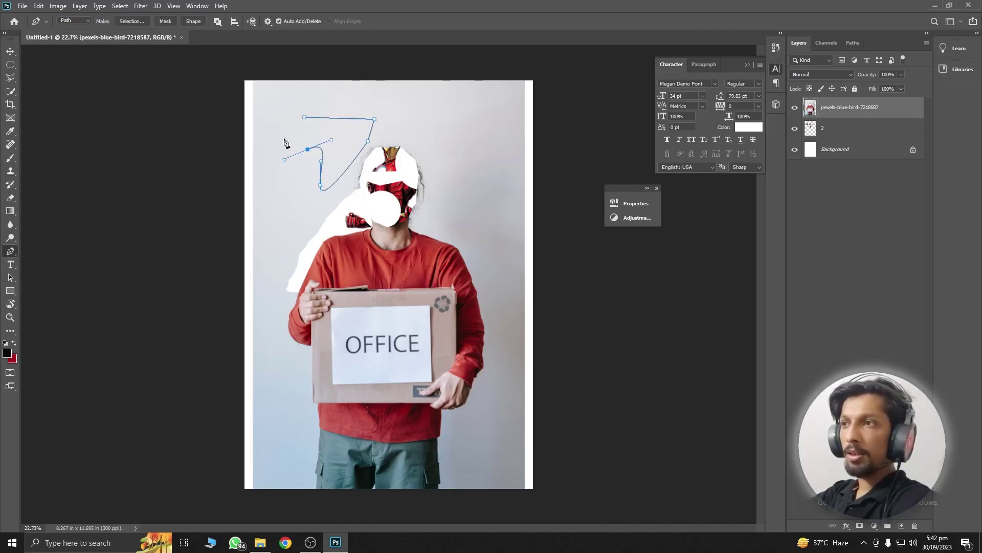
pyautogui.moveTo(284, 136); pyautogui.dragTo(291, 119)
pyautogui.click(304, 118)
pyautogui.rightClick(315, 126)
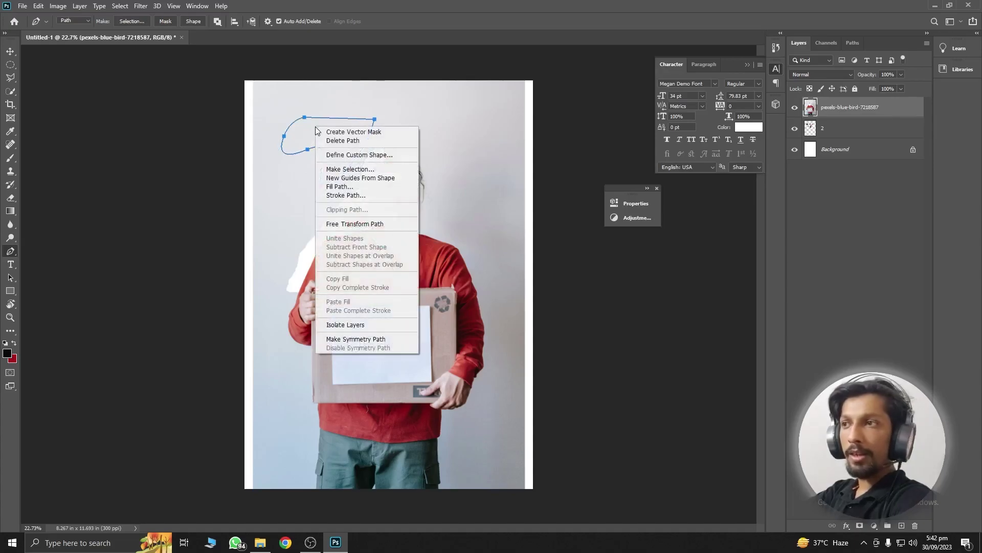
pyautogui.click(348, 169)
pyautogui.click(541, 146)
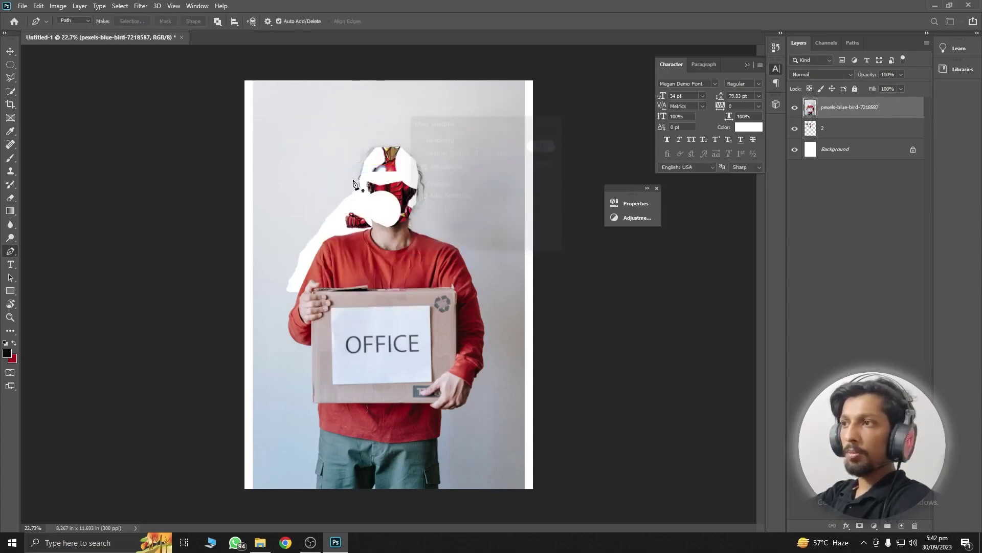
# - Shift the selection left, delete that wall patch, and deselect
pyautogui.click(10, 51)
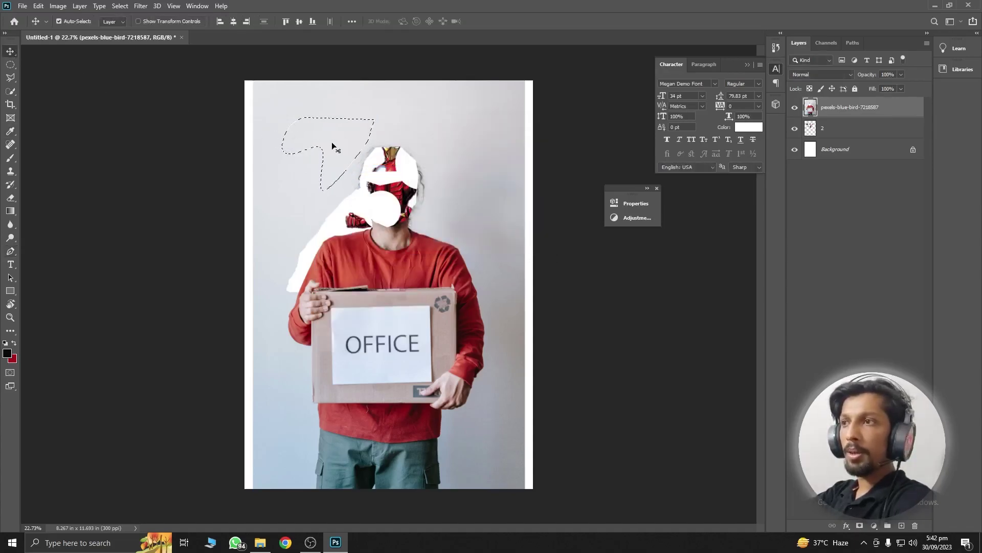
pyautogui.moveTo(333, 144); pyautogui.dragTo(274, 145)
pyautogui.press('Delete')
pyautogui.hotkey('ctrl', 'd')
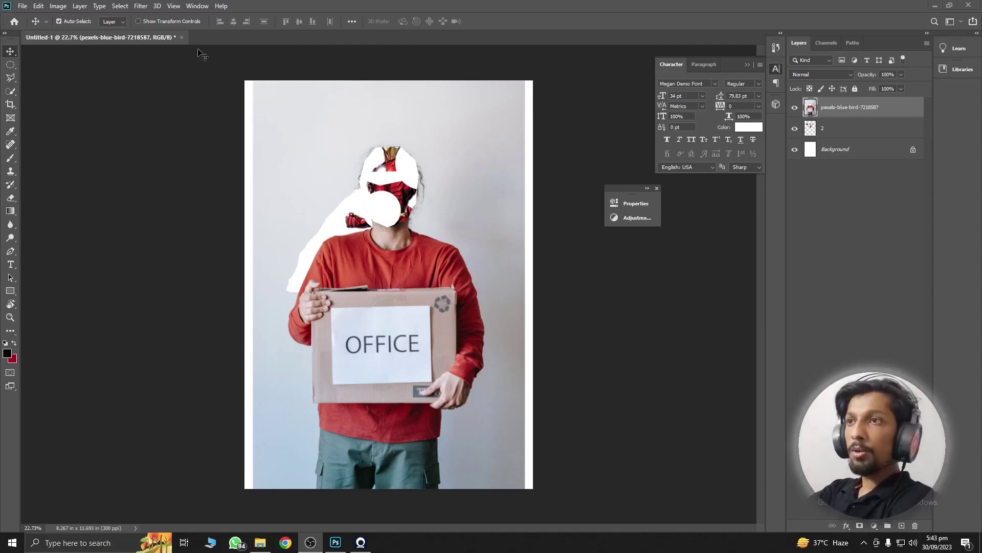
# - Close the edited document, answering the save prompt, and return to the practice photos folder
pyautogui.click(181, 37)
pyautogui.click(499, 202)
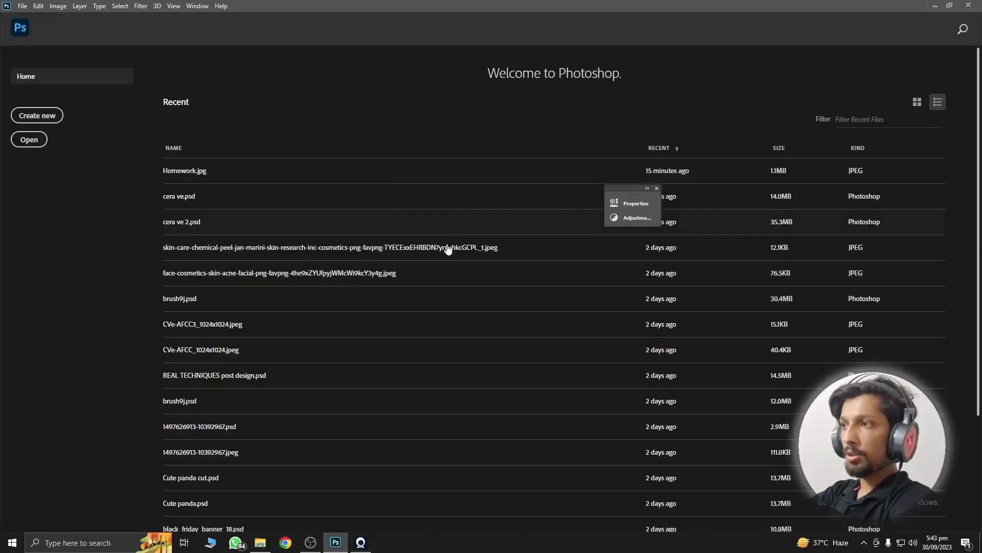
pyautogui.click(260, 542)
pyautogui.click(251, 174)
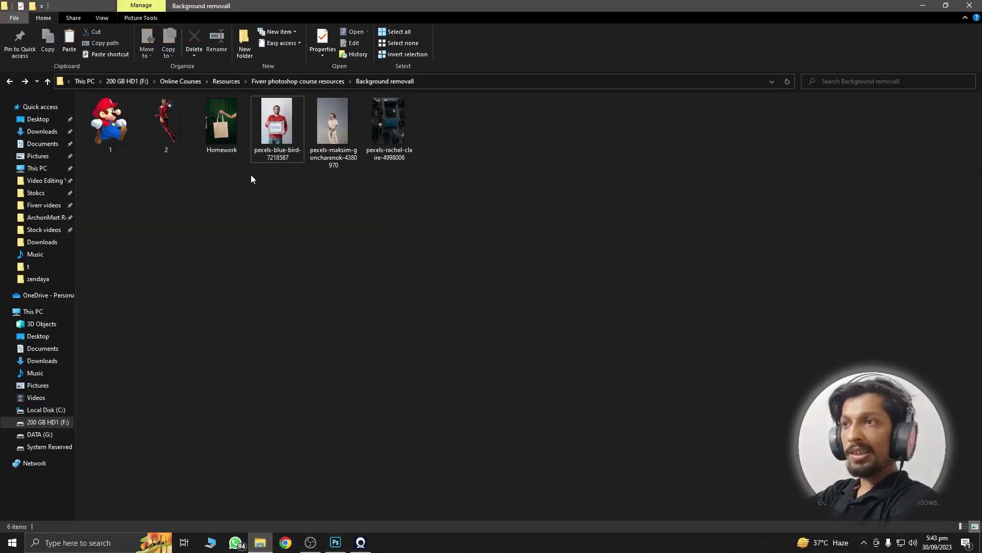
# - Preview pexels-blue-bird-7218587 in Photos, then drag it onto Photoshop to open it
pyautogui.doubleClick(291, 140)
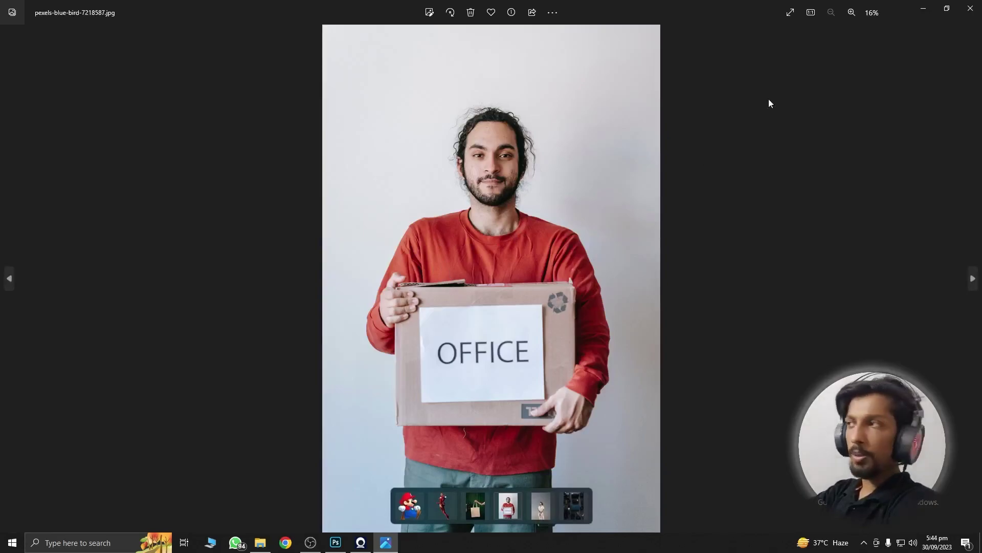
pyautogui.click(970, 8)
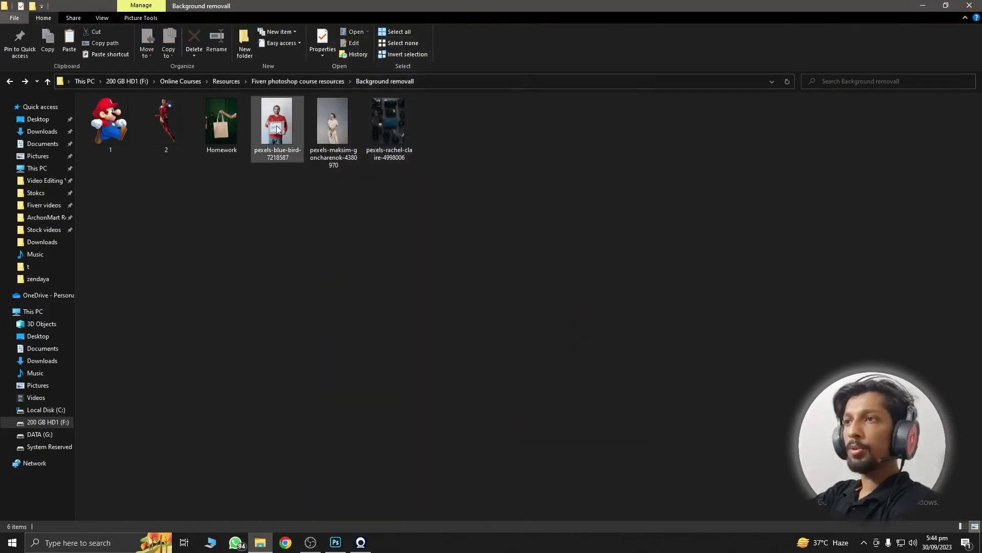
pyautogui.moveTo(277, 122)
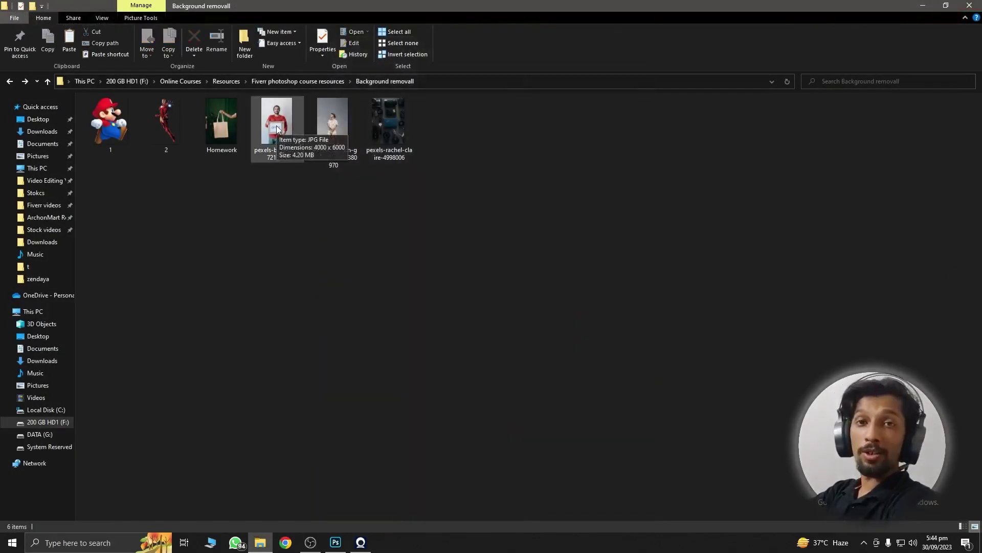
pyautogui.click(277, 129)
pyautogui.moveTo(277, 125); pyautogui.dragTo(302, 129)
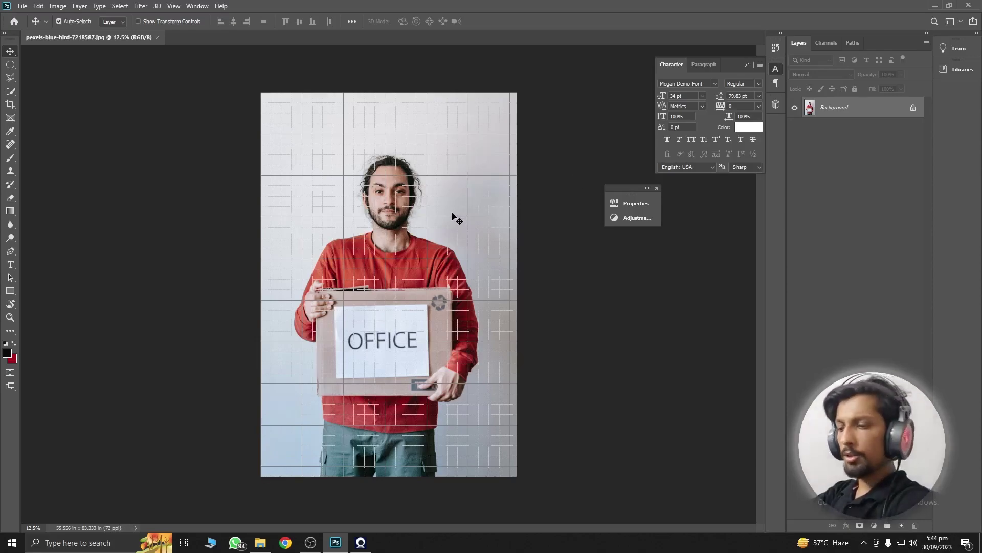
# - Hide the grid, then try a black fill on a circle beside the man's head and undo it
pyautogui.hotkey('ctrl', "'")
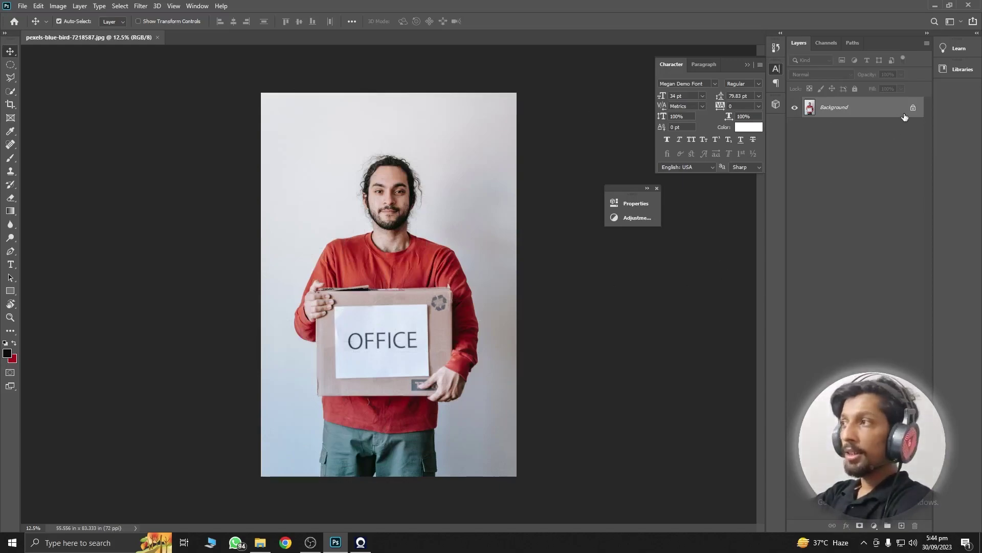
pyautogui.press('m')
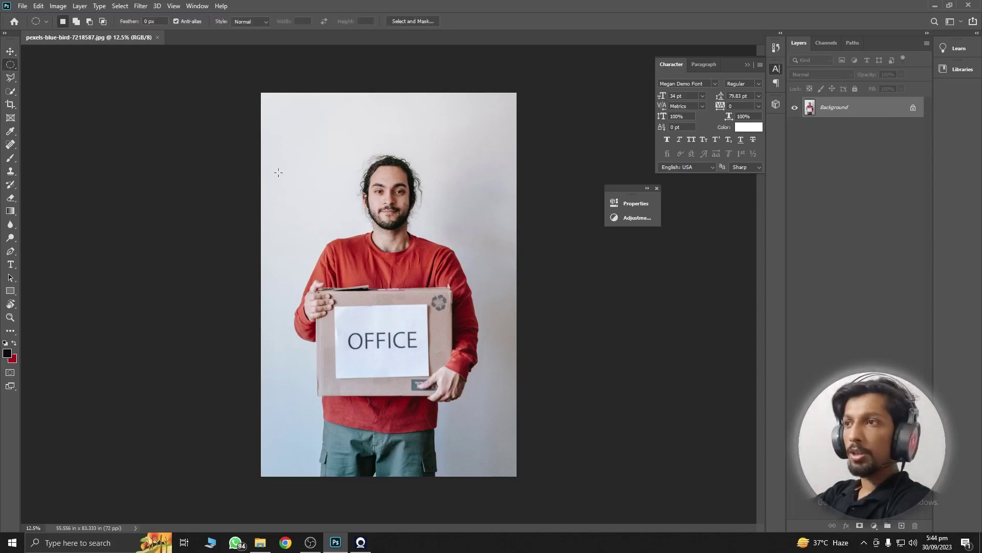
pyautogui.moveTo(313, 172); pyautogui.dragTo(387, 249)
pyautogui.hotkey('shift', 'F5')
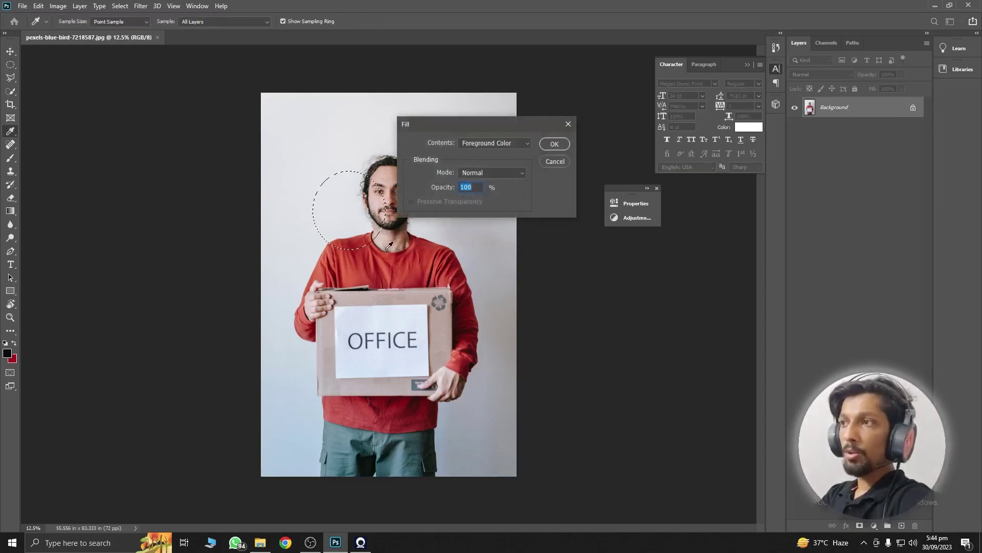
pyautogui.press('Return')
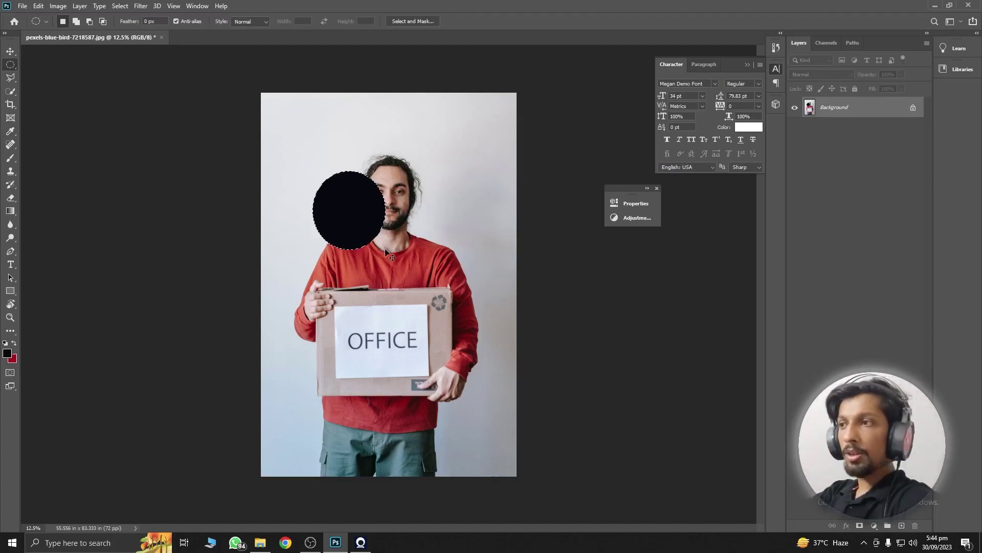
pyautogui.hotkey('ctrl', 'z')
pyautogui.hotkey('ctrl', 'd')
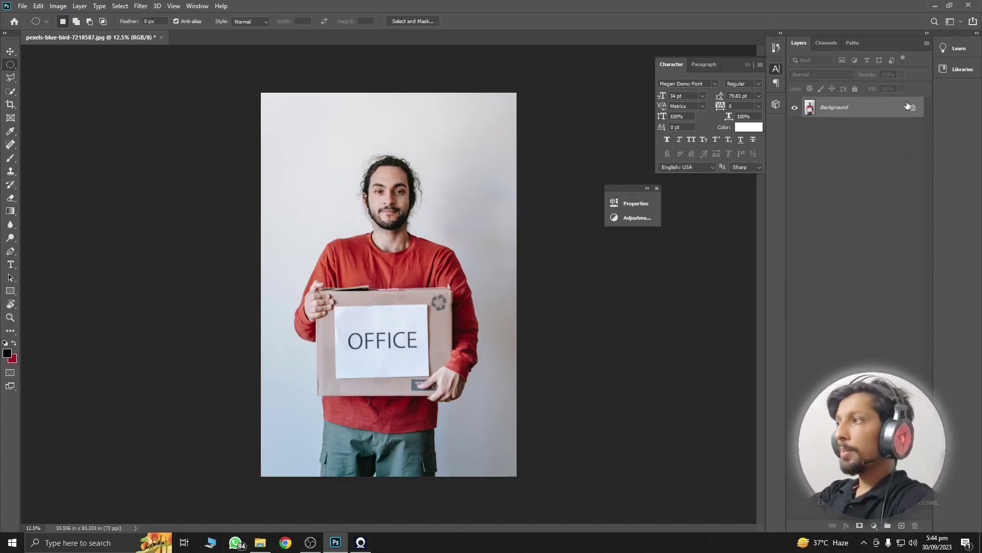
# - Unlock the Background as Layer 0, duplicate it, hide Layer 0 and select Layer 0 copy
pyautogui.click(913, 110)
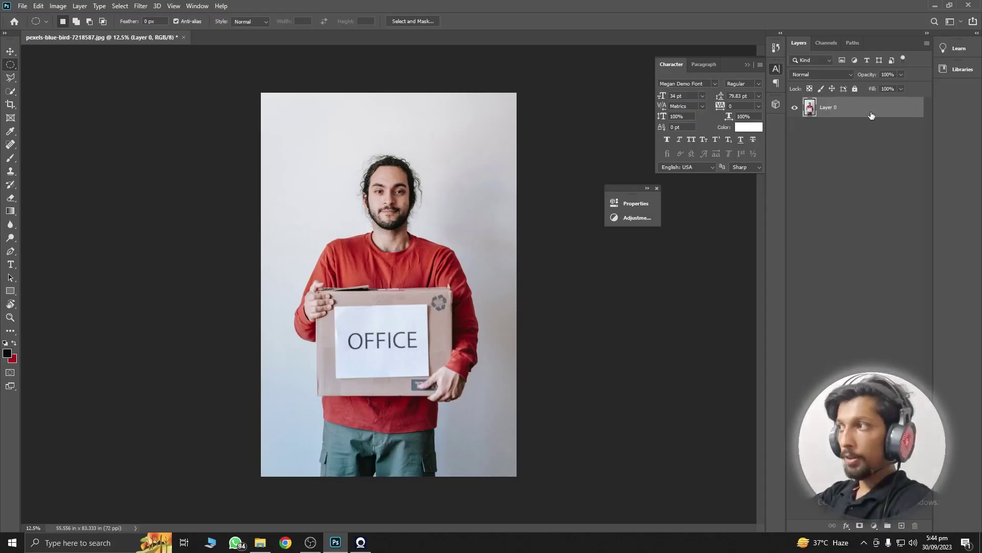
pyautogui.hotkey('ctrl', 'j')
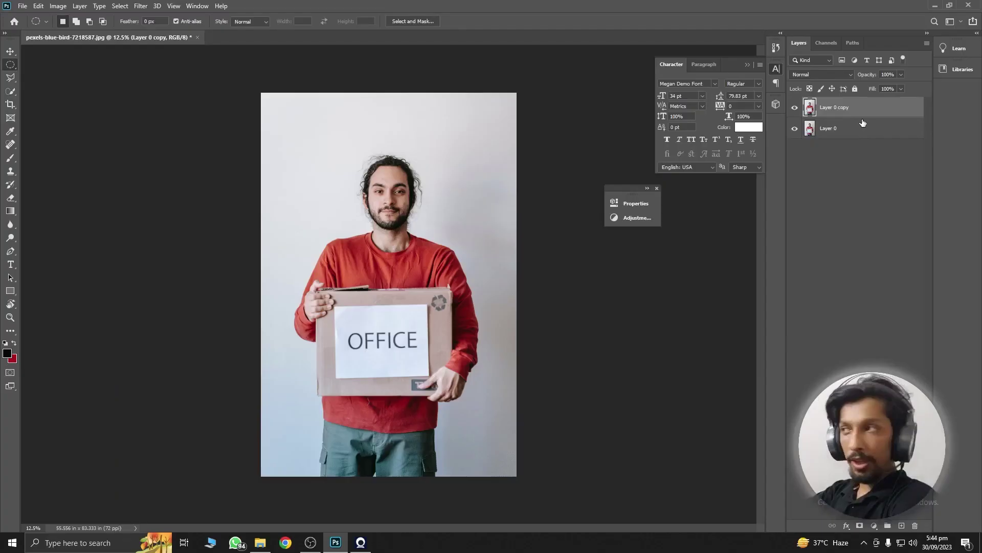
pyautogui.click(837, 129)
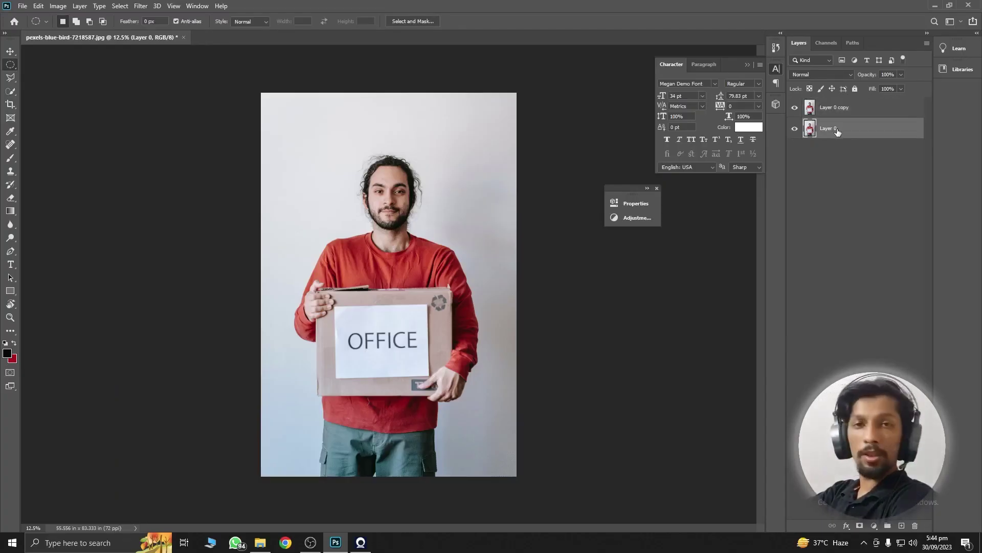
pyautogui.click(795, 132)
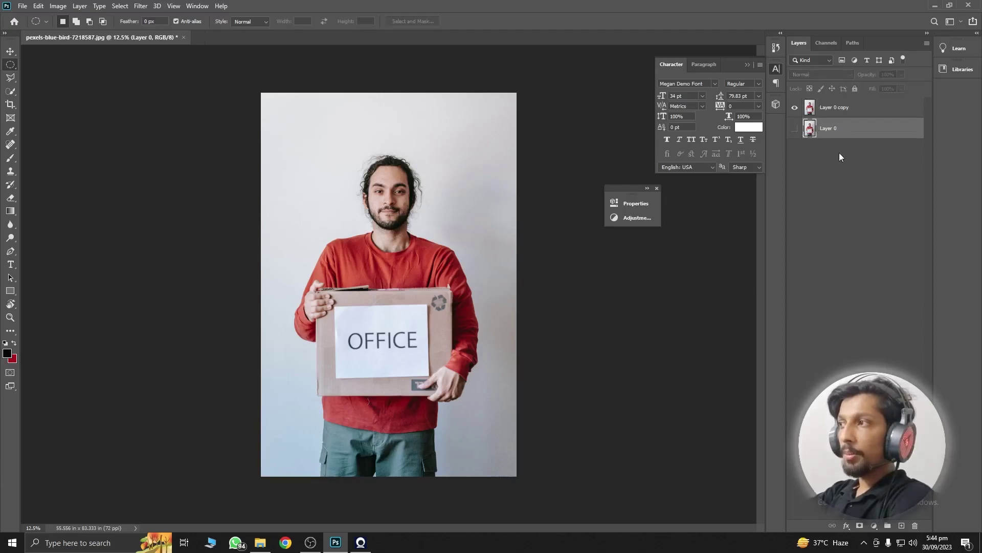
pyautogui.click(857, 112)
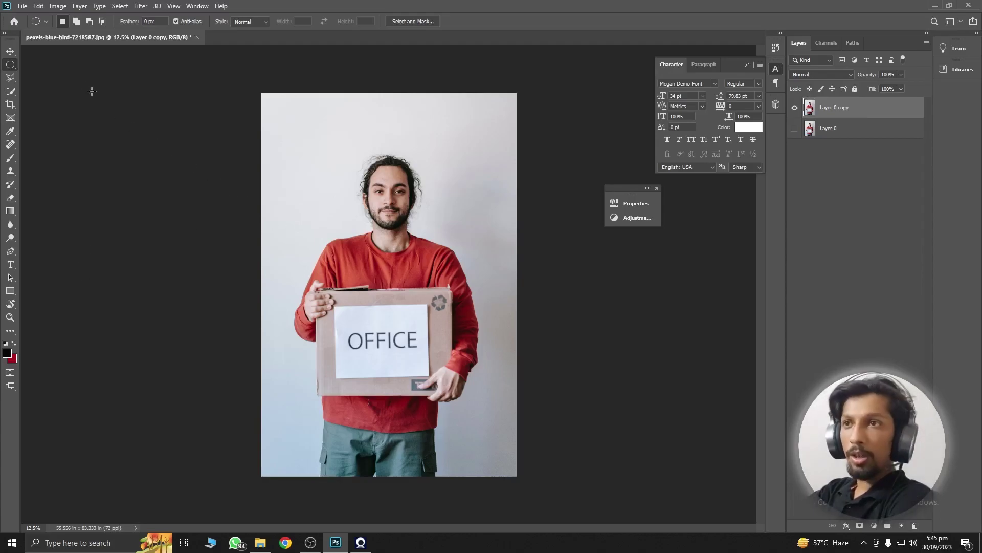
# - With the Quick Selection Tool, delete the upper-left and right-side wall areas
pyautogui.rightClick(11, 93)
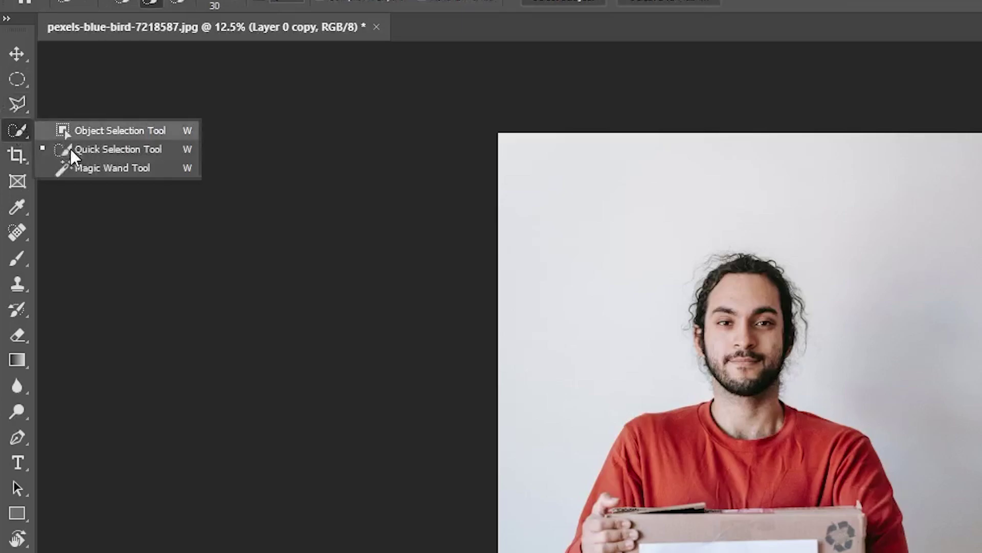
pyautogui.click(35, 101)
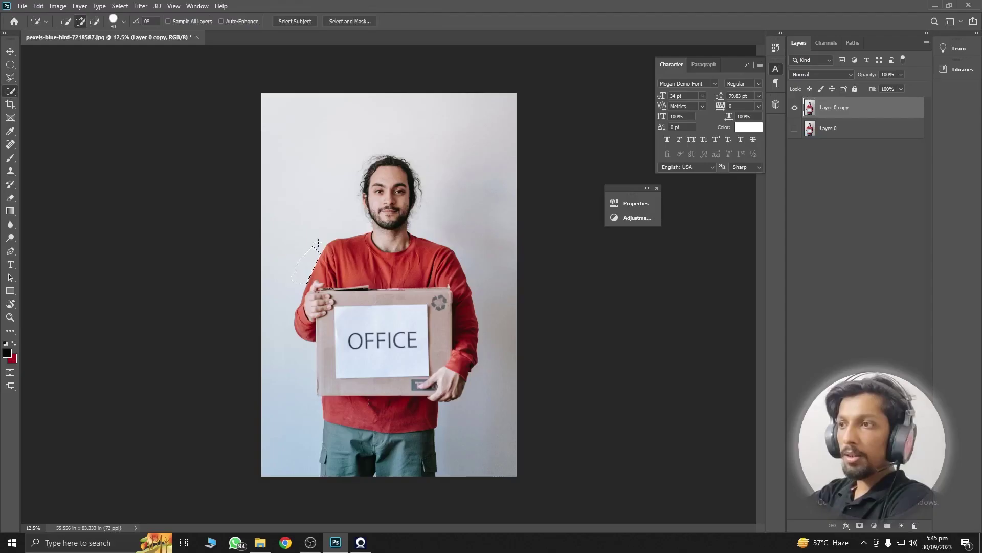
pyautogui.moveTo(293, 279)
pyautogui.mouseDown()
pyautogui.moveTo(336, 227)
pyautogui.moveTo(347, 165)
pyautogui.mouseUp()
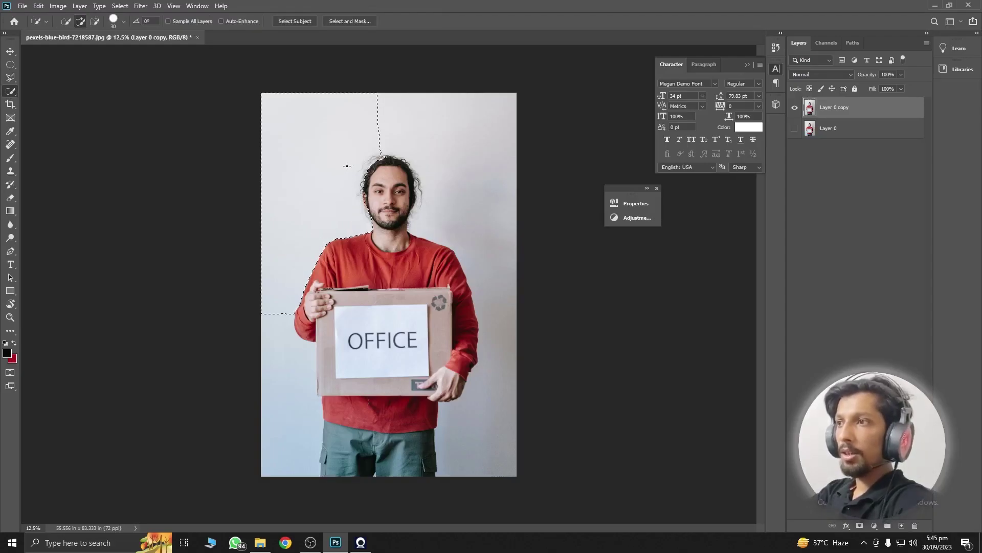
pyautogui.press('Delete')
pyautogui.hotkey('ctrl', 'd')
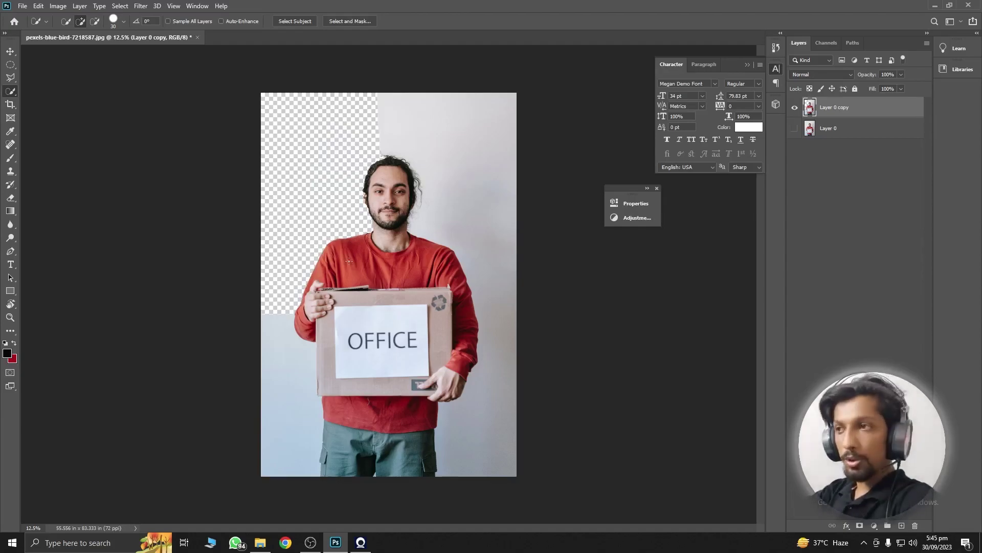
pyautogui.moveTo(398, 121); pyautogui.dragTo(456, 158)
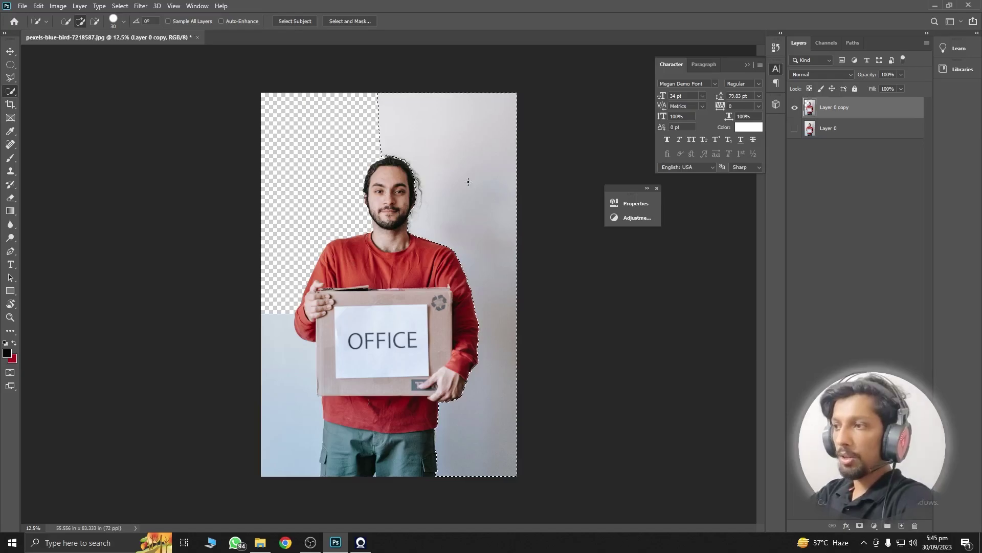
pyautogui.press('Delete')
pyautogui.hotkey('ctrl', 'd')
# - Delete the lower-left wall, then test-move the cut-out man and undo the move
pyautogui.moveTo(292, 341); pyautogui.dragTo(287, 386)
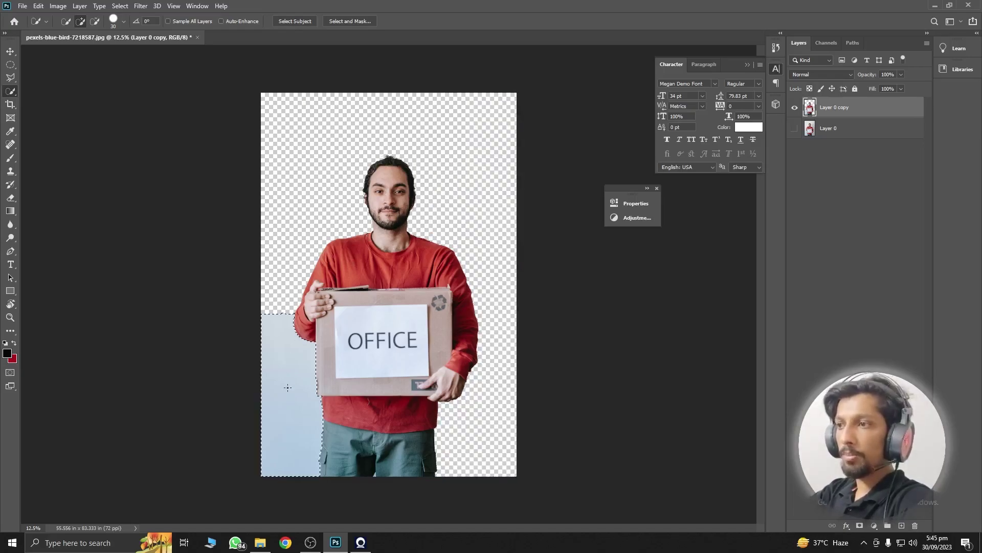
pyautogui.press('Delete')
pyautogui.hotkey('ctrl', 'd')
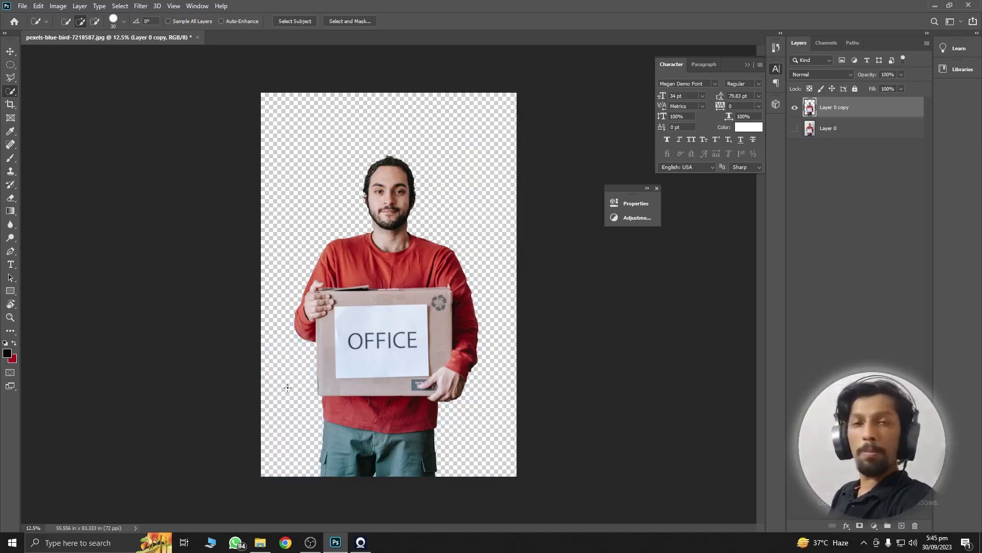
pyautogui.press('v')
pyautogui.moveTo(381, 381); pyautogui.dragTo(429, 358)
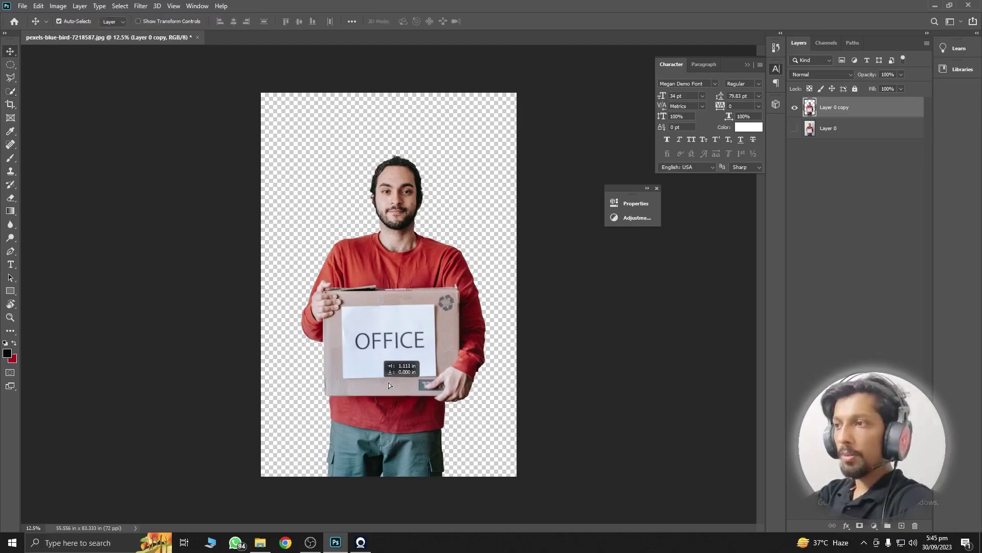
pyautogui.hotkey('ctrl', 'z')
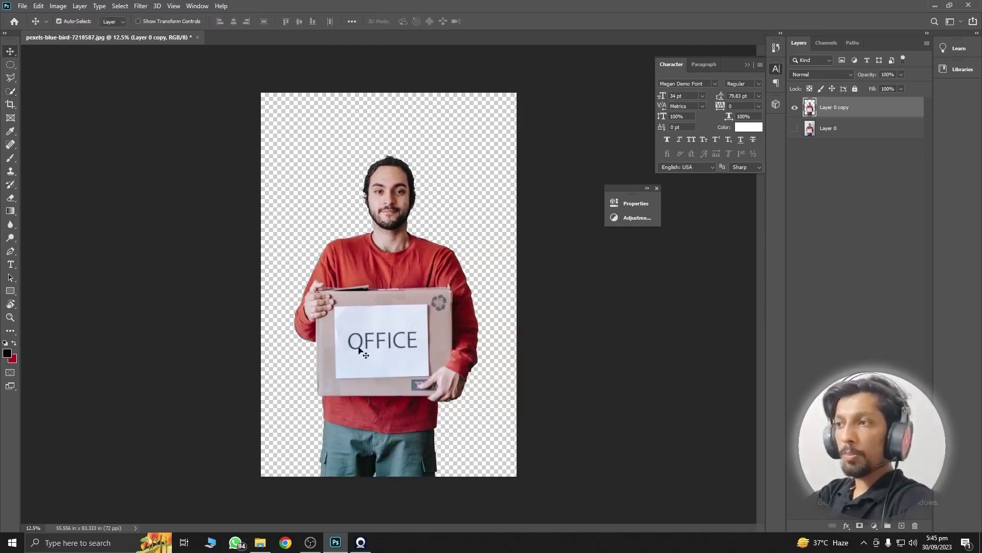
pyautogui.press('ctrl')
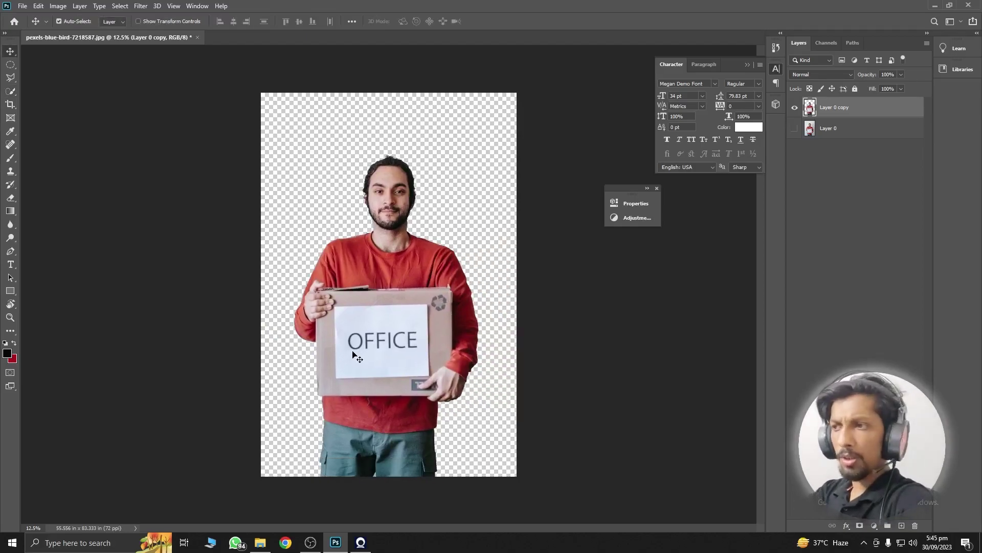
# - Draw a canvas-sized rectangle filled with bright green
pyautogui.click(12, 290)
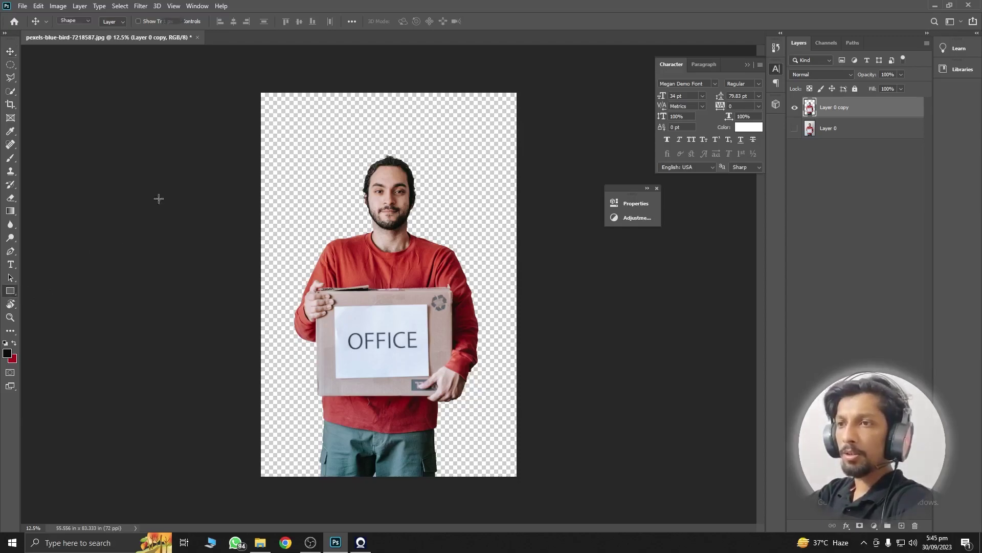
pyautogui.moveTo(253, 89)
pyautogui.mouseDown()
pyautogui.moveTo(386, 259)
pyautogui.moveTo(534, 484)
pyautogui.mouseUp()
pyautogui.click(115, 22)
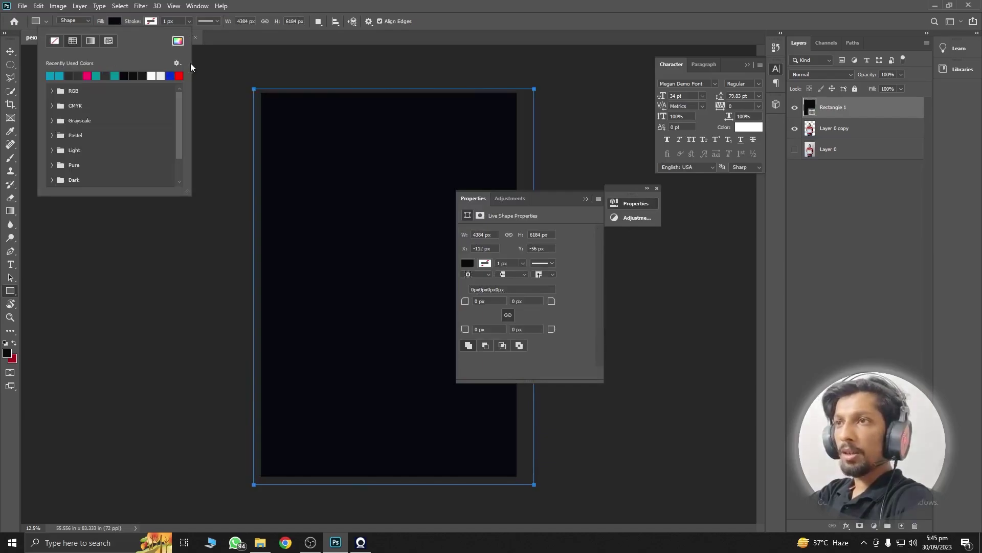
pyautogui.click(178, 41)
pyautogui.click(462, 440)
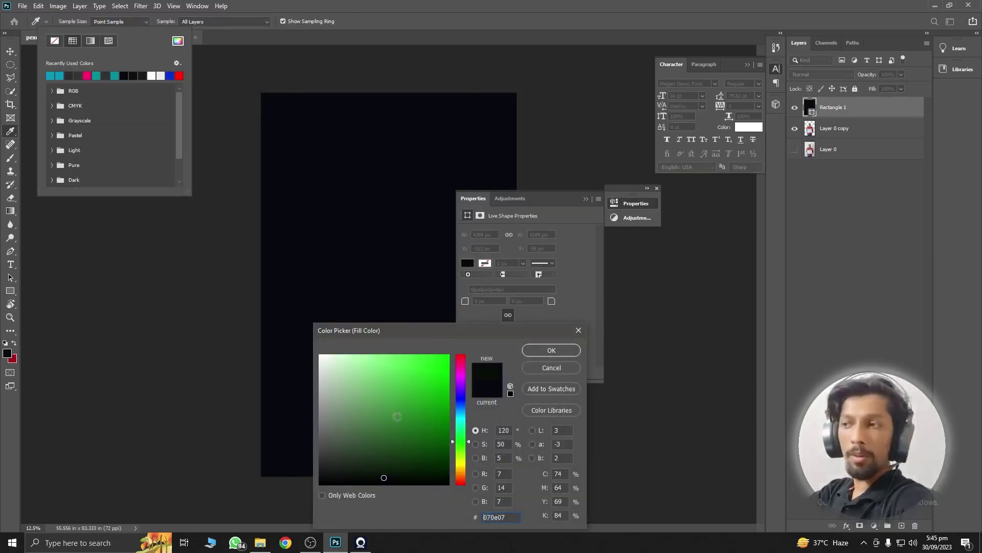
pyautogui.click(449, 382)
pyautogui.click(551, 352)
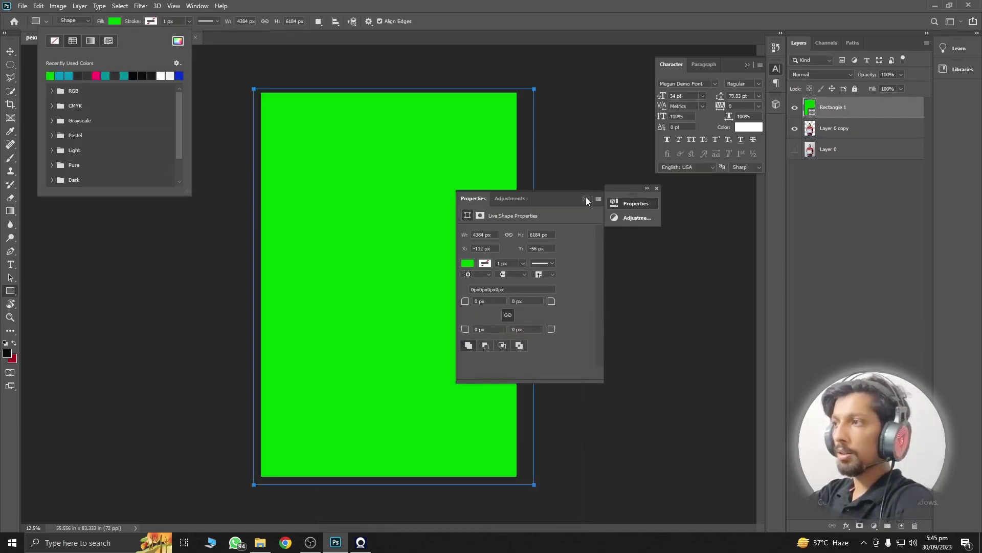
pyautogui.click(585, 198)
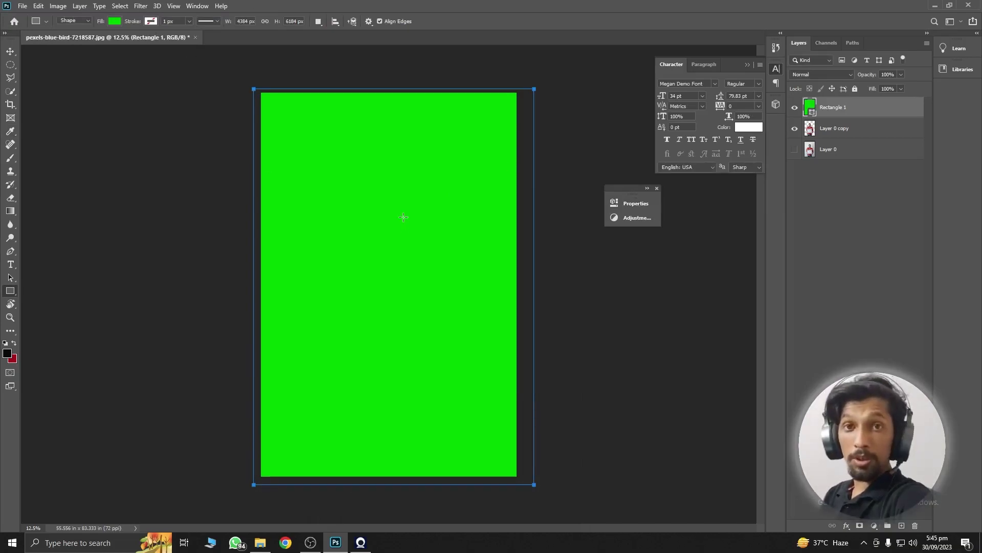
# - Move Rectangle 1 below Layer 0 copy and switch to the Move tool
pyautogui.moveTo(854, 108); pyautogui.dragTo(843, 140)
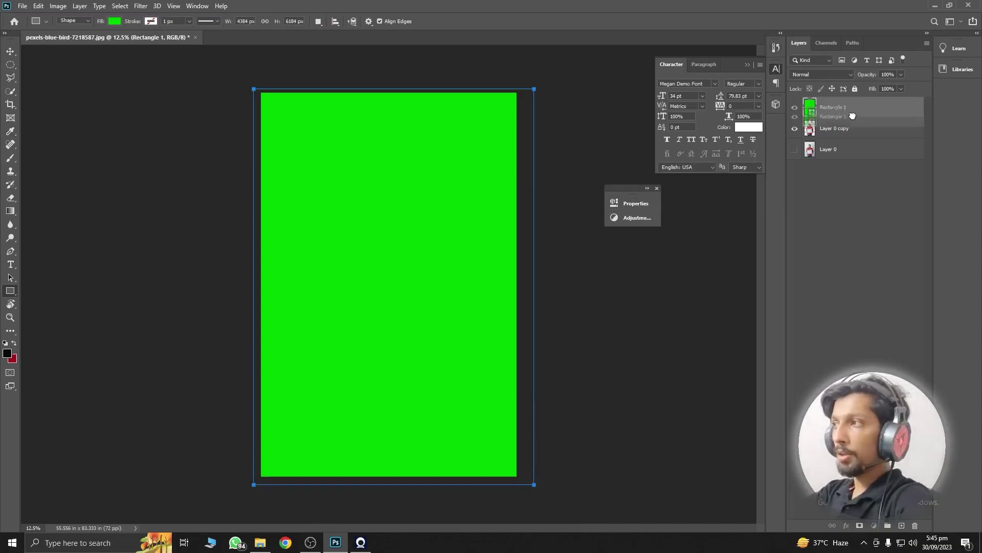
pyautogui.click(12, 53)
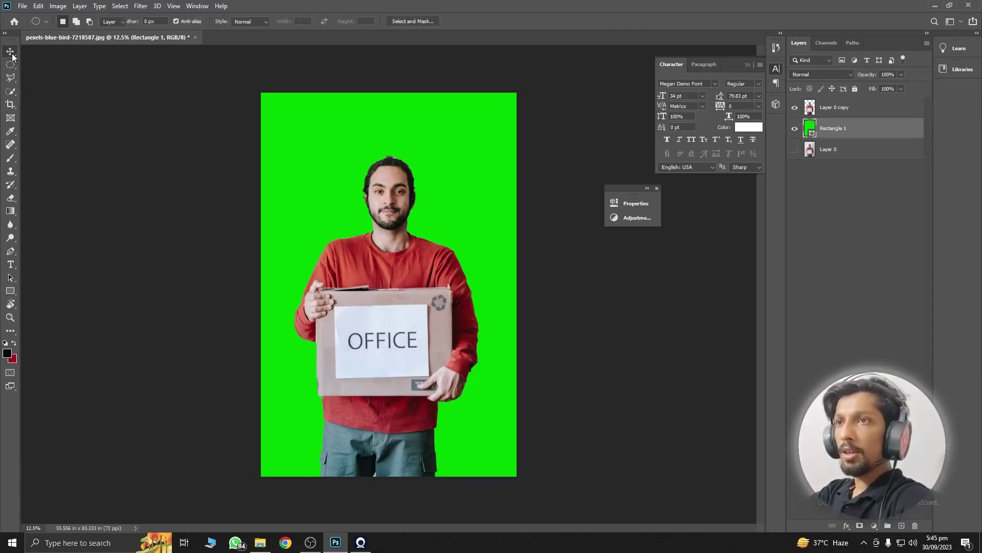
pyautogui.click(135, 125)
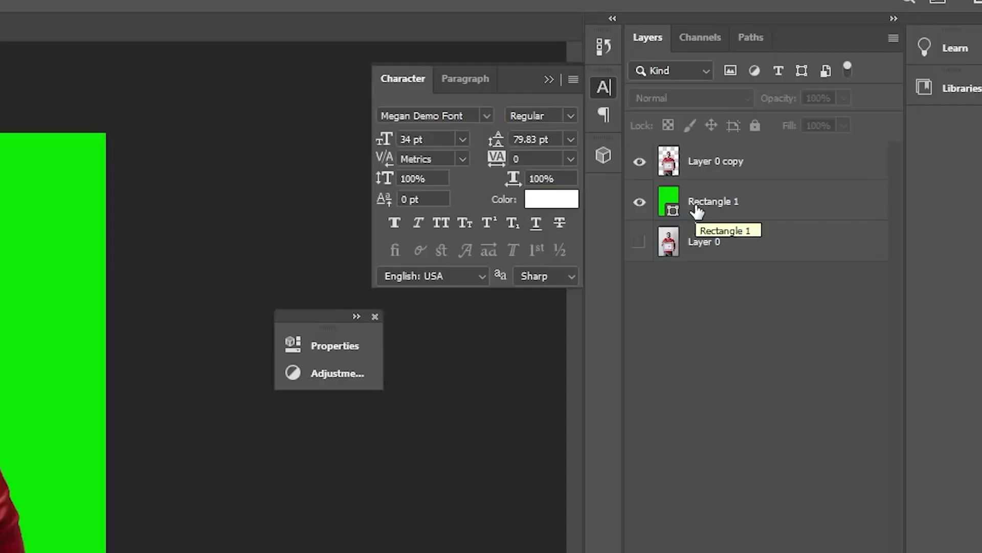
# - Remove the green rectangle and cut-out layers, duplicate Layer 0, and hide the original
pyautogui.click(824, 133)
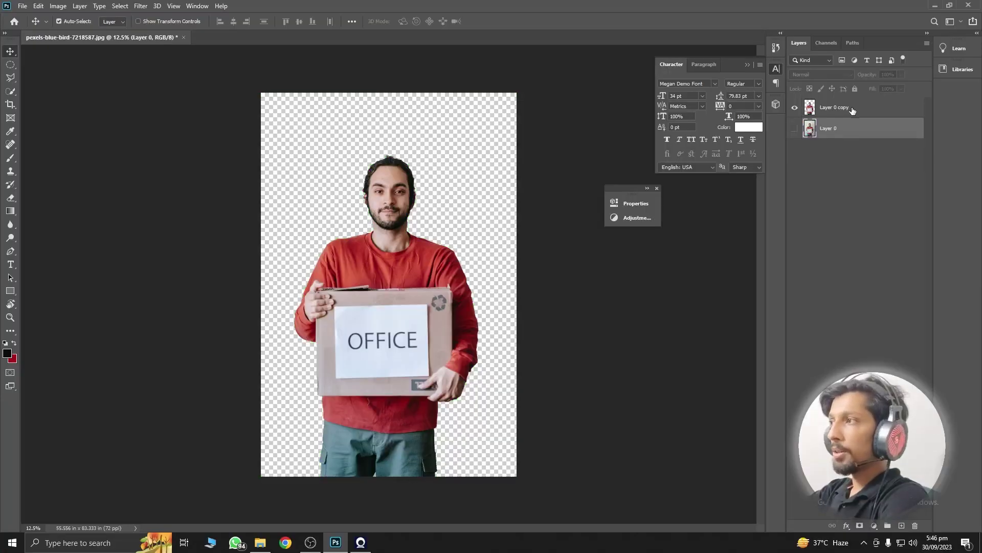
pyautogui.hotkey('ctrl', 'z')
pyautogui.hotkey('ctrl', 'z')
pyautogui.hotkey('ctrl', 'z')
pyautogui.hotkey('ctrl', 'z')
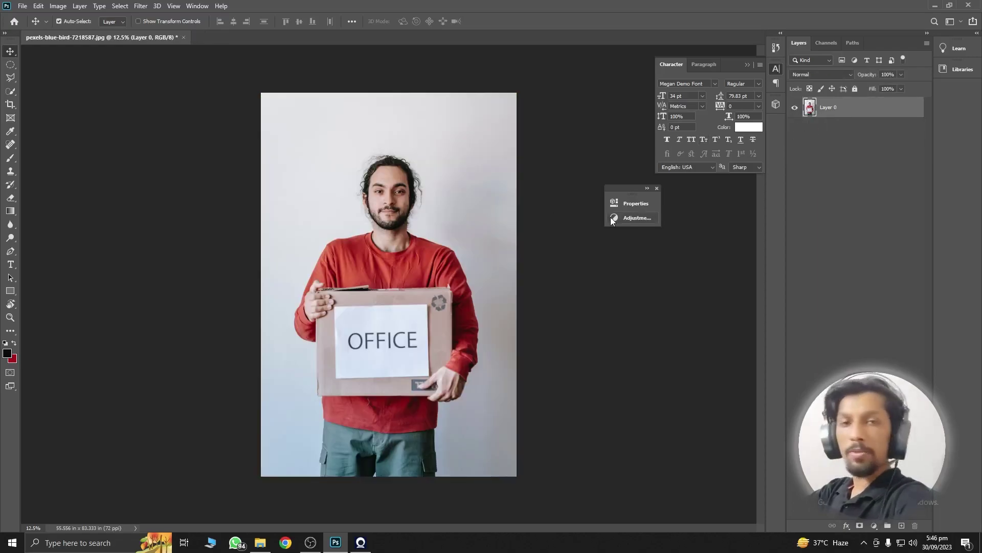
pyautogui.hotkey('ctrl', 'j')
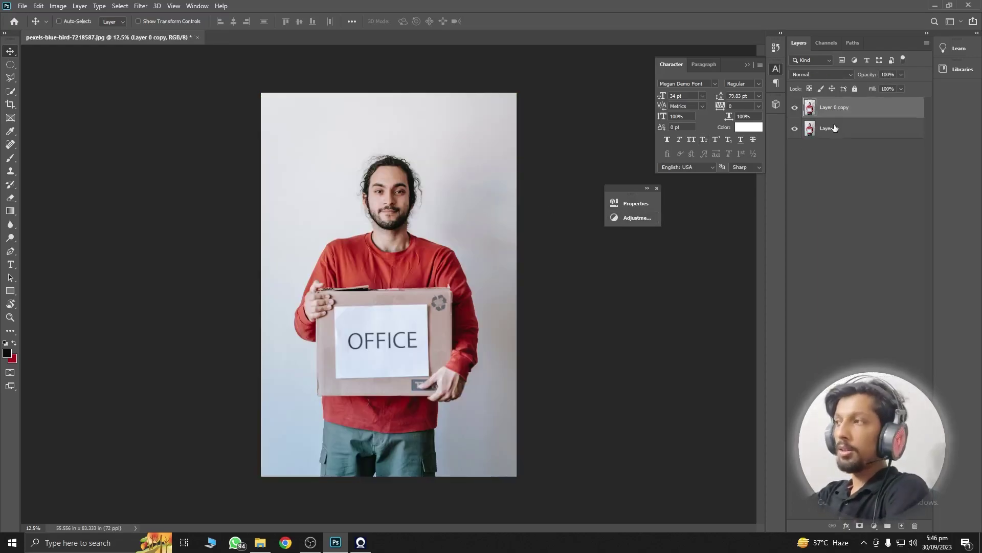
pyautogui.click(794, 128)
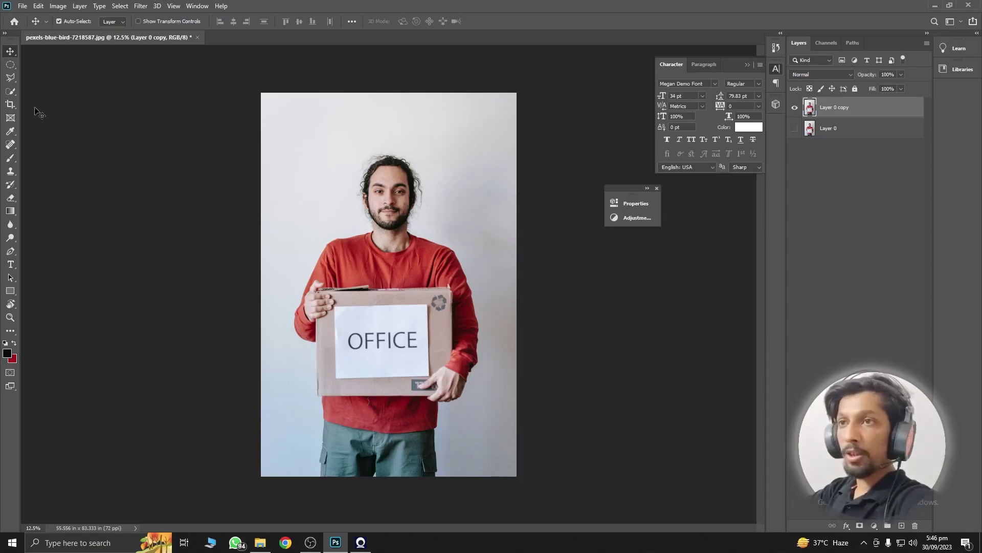
# - Switch to the Magic Wand Tool, test a zero-tolerance click on the wall, and deselect
pyautogui.click(11, 92)
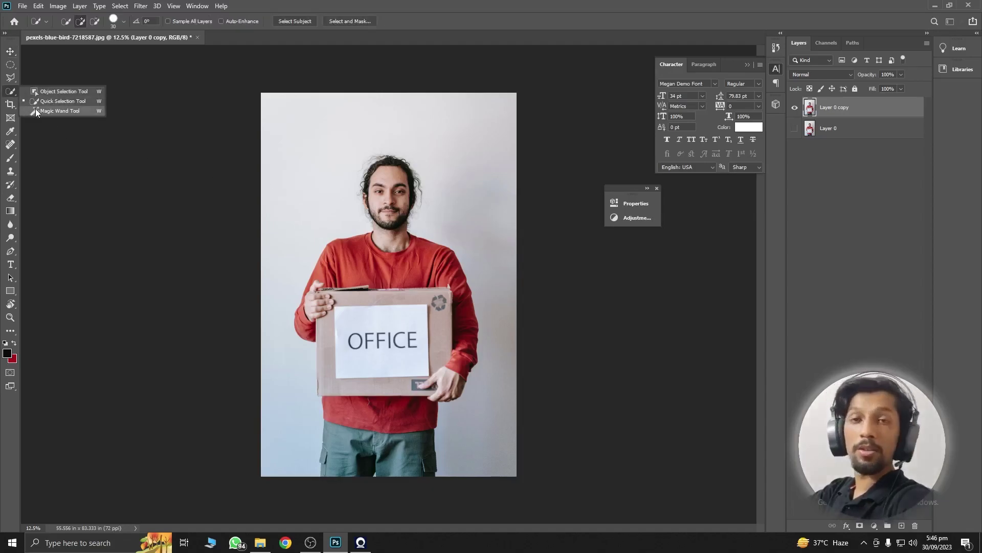
pyautogui.click(36, 111)
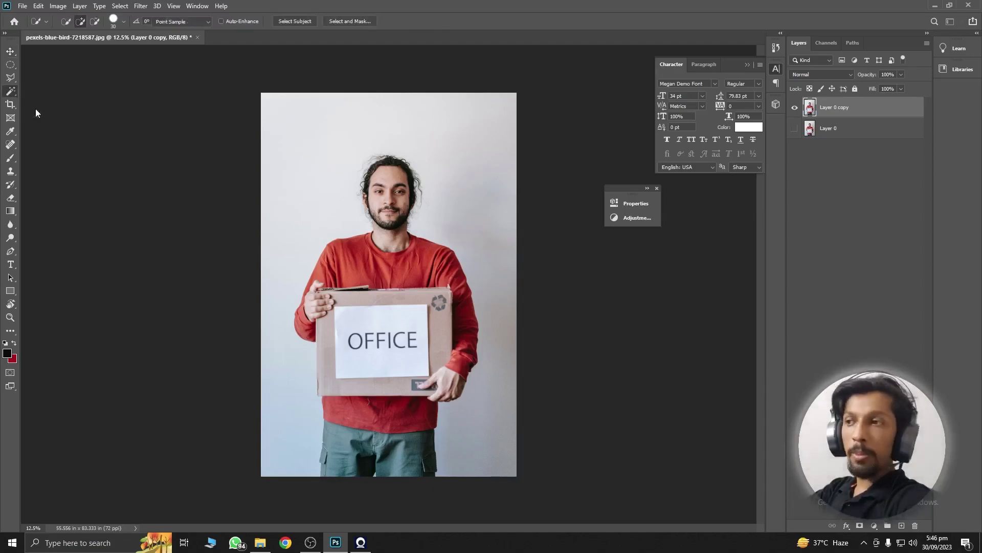
pyautogui.click(307, 246)
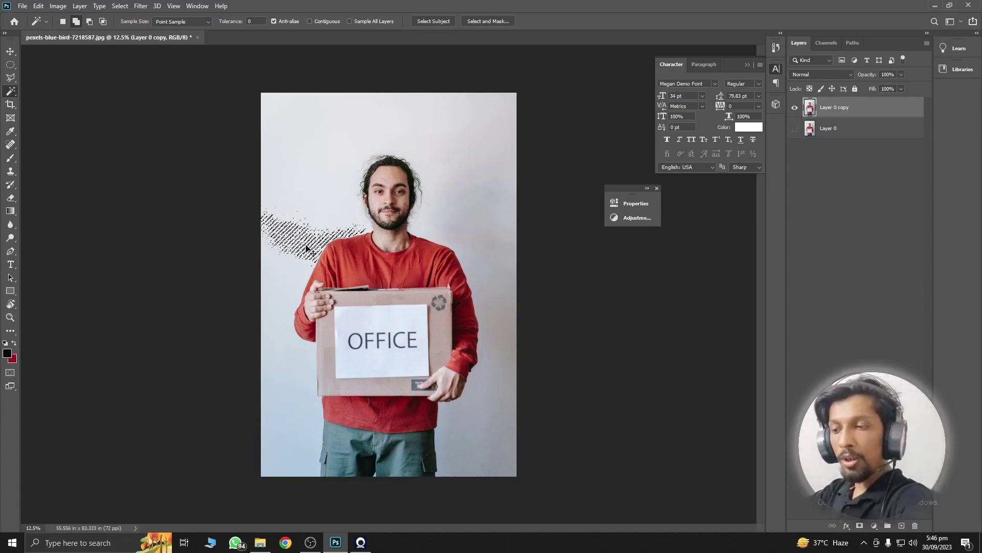
pyautogui.hotkey('ctrl', 'd')
pyautogui.write('40')
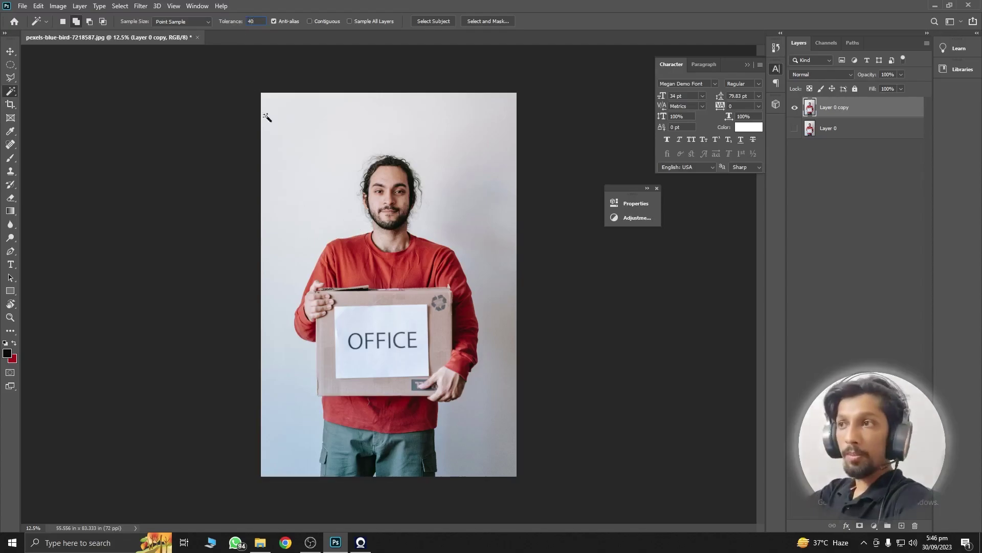
# - Enable Contiguous and Magic Wand-select the connected white background around the man
pyautogui.click(292, 197)
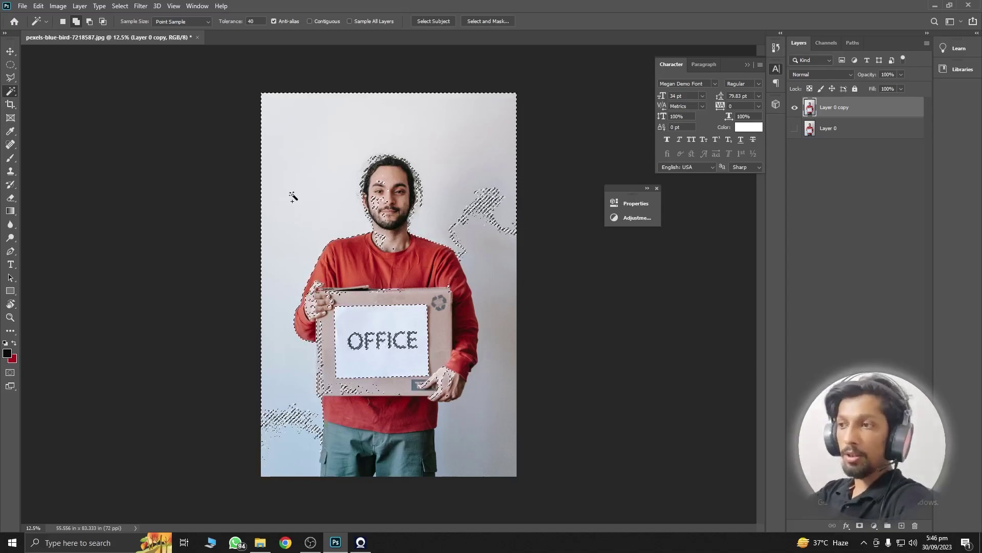
pyautogui.hotkey('ctrl', 'd')
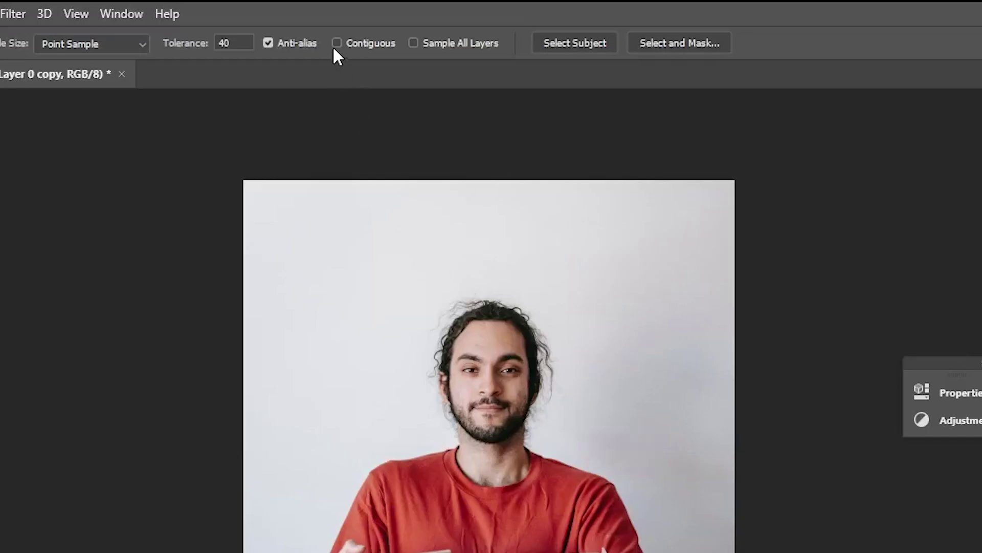
pyautogui.click(335, 44)
pyautogui.click(279, 219)
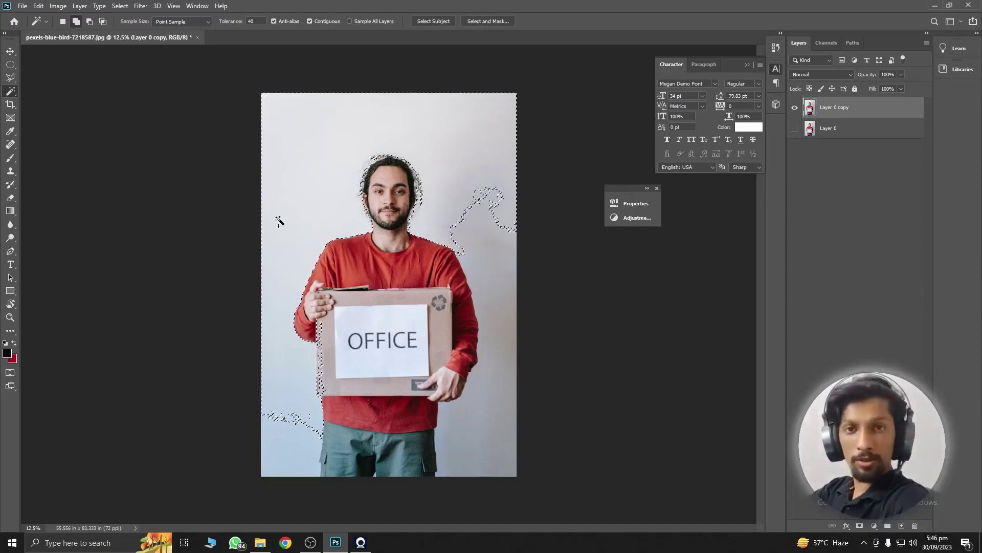
# - Delete the selected white background, then select and delete the grey wall on the right
pyautogui.press('Delete')
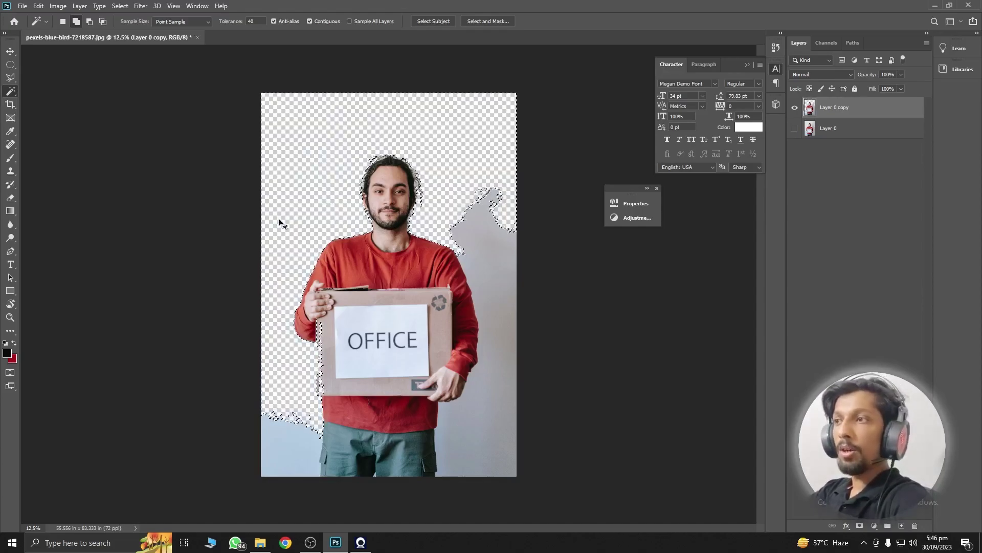
pyautogui.hotkey('ctrl', 'd')
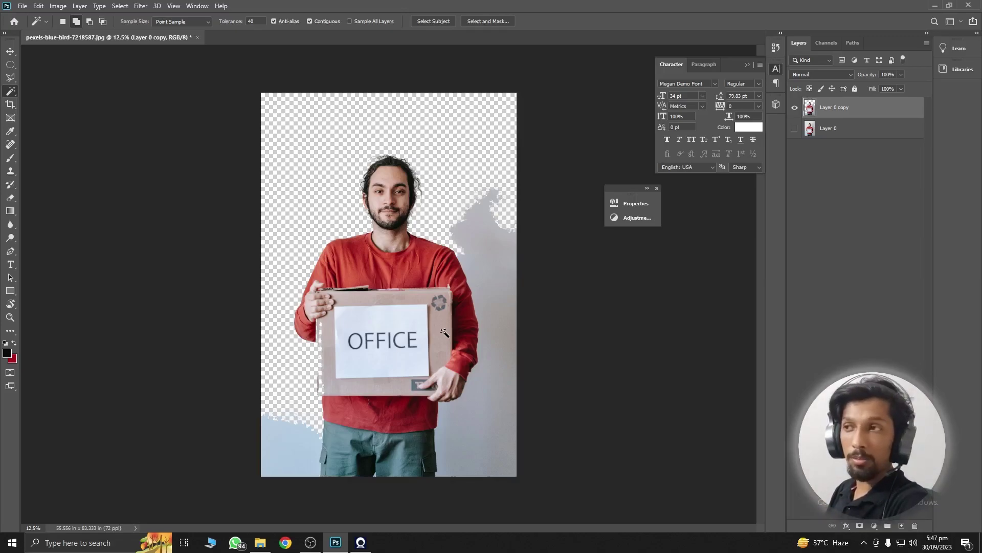
pyautogui.click(510, 343)
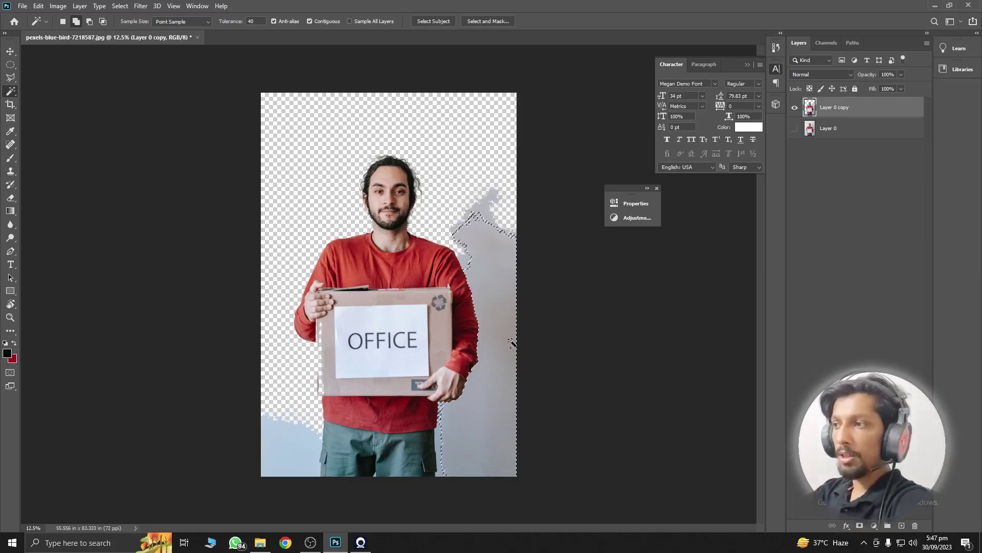
pyautogui.press('Delete')
pyautogui.hotkey('ctrl', 'd')
pyautogui.press('e')
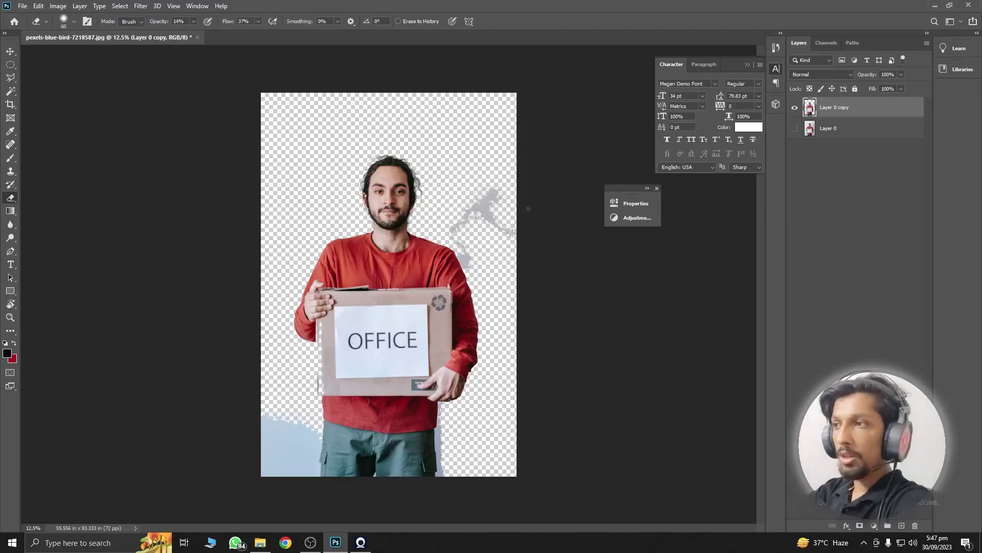
# - Erase the grey smudge right of the man's head with a 200 px eraser at 100% opacity and flow
pyautogui.press(']')
pyautogui.press(']')
pyautogui.press(']')
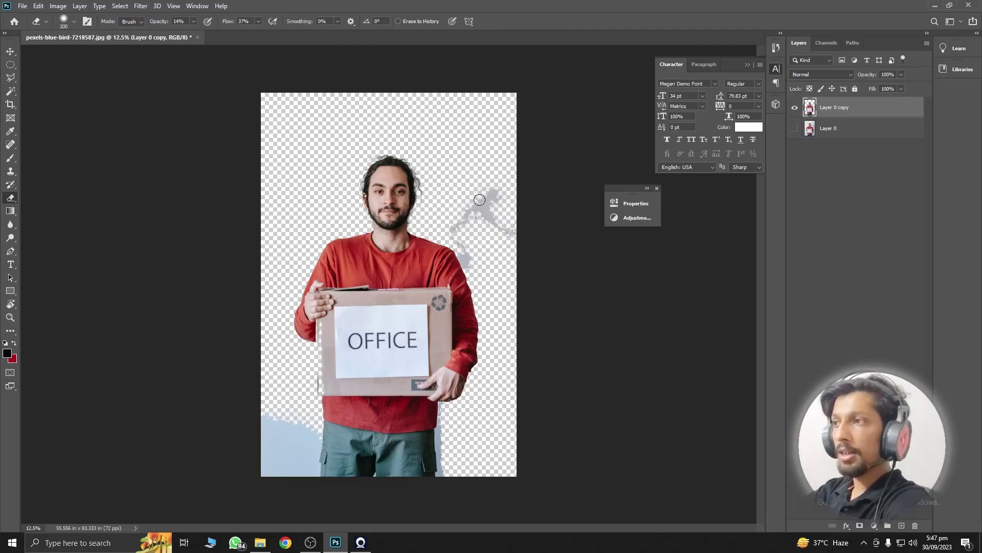
pyautogui.click(193, 21)
pyautogui.moveTo(259, 21); pyautogui.dragTo(266, 33)
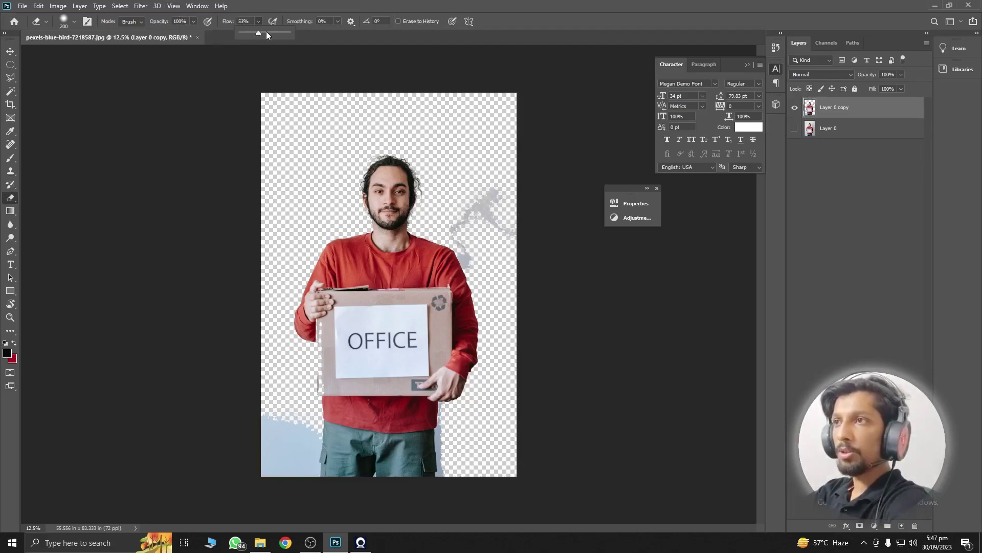
pyautogui.moveTo(535, 212)
pyautogui.mouseDown()
pyautogui.moveTo(491, 195)
pyautogui.moveTo(480, 205)
pyautogui.moveTo(537, 240)
pyautogui.moveTo(454, 219)
pyautogui.moveTo(477, 279)
pyautogui.mouseUp()
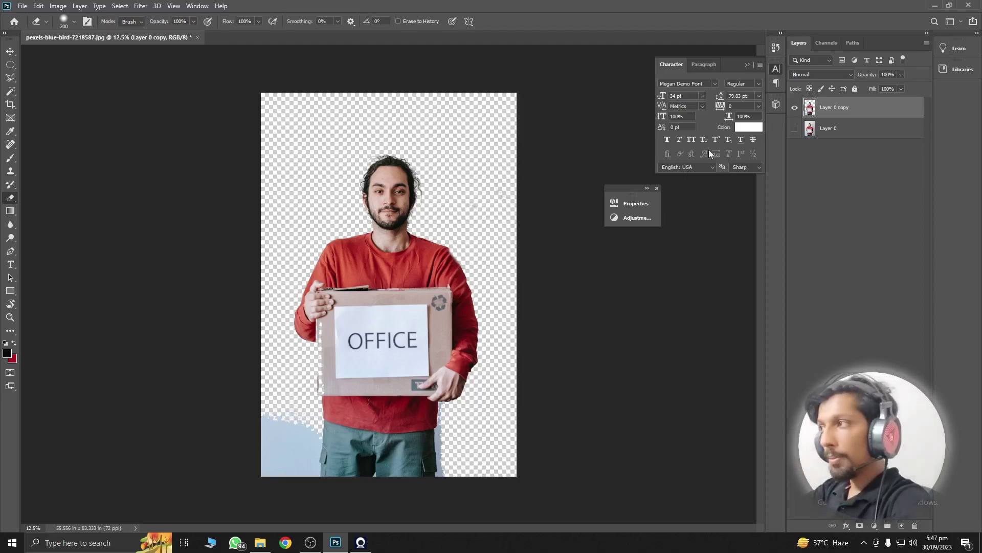
# - Delete the edited copy, show Layer 0 again and duplicate it with Ctrl+J
pyautogui.click(792, 107)
pyautogui.press('Delete')
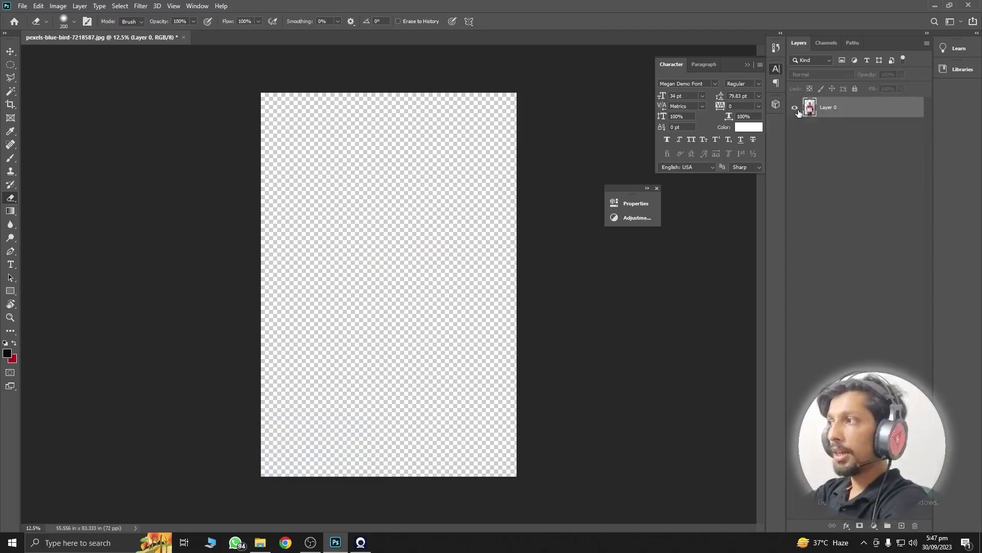
pyautogui.click(795, 109)
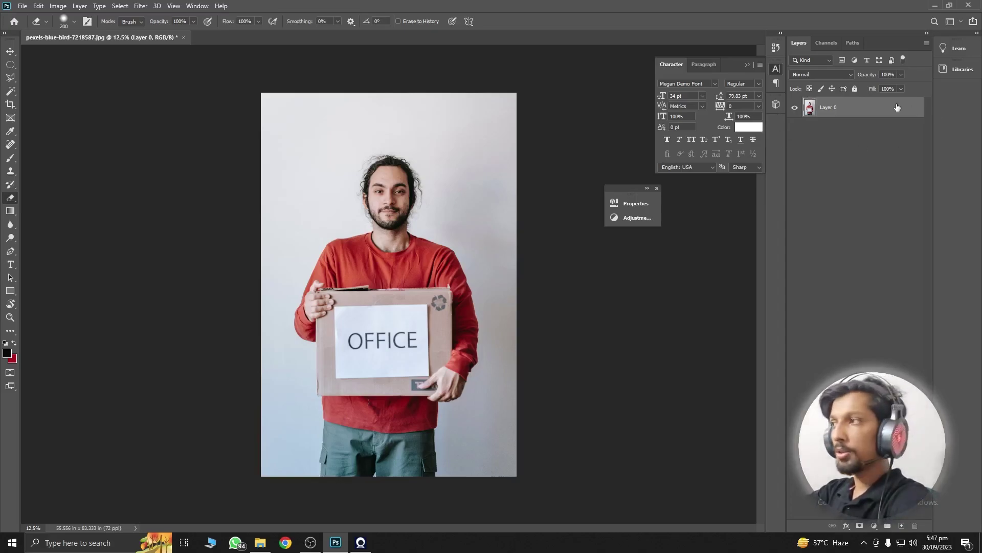
pyautogui.hotkey('ctrl', 'j')
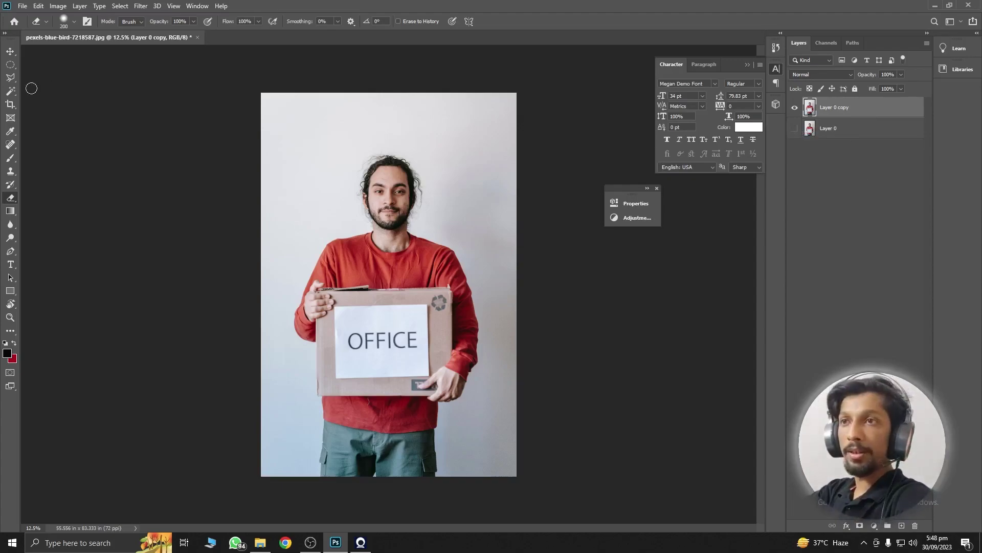
pyautogui.click(10, 91)
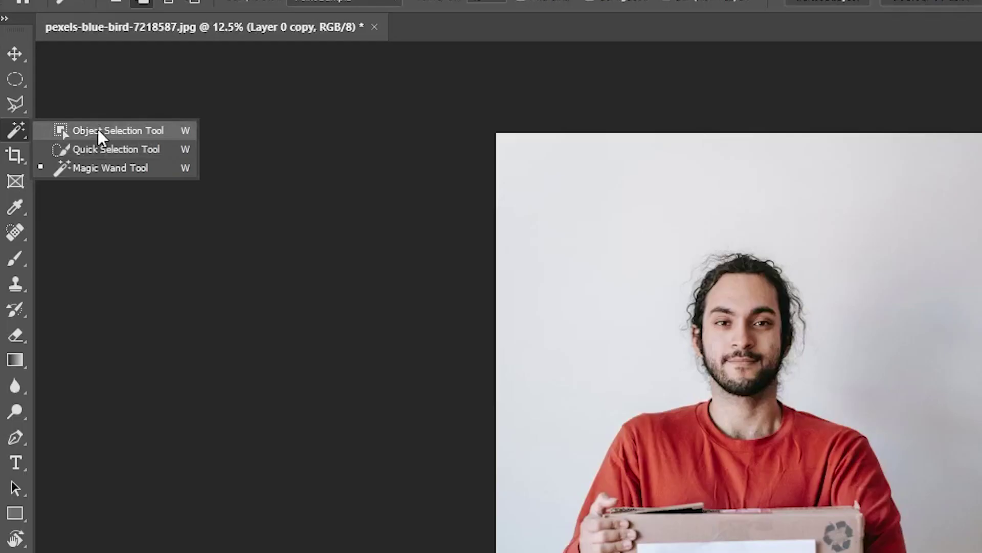
# - Select the man with an Object Selection box drawn around him
pyautogui.click(97, 129)
pyautogui.moveTo(289, 144)
pyautogui.mouseDown()
pyautogui.moveTo(459, 398)
pyautogui.moveTo(488, 495)
pyautogui.mouseUp()
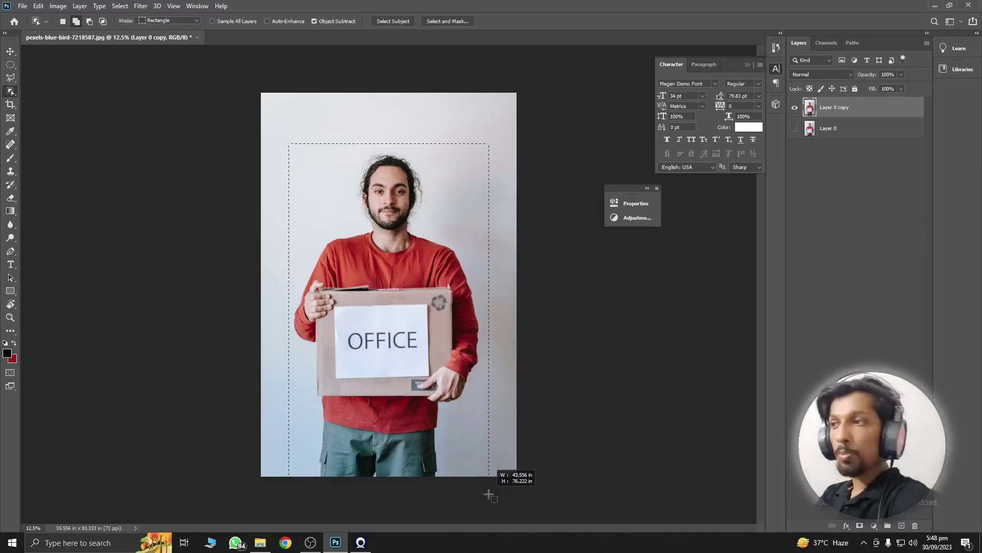
pyautogui.moveTo(489, 495); pyautogui.dragTo(490, 494)
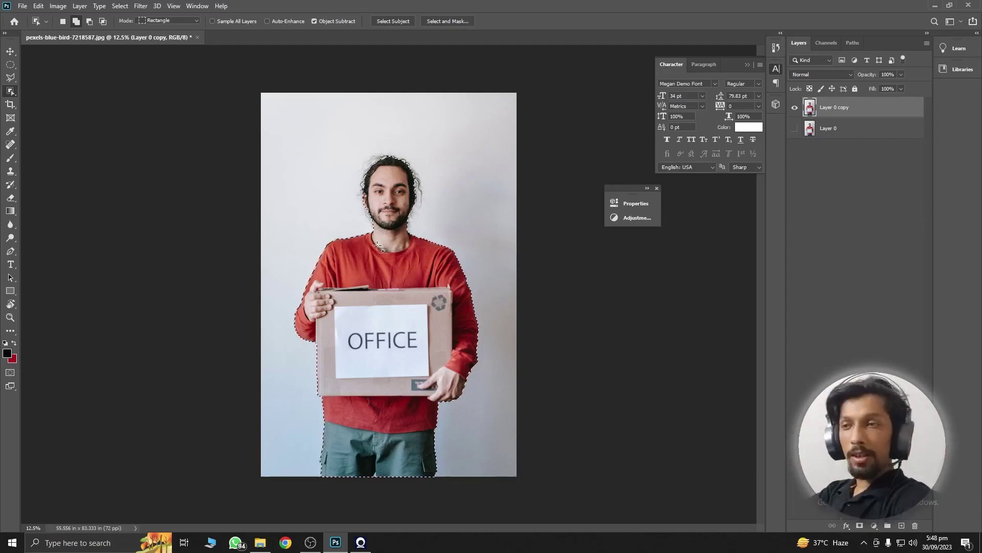
pyautogui.press('Delete')
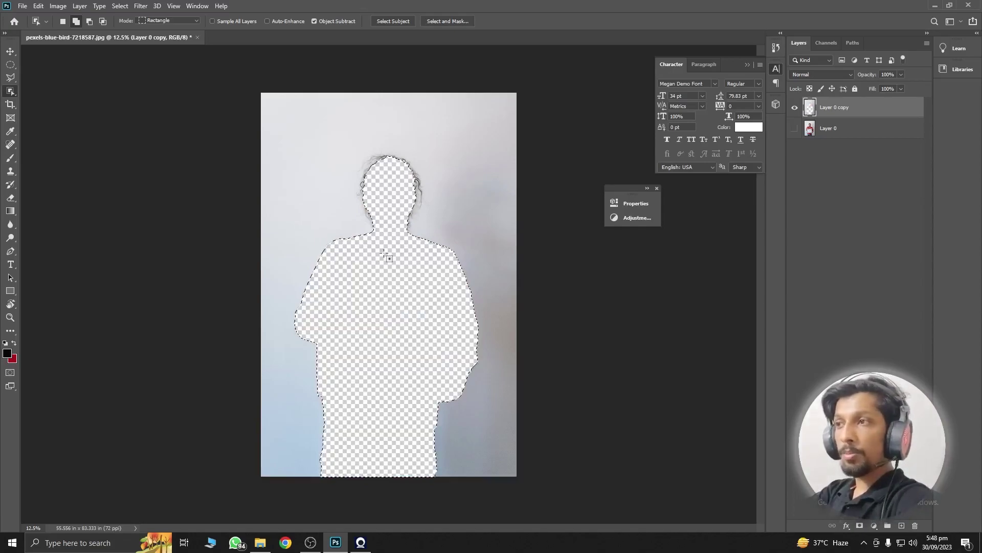
pyautogui.hotkey('ctrl', 'z')
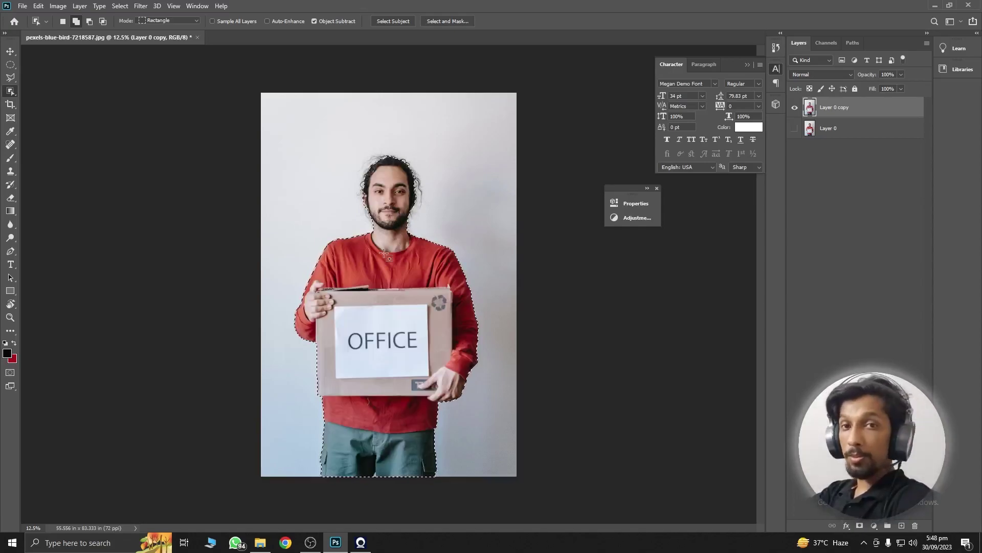
# - Invert the selection and delete the background so the man stands on transparency
pyautogui.rightClick(381, 254)
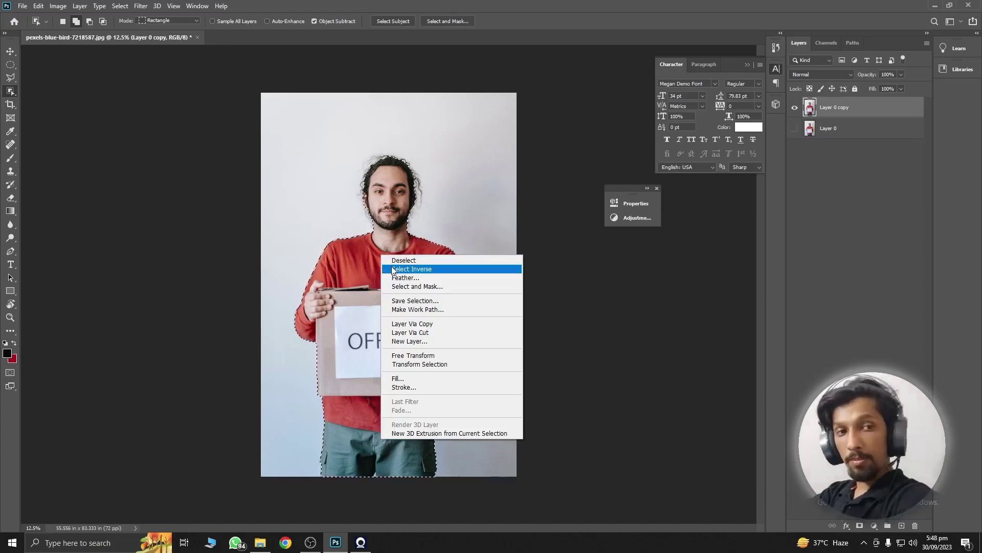
pyautogui.click(393, 269)
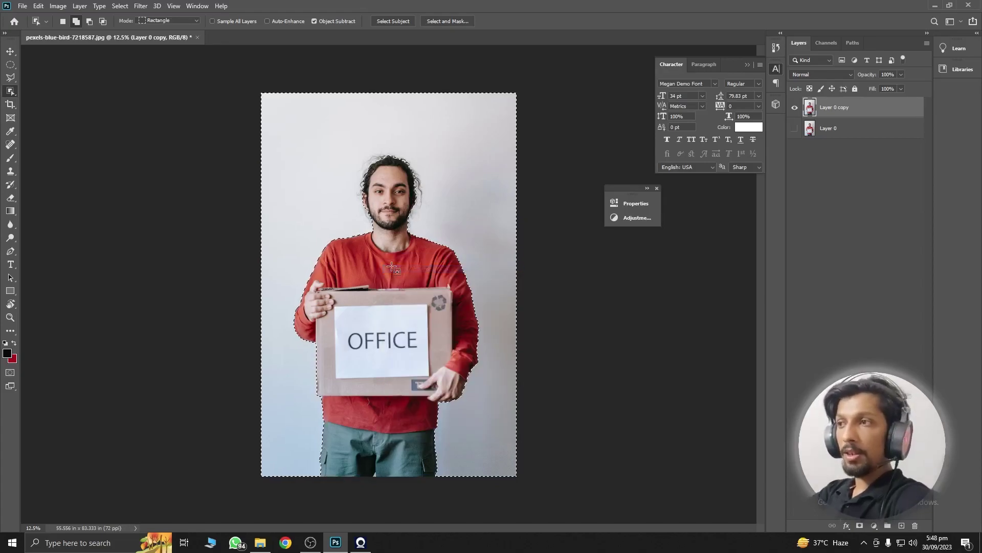
pyautogui.press('Delete')
pyautogui.hotkey('ctrl', 'd')
# - Open the pexels-maksim woman photo by dragging it in from File Explorer
pyautogui.press('v')
pyautogui.moveTo(372, 294); pyautogui.dragTo(379, 307)
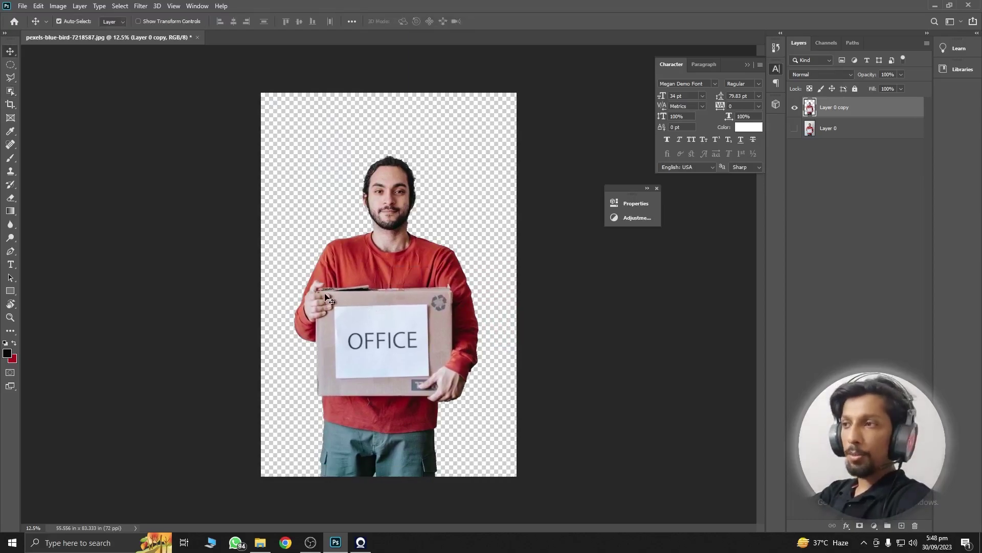
pyautogui.moveTo(359, 307); pyautogui.dragTo(369, 324)
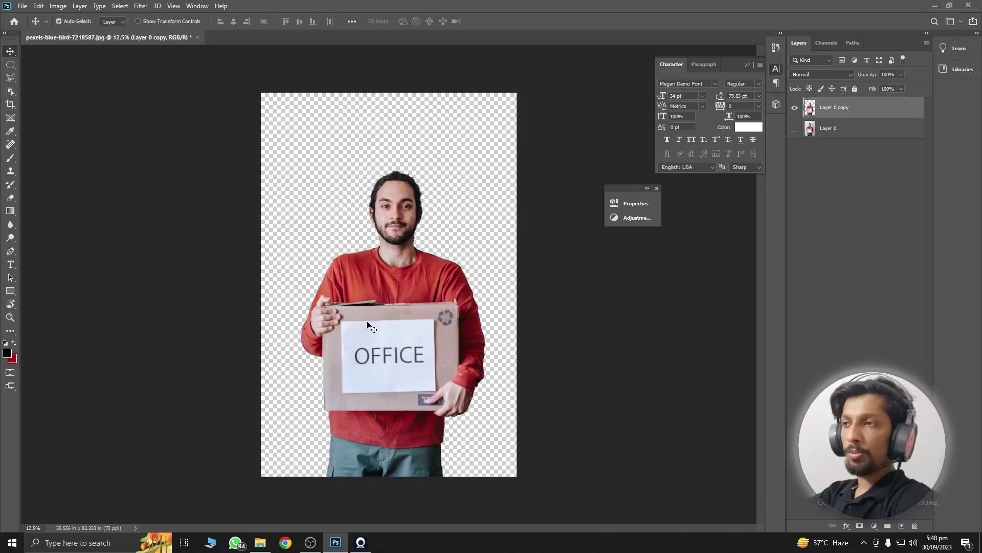
pyautogui.hotkey('ctrl', 'z')
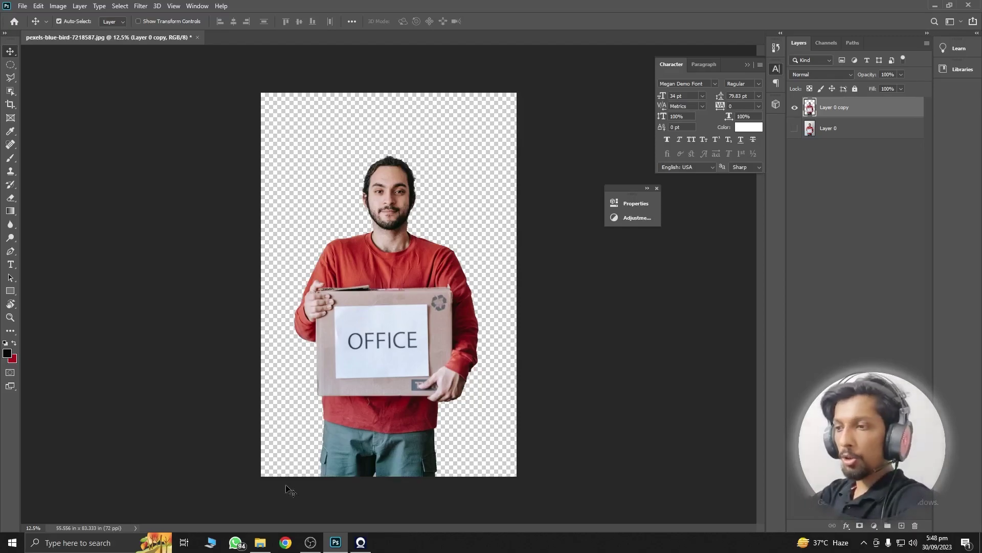
pyautogui.click(260, 543)
pyautogui.moveTo(333, 154)
pyautogui.mouseDown()
pyautogui.moveTo(338, 454)
pyautogui.moveTo(285, 34)
pyautogui.mouseUp()
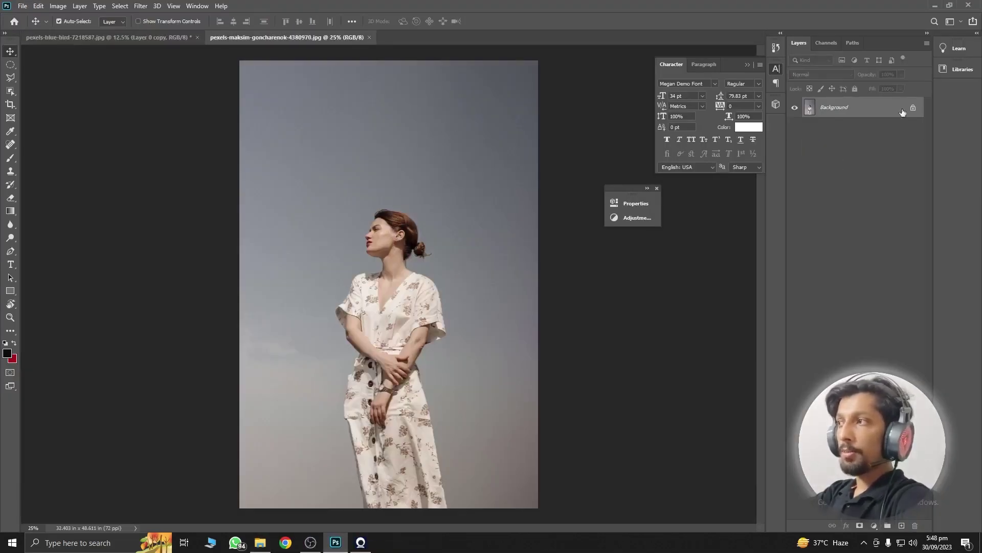
# - Unlock the woman's background layer and delete the grey background around her
pyautogui.click(914, 109)
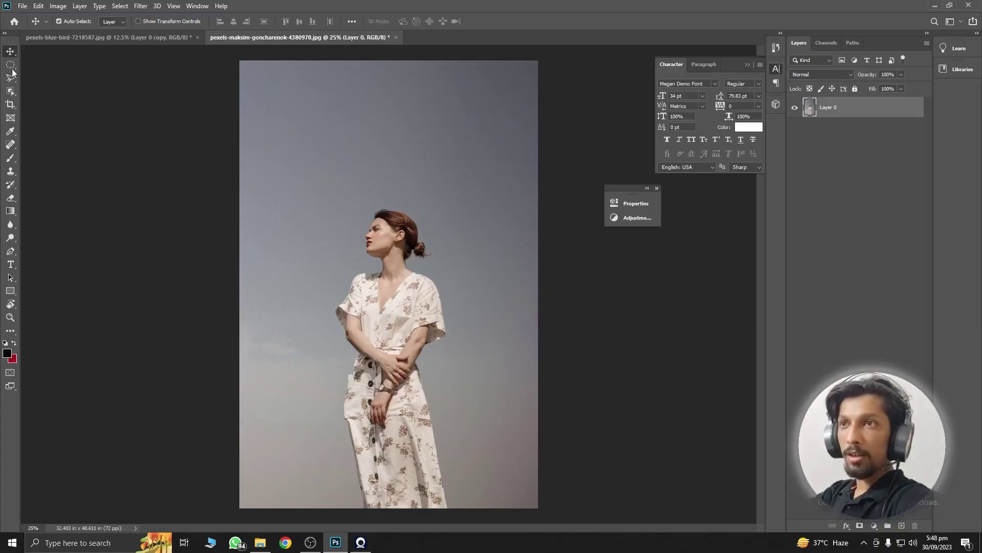
pyautogui.rightClick(11, 91)
pyautogui.moveTo(308, 185); pyautogui.dragTo(464, 518)
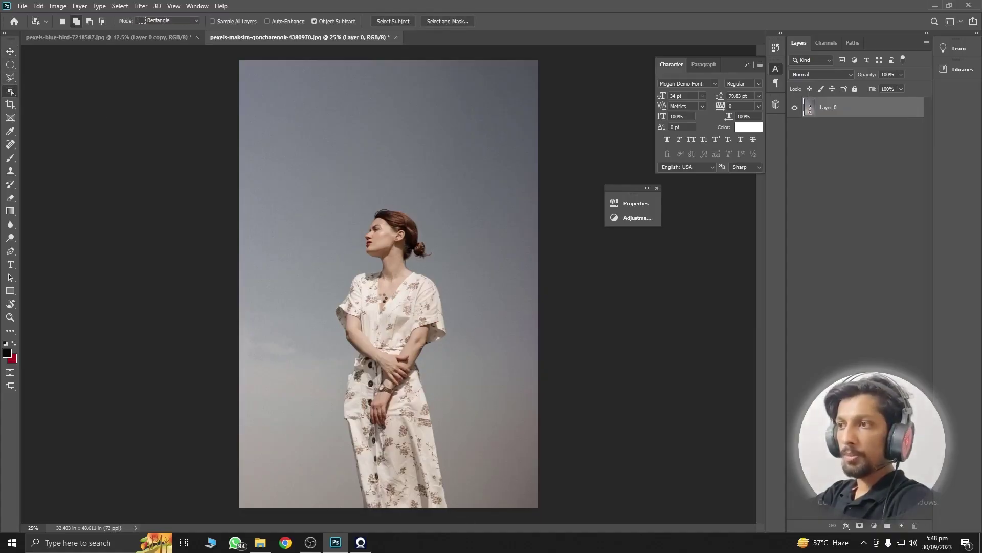
pyautogui.rightClick(381, 298)
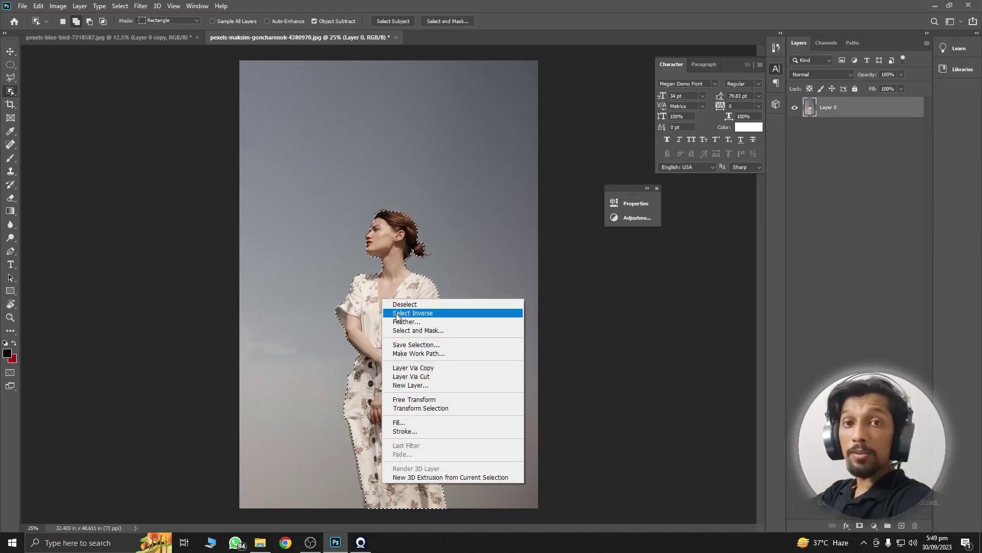
pyautogui.click(397, 314)
pyautogui.press('Delete')
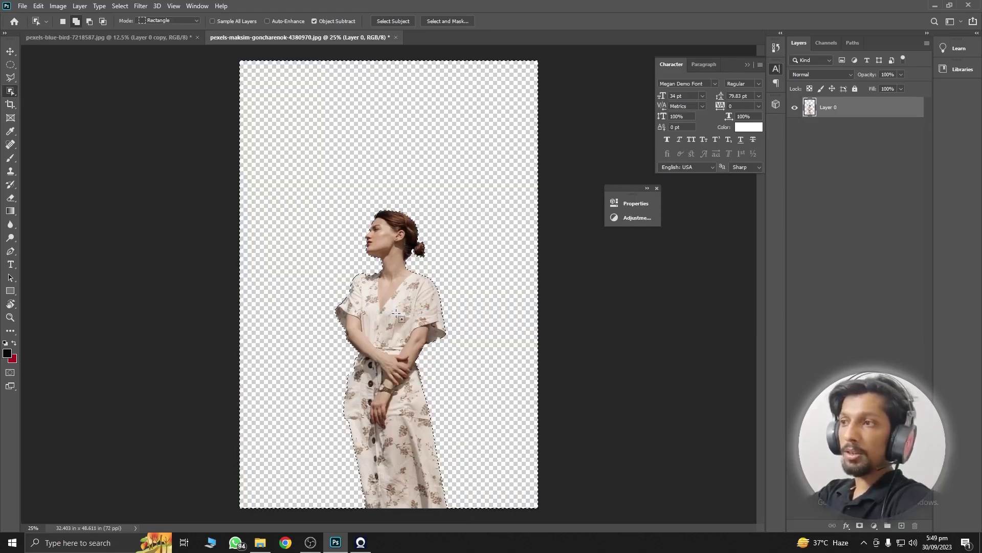
pyautogui.hotkey('ctrl', 'd')
# - Shift the woman right and drag the man cut-out into her image as a layer
pyautogui.press('v')
pyautogui.moveTo(397, 313); pyautogui.dragTo(458, 324)
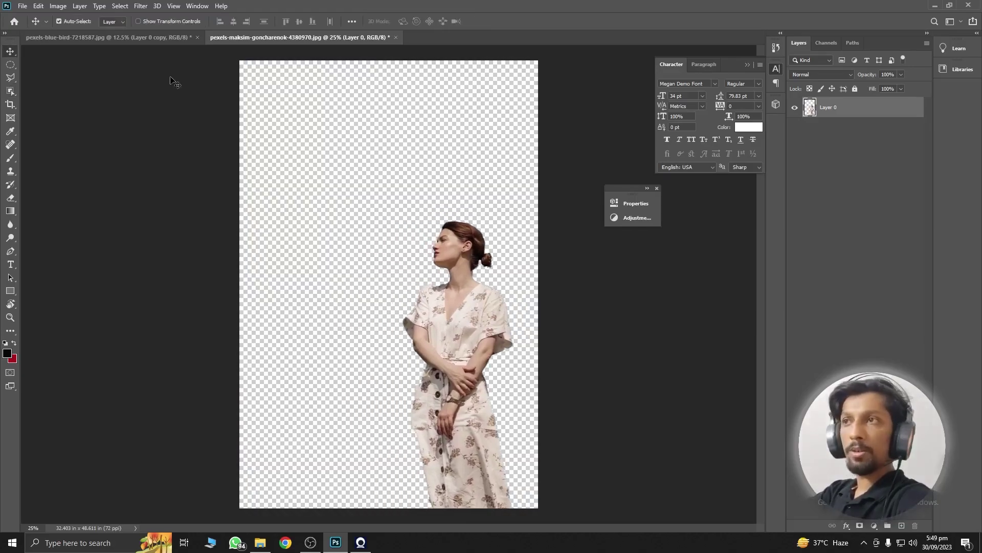
pyautogui.click(148, 37)
pyautogui.moveTo(409, 276)
pyautogui.mouseDown()
pyautogui.moveTo(308, 80)
pyautogui.moveTo(378, 320)
pyautogui.mouseUp()
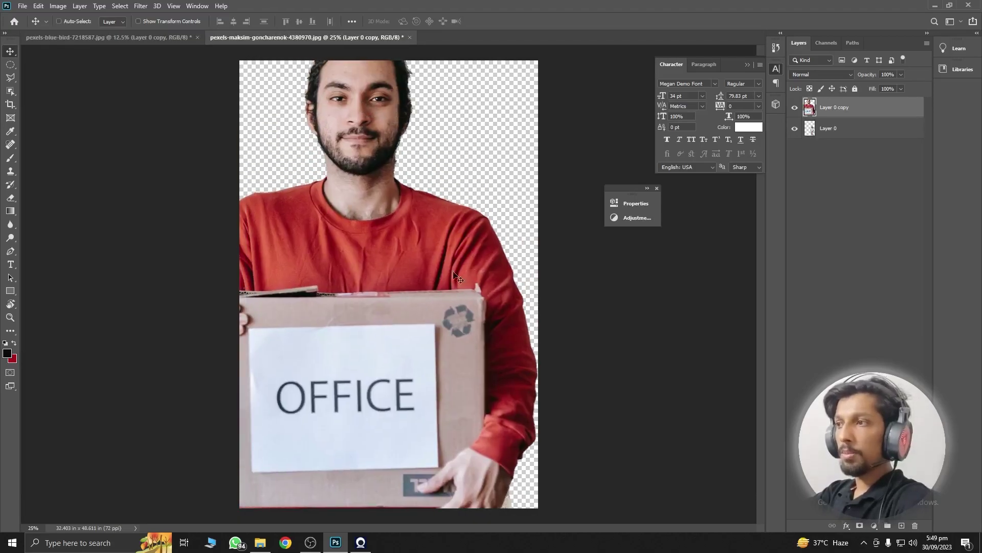
# - Scale the man layer to about 47% and place him beside the woman at the bottom
pyautogui.hotkey('ctrl', 't')
pyautogui.moveTo(537, 336); pyautogui.dragTo(440, 337)
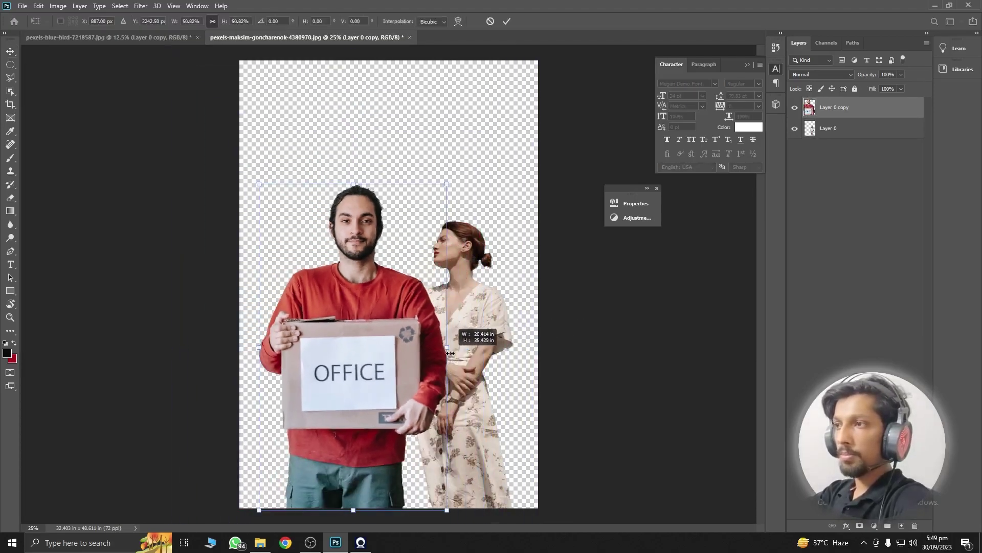
pyautogui.moveTo(400, 370)
pyautogui.mouseDown()
pyautogui.moveTo(367, 395)
pyautogui.moveTo(404, 401)
pyautogui.moveTo(354, 377)
pyautogui.mouseUp()
pyautogui.press('Return')
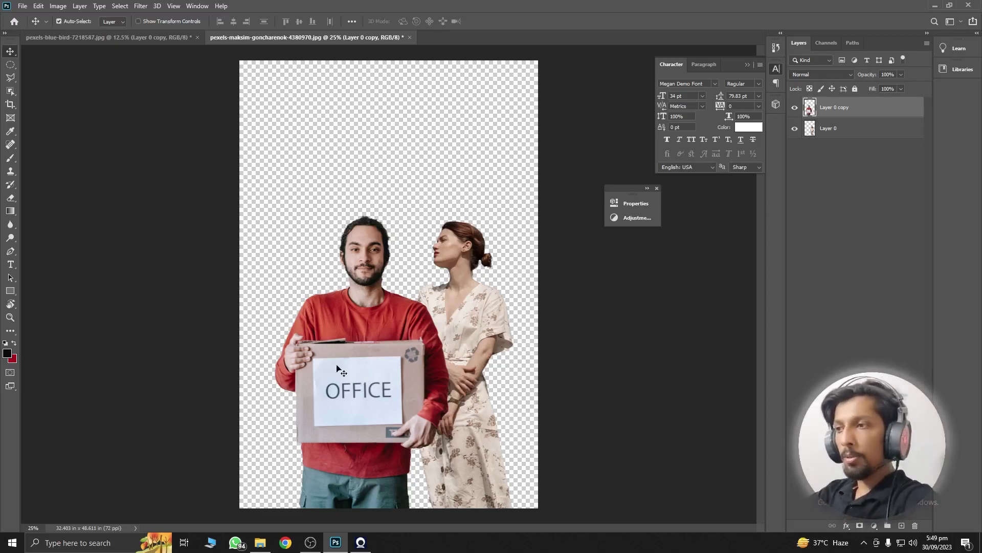
# - Open Homework.jpg from the Background removall folder with File > Open
pyautogui.click(146, 39)
pyautogui.click(23, 5)
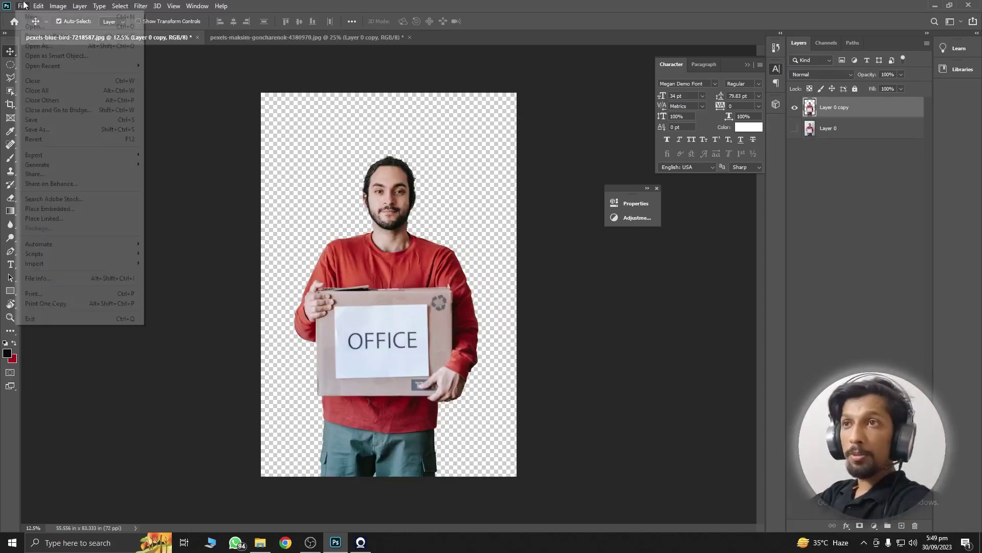
pyautogui.click(30, 27)
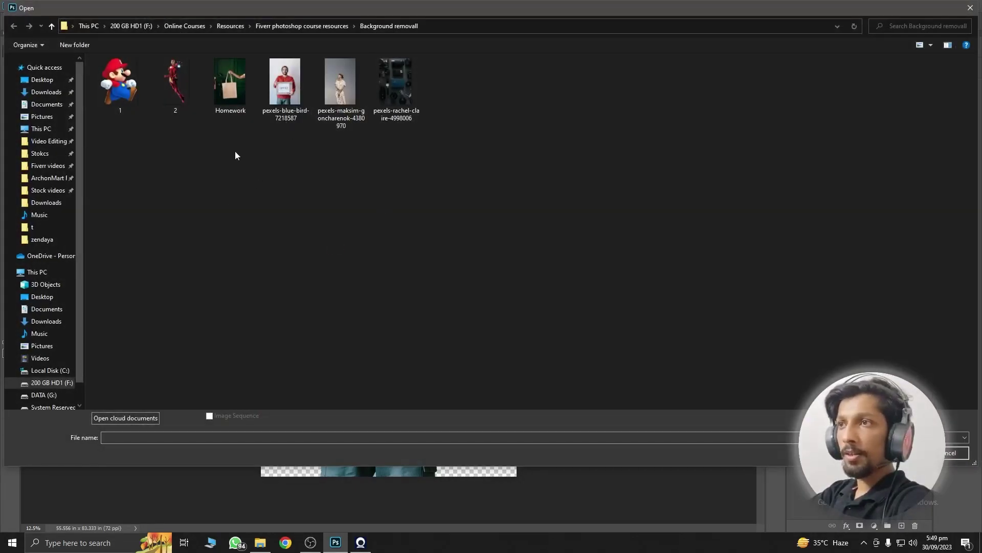
pyautogui.doubleClick(241, 84)
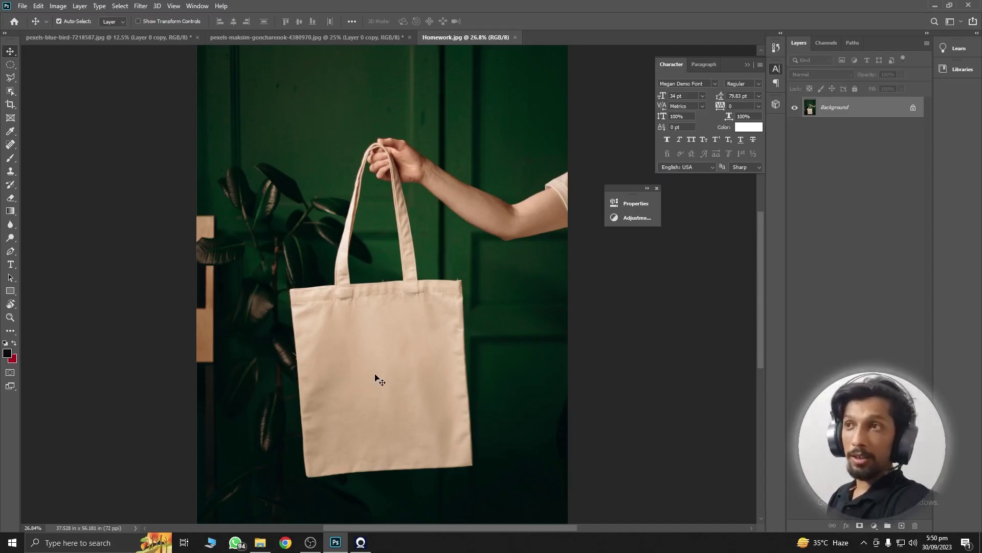
# - Nudge the man slightly left and up on the couple composite
pyautogui.click(287, 39)
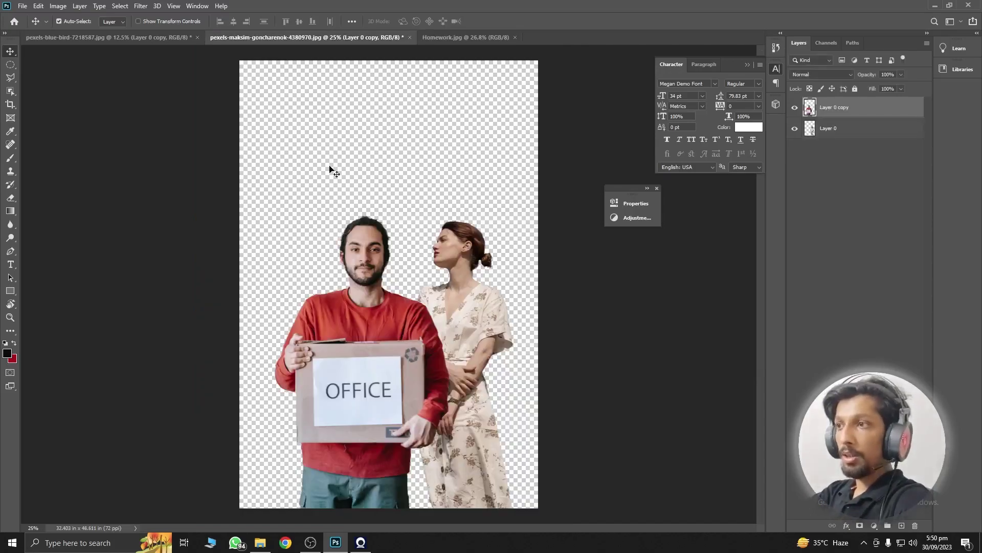
pyautogui.scroll(-1, 404, 257)
pyautogui.moveTo(386, 321); pyautogui.dragTo(374, 318)
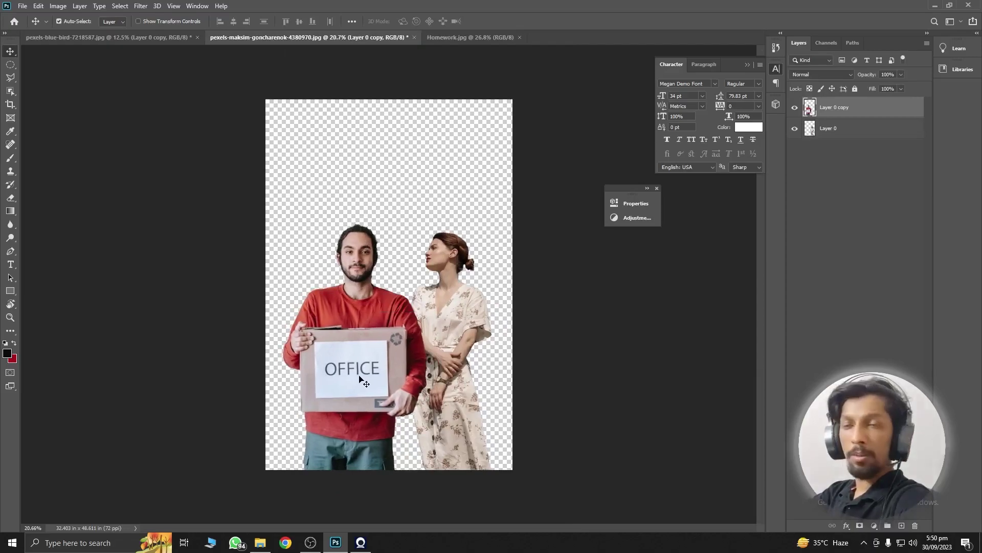
# - Export the composite with Export As as a JPG named jpeg
pyautogui.click(23, 5)
pyautogui.moveTo(33, 154)
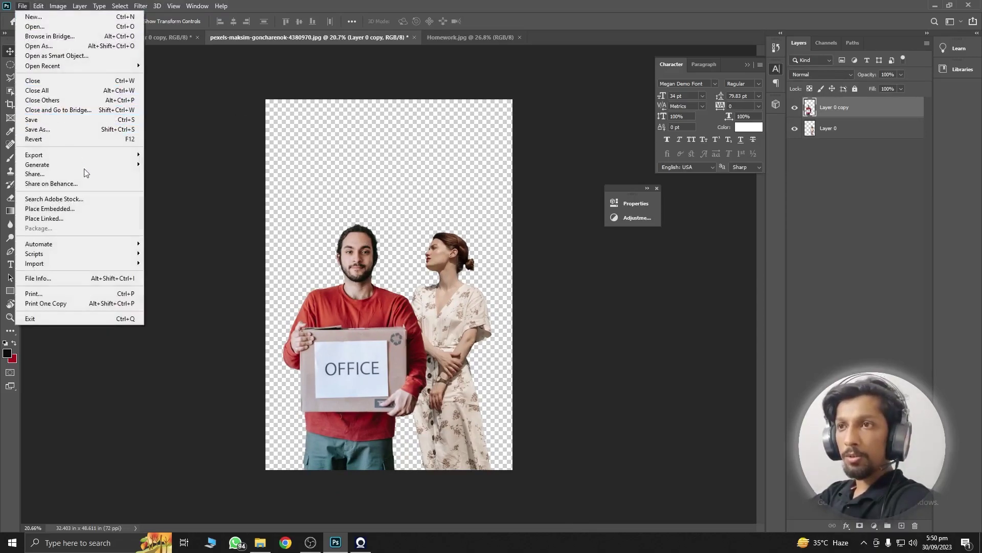
pyautogui.click(156, 164)
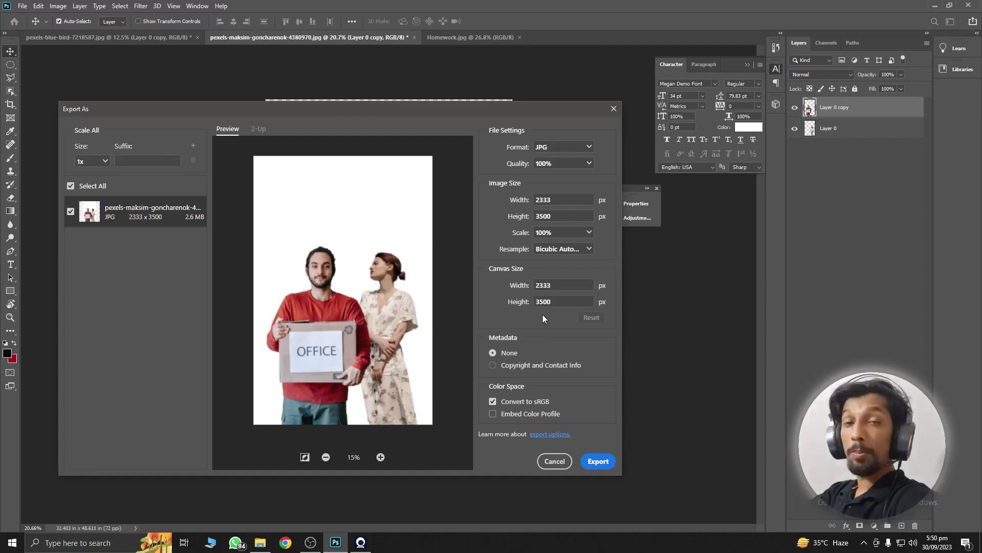
pyautogui.click(595, 461)
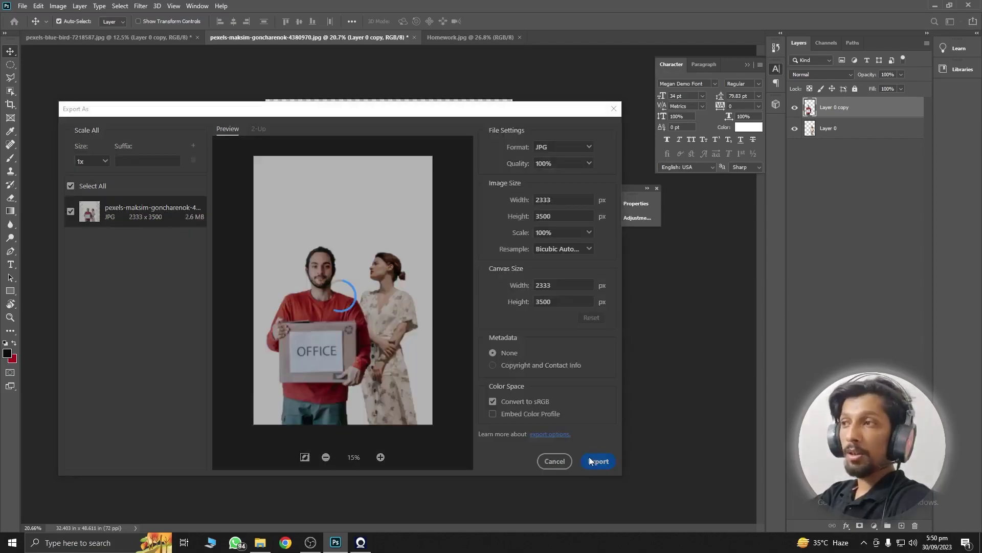
pyautogui.click(193, 399)
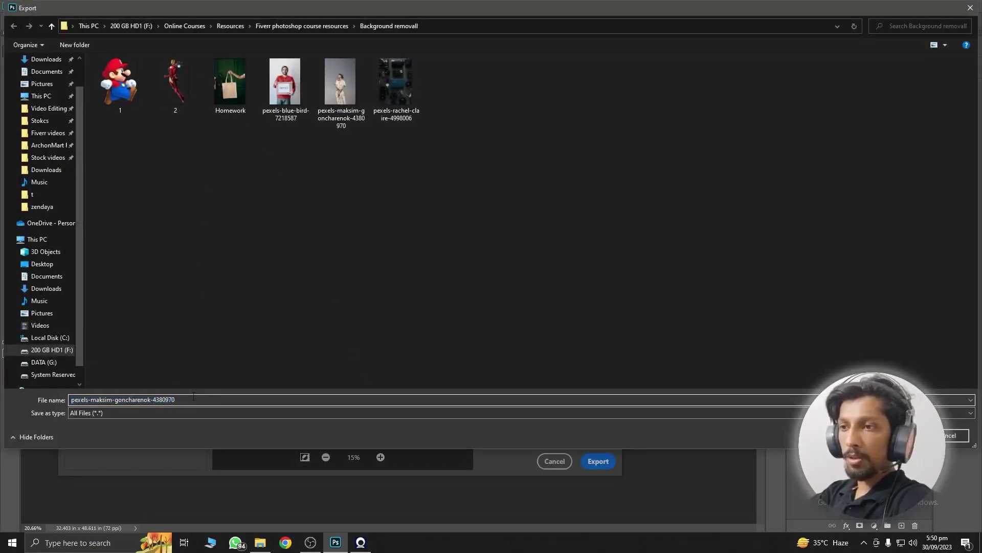
pyautogui.hotkey('ctrl', 'a')
pyautogui.write('j')
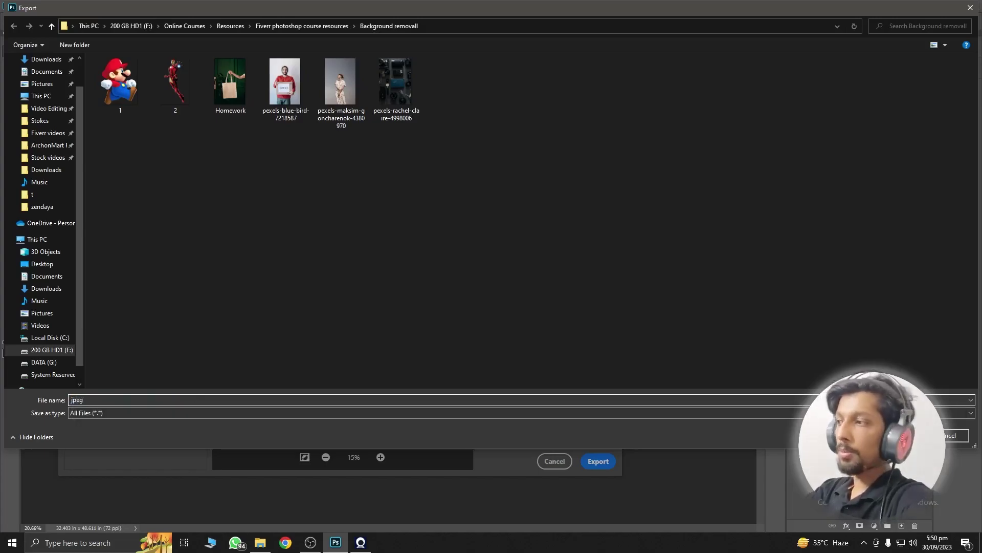
pyautogui.press('Return')
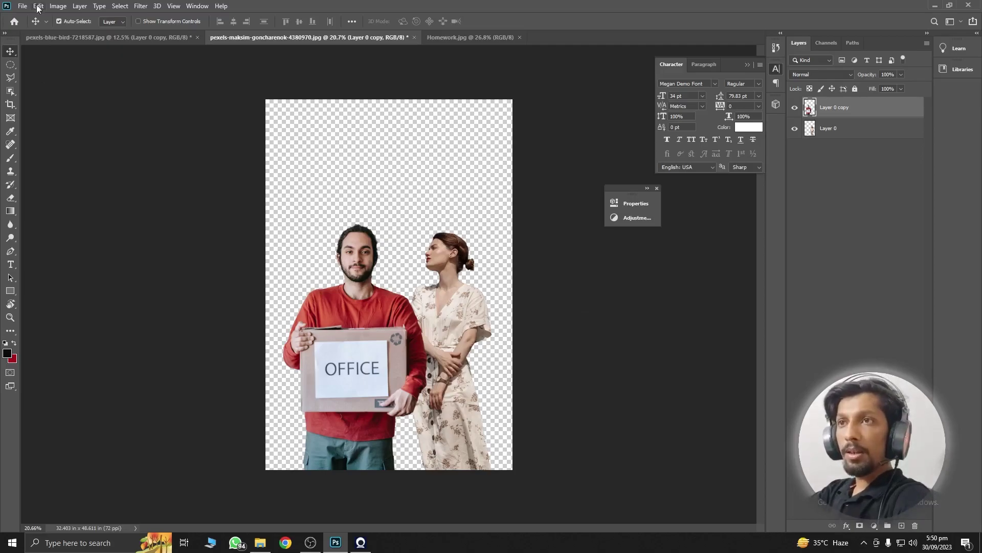
# - Place the exported jpeg image onto the Homework tote bag at about half size
pyautogui.click(463, 37)
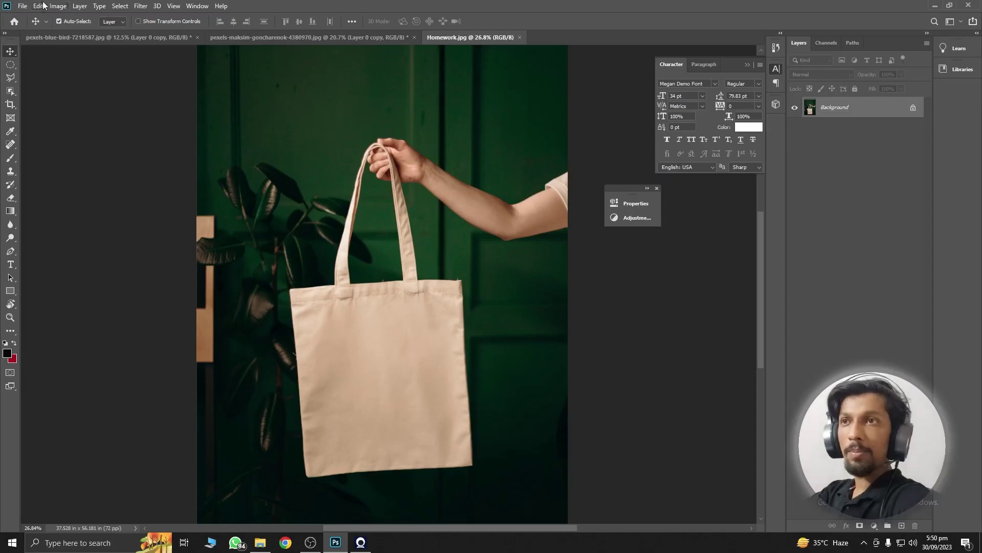
pyautogui.click(22, 6)
pyautogui.click(70, 208)
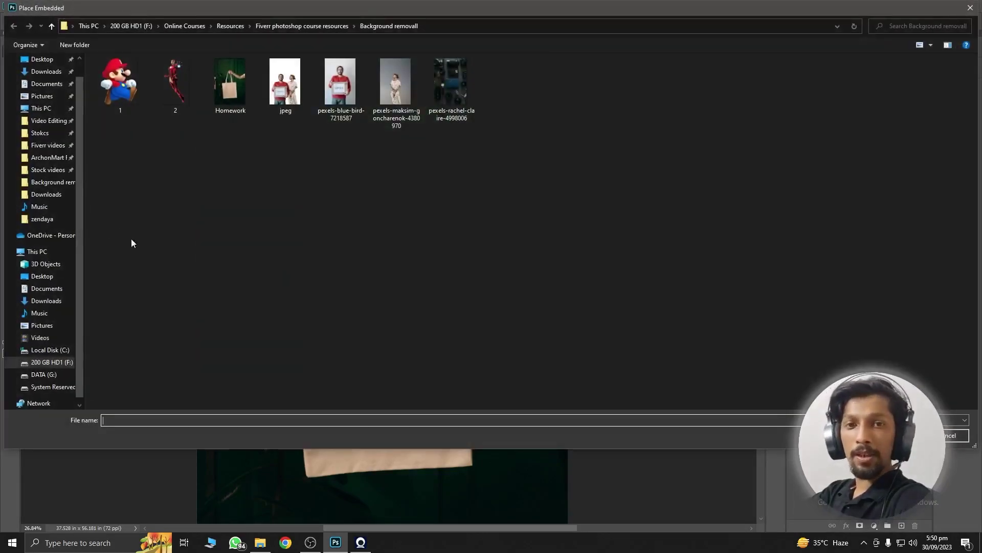
pyautogui.doubleClick(294, 94)
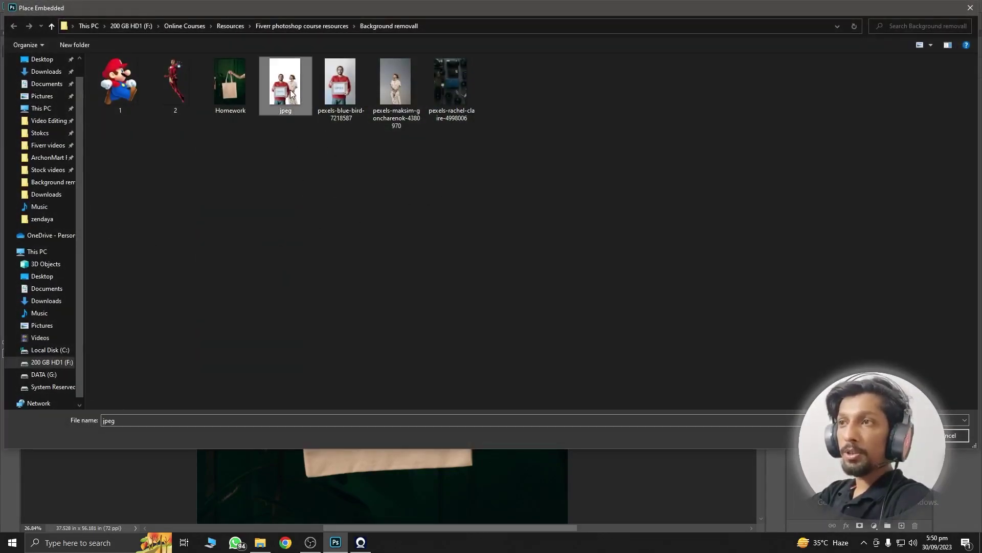
pyautogui.scroll(-3, 338, 259)
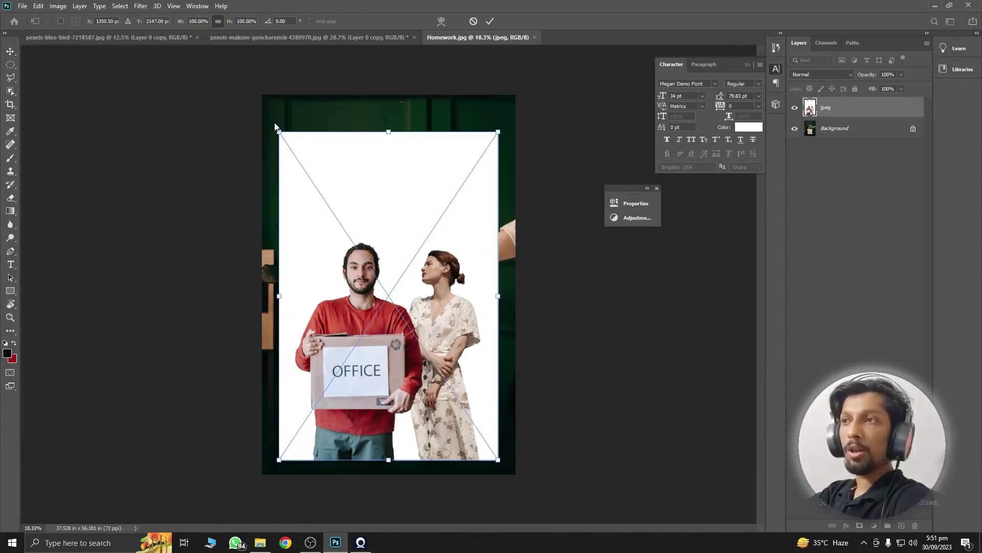
pyautogui.moveTo(278, 131); pyautogui.dragTo(394, 300)
pyautogui.moveTo(414, 362)
pyautogui.mouseDown()
pyautogui.moveTo(381, 357)
pyautogui.moveTo(357, 315)
pyautogui.mouseUp()
pyautogui.press('Return')
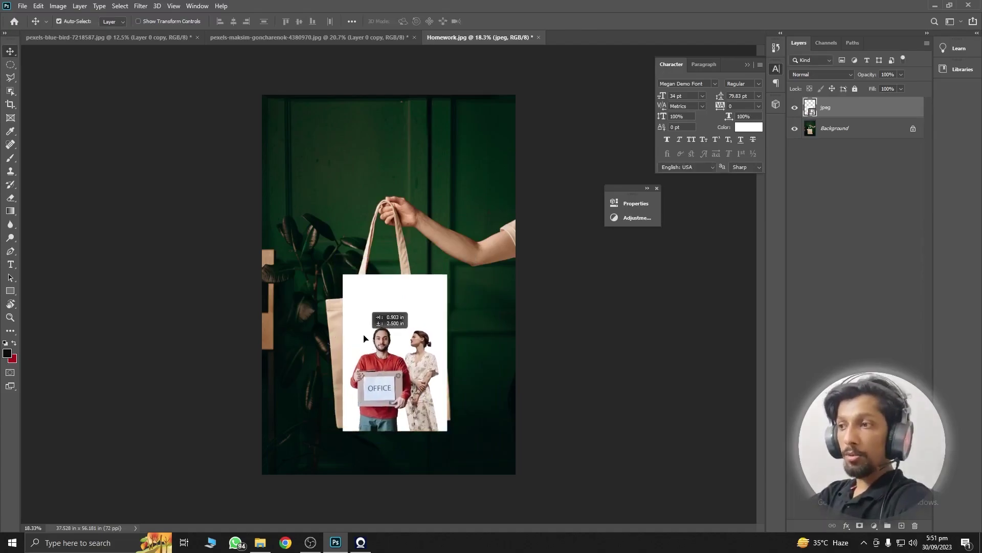
# - Rasterize the jpeg layer into an ordinary pixel layer
pyautogui.keyDown('alt'); pyautogui.scroll(3, 380, 279); pyautogui.keyUp('alt')
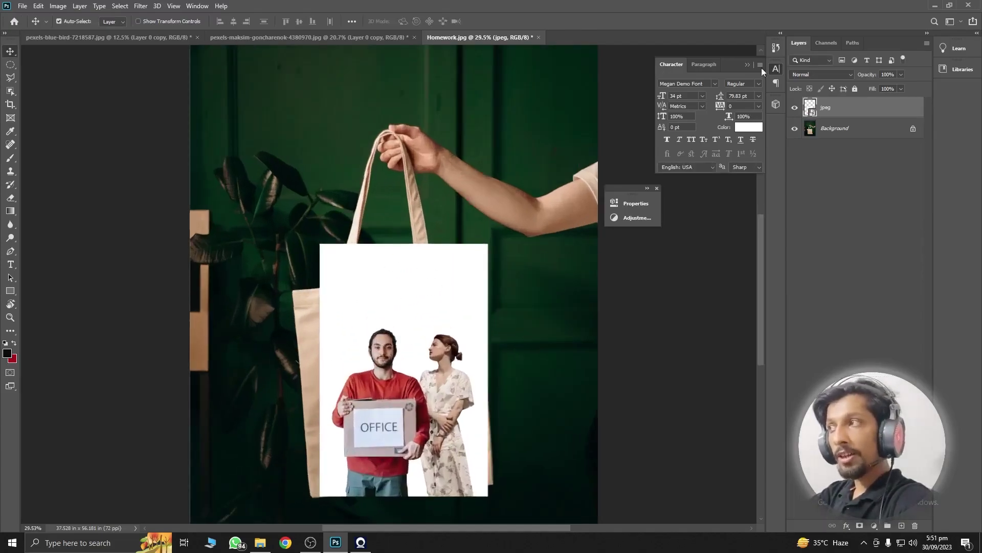
pyautogui.rightClick(829, 110)
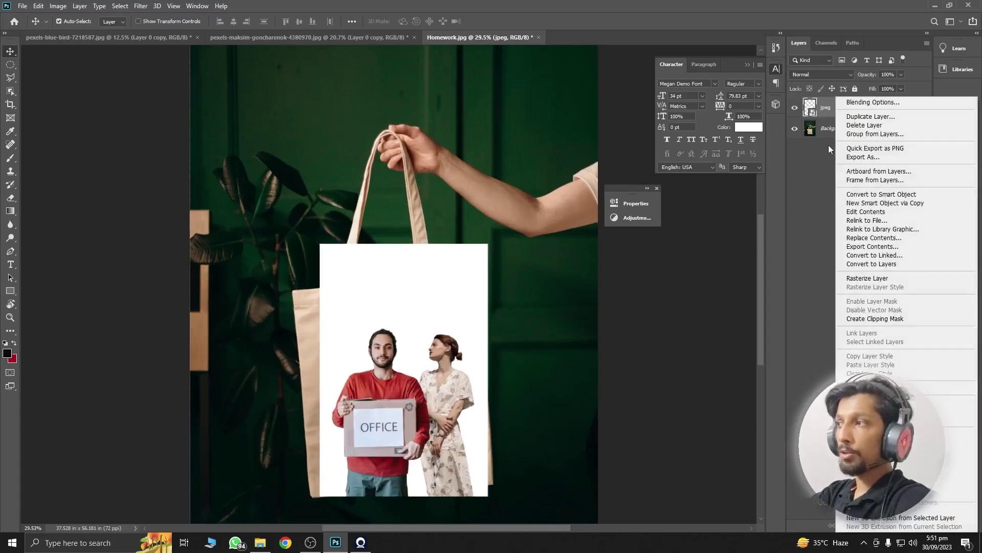
pyautogui.click(867, 278)
# - Remove the white rectangle behind the couple using the Magic Wand and Delete
pyautogui.rightClick(10, 90)
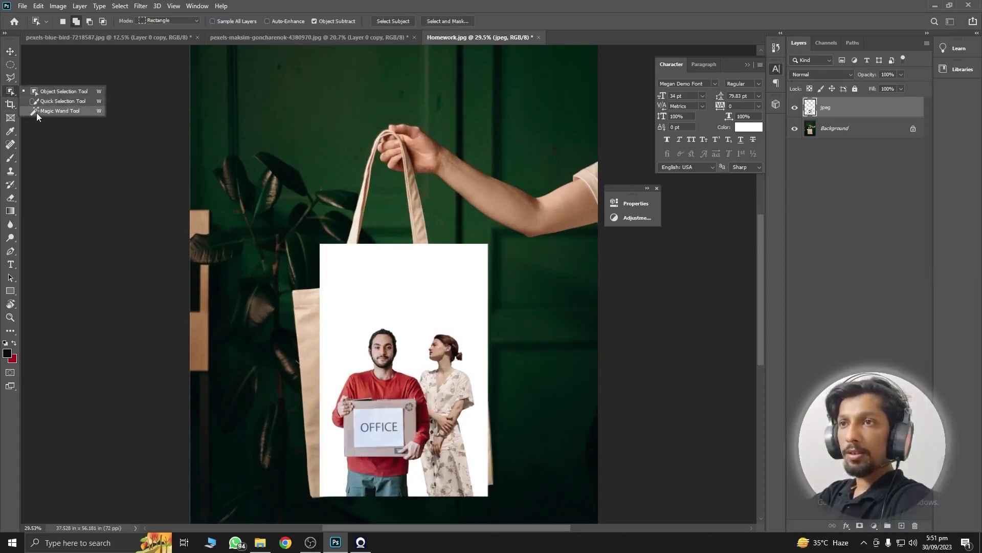
pyautogui.click(36, 112)
pyautogui.click(380, 306)
pyautogui.press('Delete')
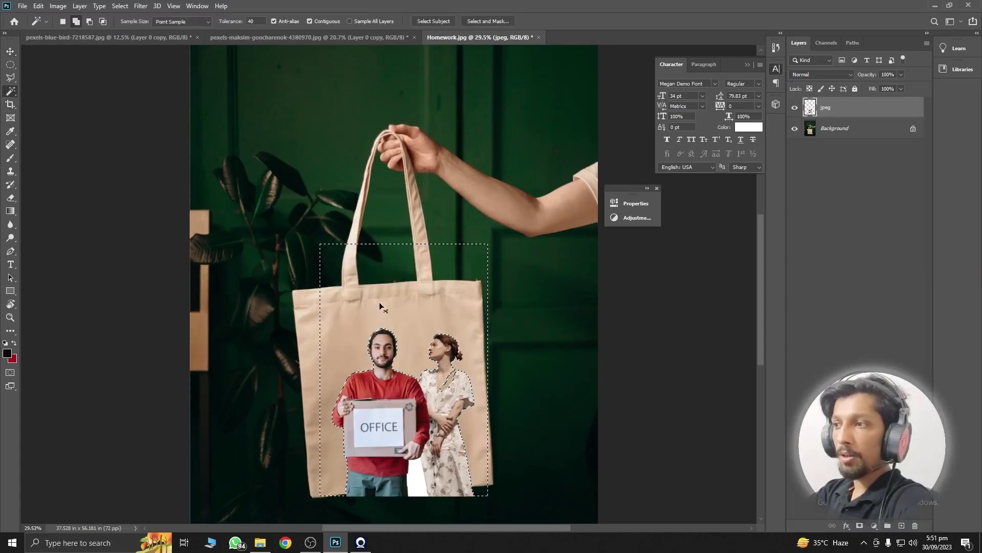
pyautogui.hotkey('ctrl', 'd')
# - Nudge the couple up and rotate it about -2.4° to match the bag
pyautogui.press('v')
pyautogui.moveTo(383, 341); pyautogui.dragTo(382, 333)
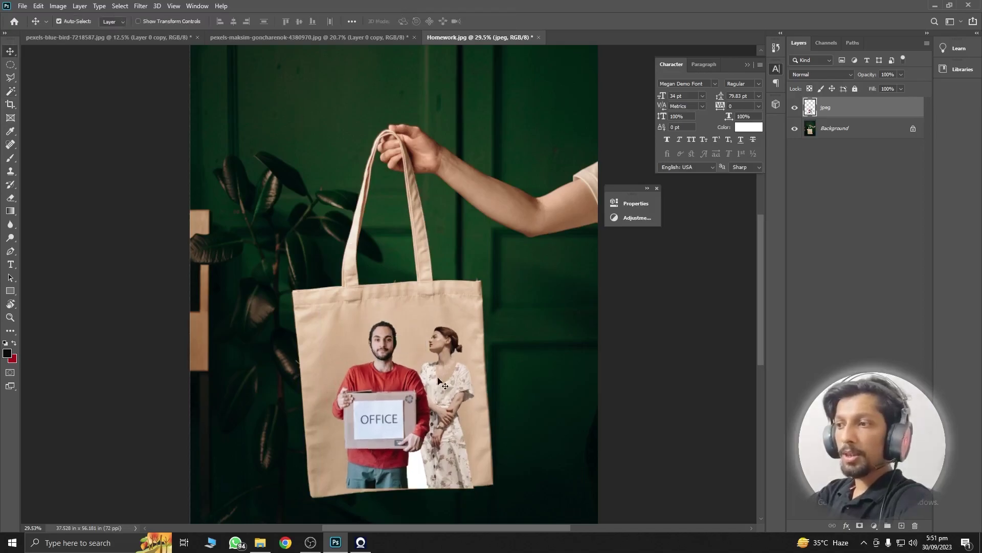
pyautogui.hotkey('ctrl', 't')
pyautogui.moveTo(520, 378); pyautogui.dragTo(487, 353)
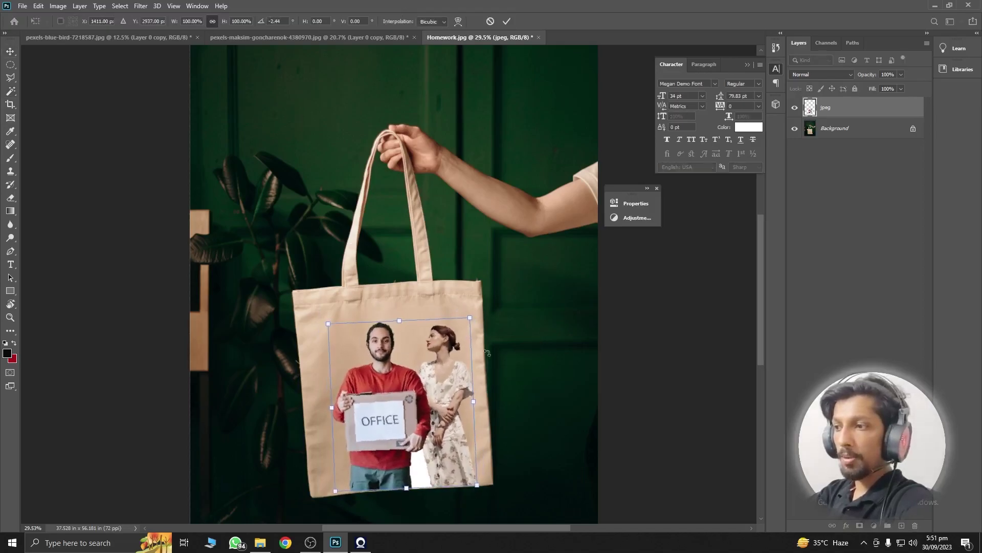
pyautogui.press('Return')
pyautogui.scroll(-1, 387, 392)
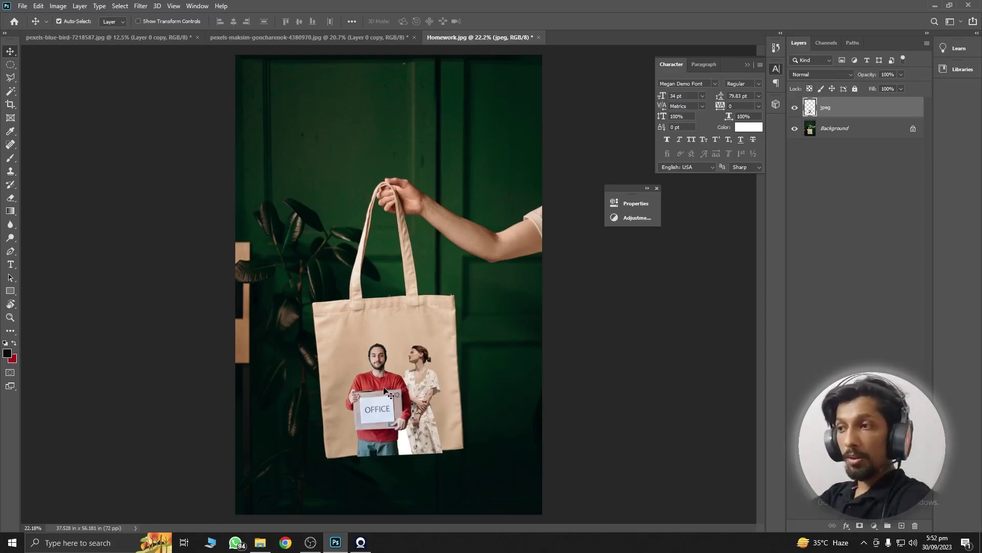
pyautogui.click(303, 41)
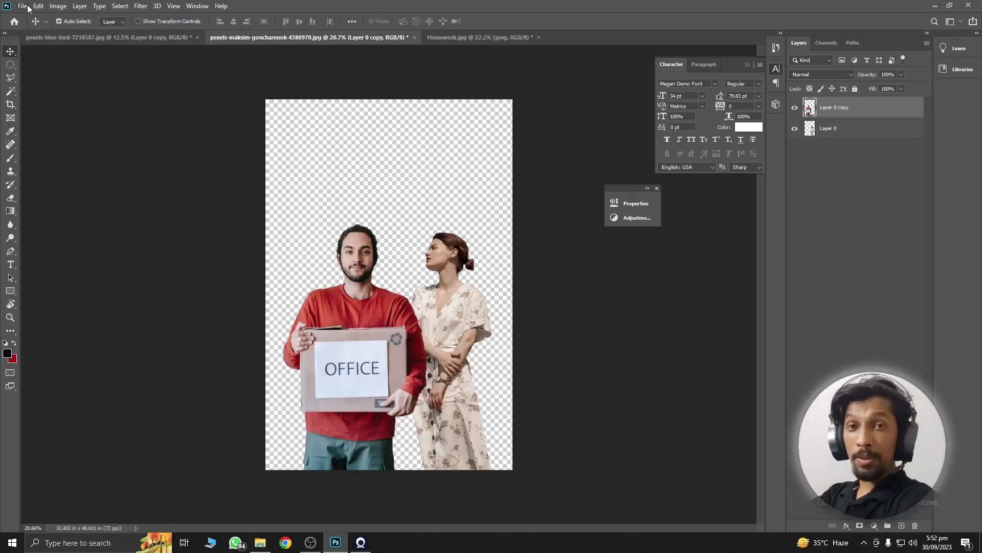
# - Export the transparent cut-out couple with Export As as a PNG named png
pyautogui.click(24, 6)
pyautogui.moveTo(34, 155)
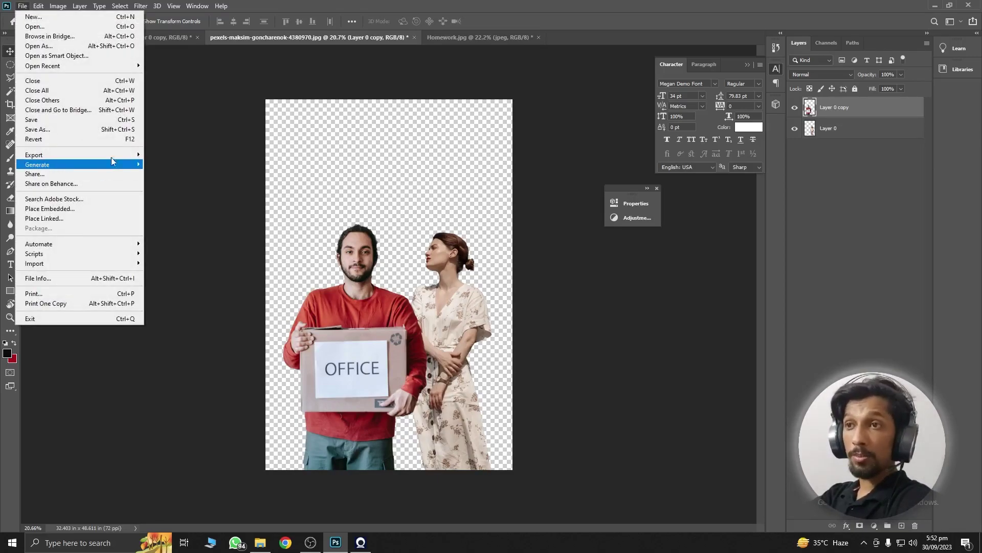
pyautogui.click(176, 164)
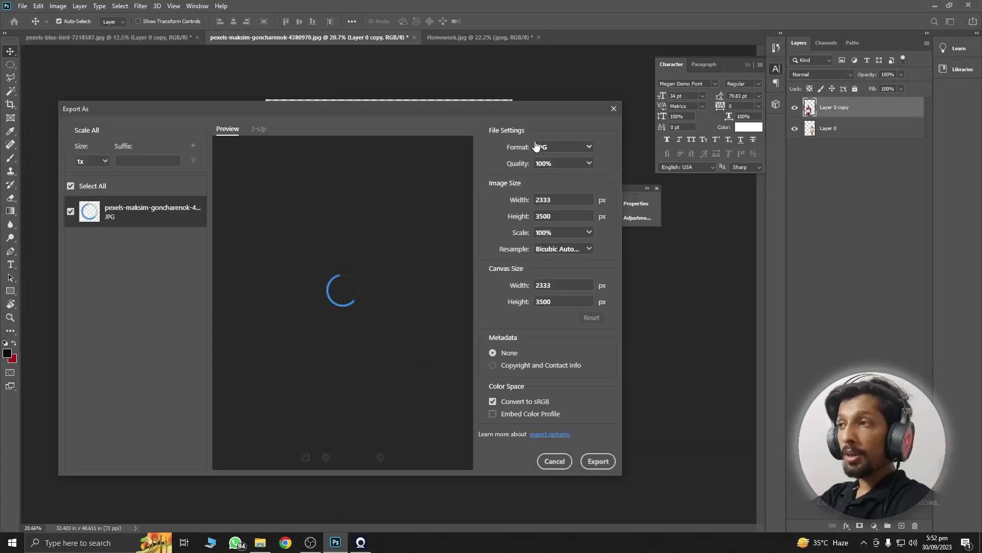
pyautogui.click(538, 147)
pyautogui.click(545, 166)
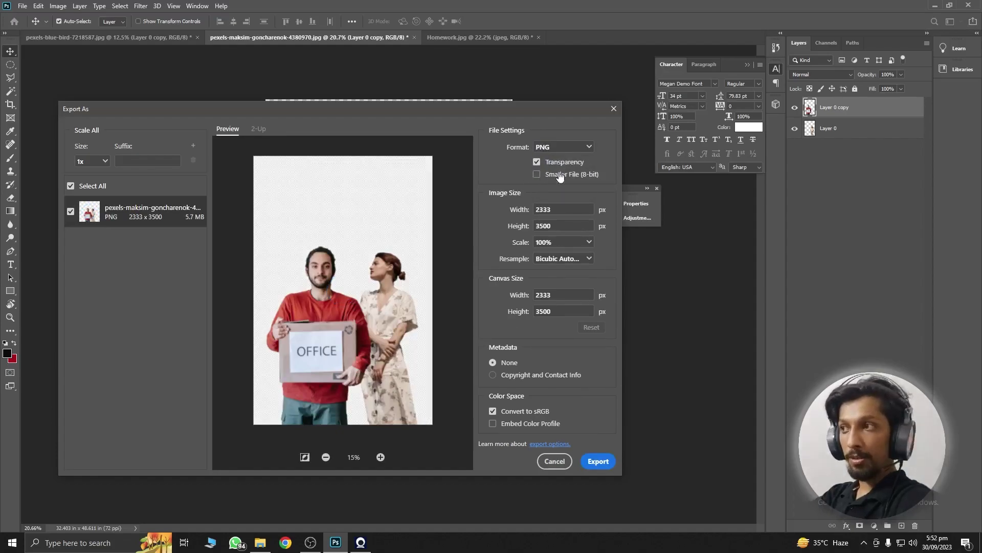
pyautogui.click(587, 459)
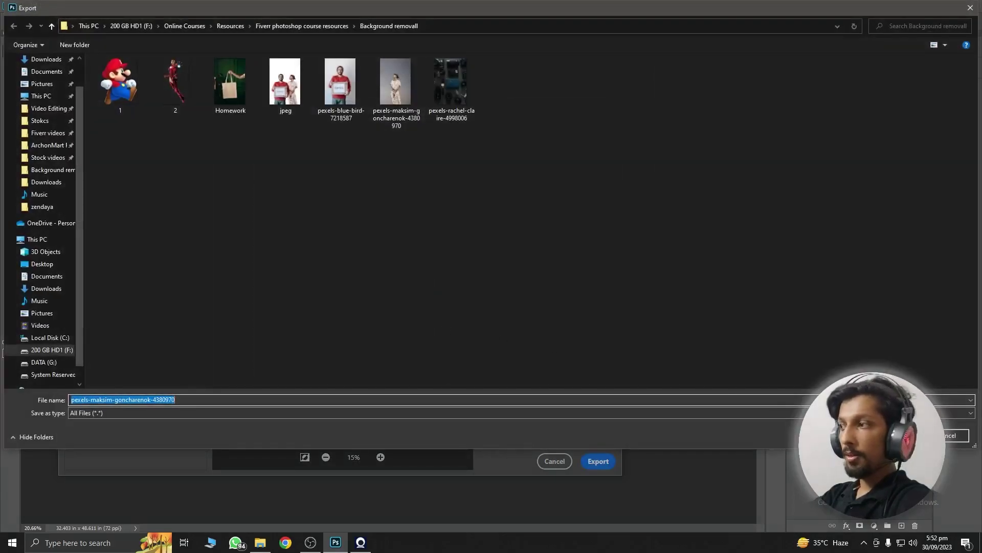
pyautogui.write('png')
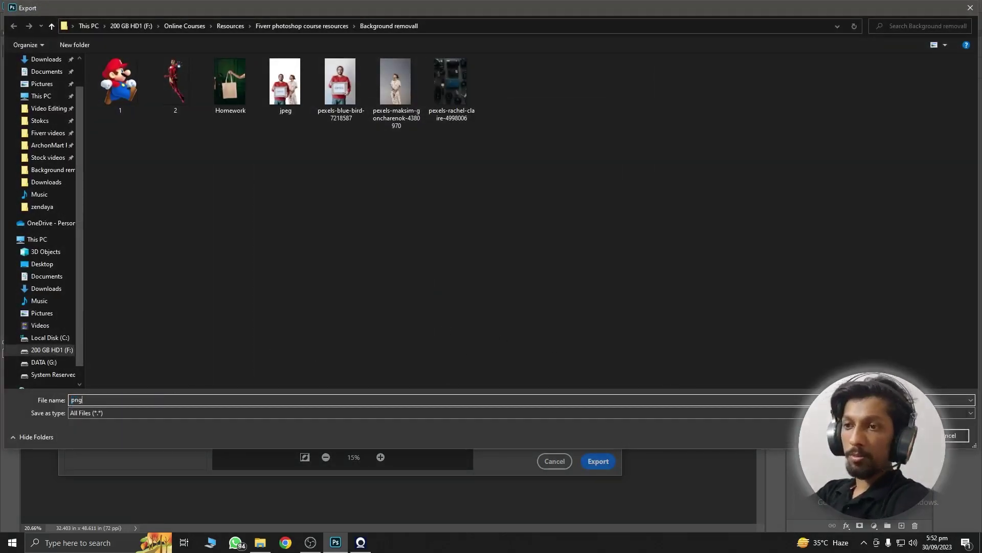
pyautogui.press('Return')
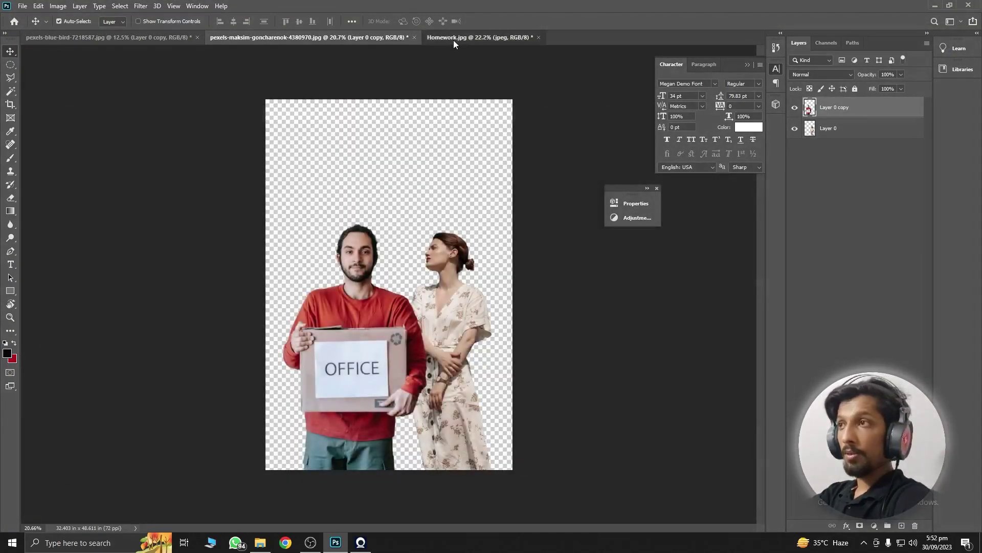
pyautogui.click(453, 41)
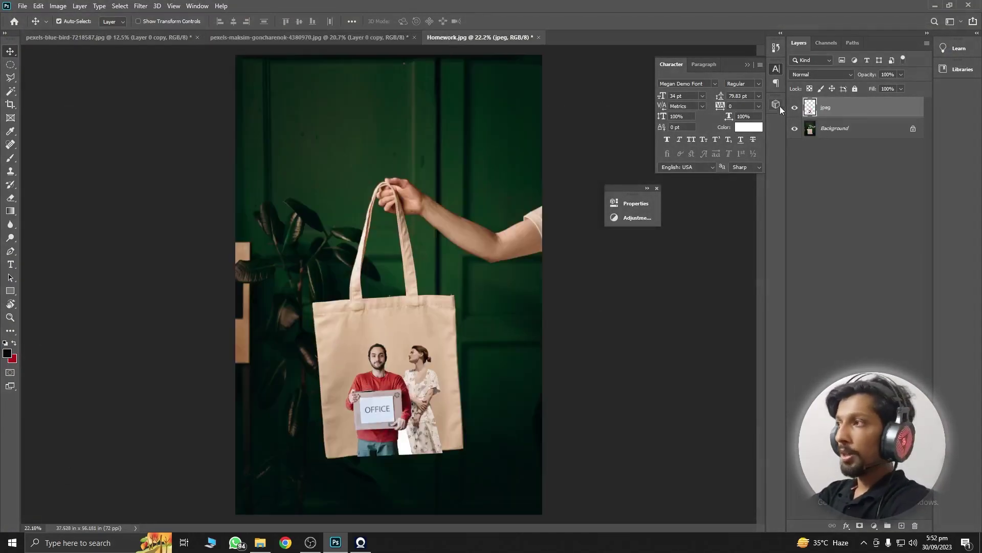
# - Delete the jpeg couple layer and place the exported png couple as an embedded image
pyautogui.press('Delete')
pyautogui.click(23, 5)
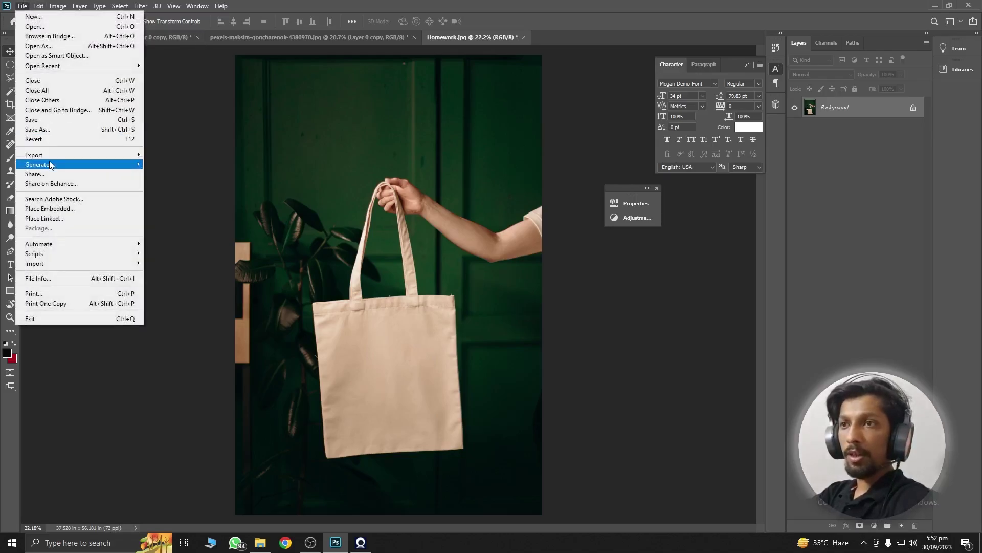
pyautogui.click(47, 209)
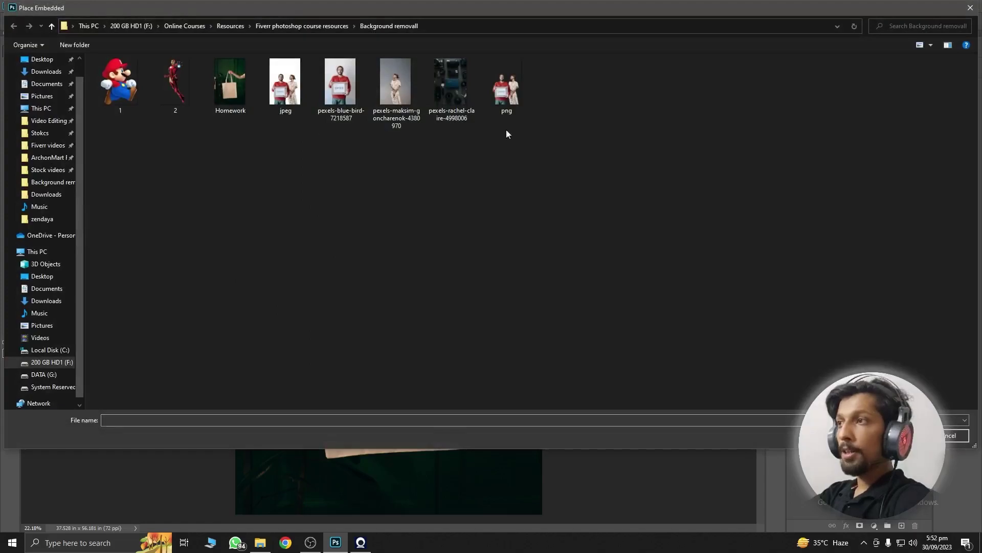
pyautogui.doubleClick(510, 105)
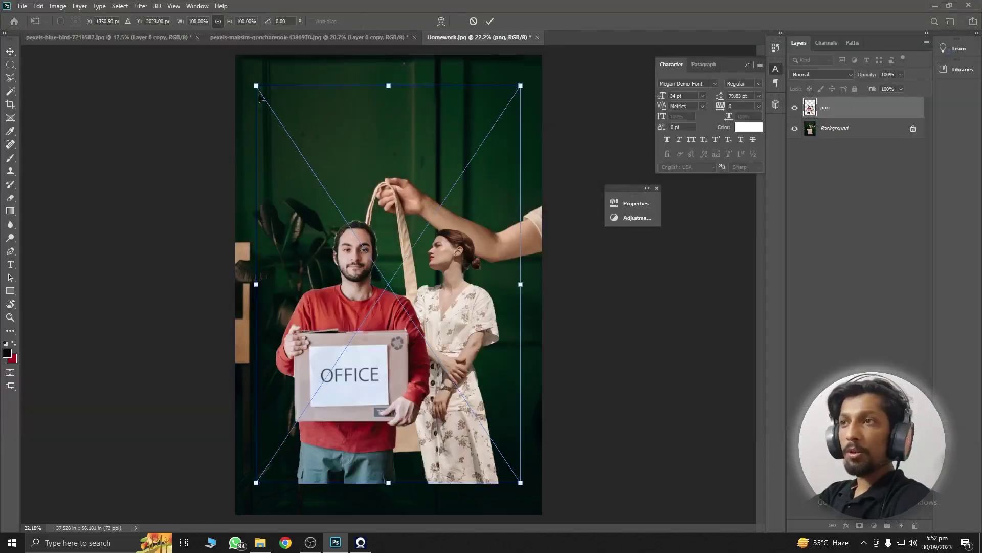
# - Scale the png couple down, move it onto the lower bag and tilt it about -5°
pyautogui.moveTo(259, 97); pyautogui.dragTo(449, 383)
pyautogui.moveTo(482, 419); pyautogui.dragTo(397, 391)
pyautogui.moveTo(493, 388); pyautogui.dragTo(474, 400)
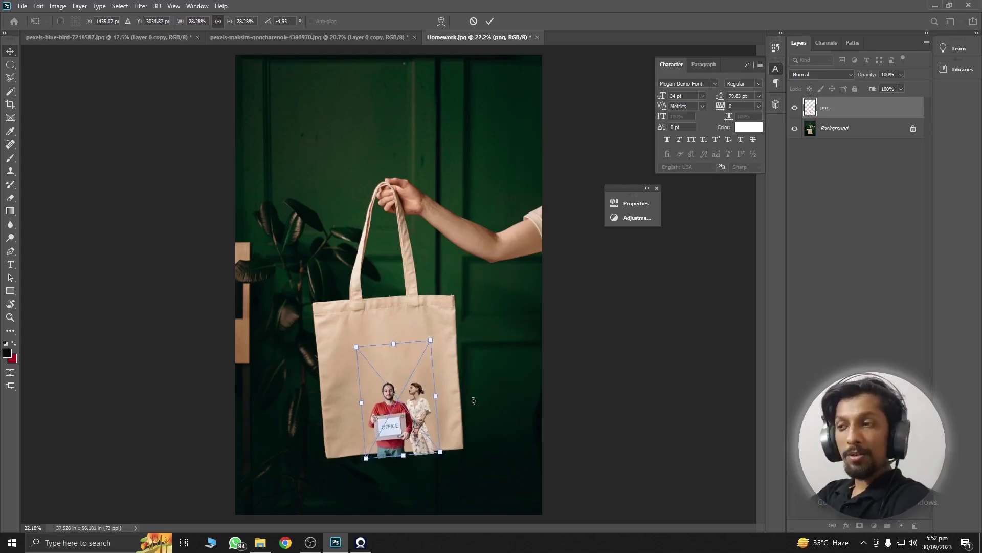
pyautogui.press('Return')
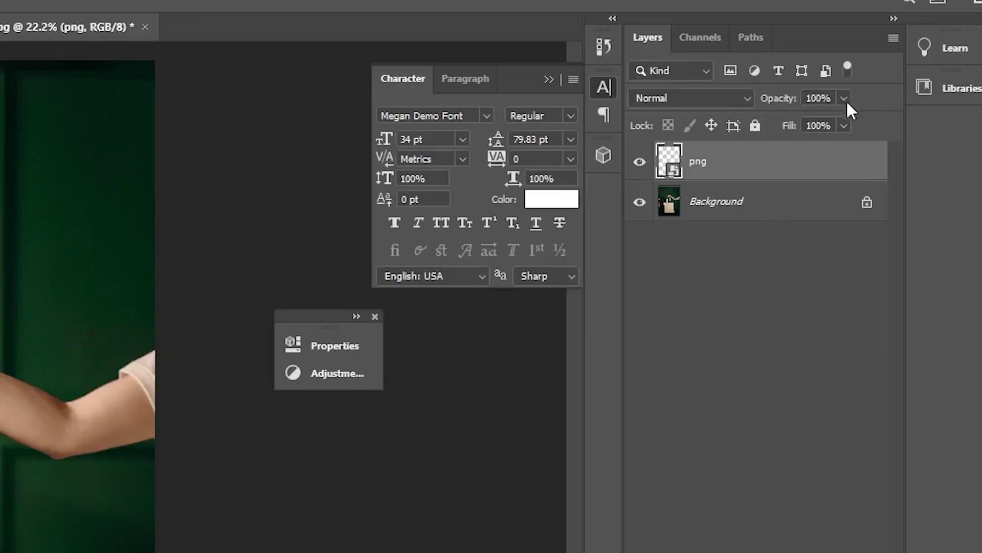
# - Drag the png couple layer's Opacity down to 86%
pyautogui.click(844, 98)
pyautogui.moveTo(848, 118); pyautogui.dragTo(821, 118)
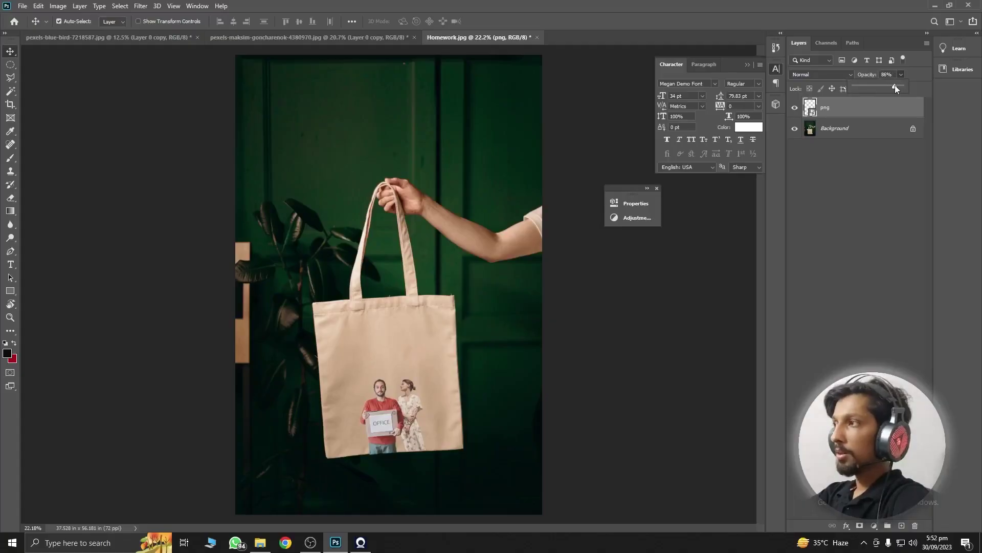
pyautogui.scroll(-1, 456, 377)
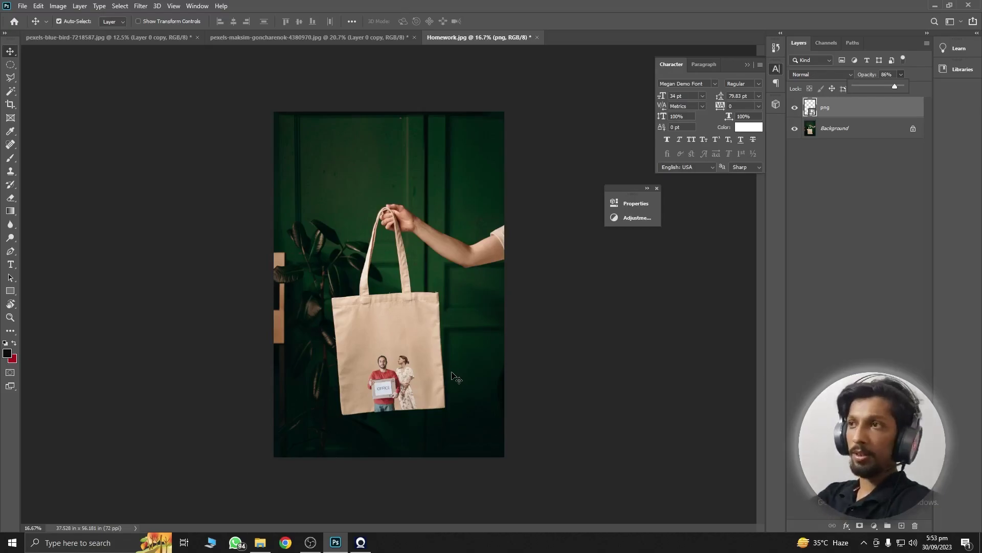
# - Return to the Homework tote bag document and delete the png couple layer
pyautogui.click(291, 39)
pyautogui.click(112, 37)
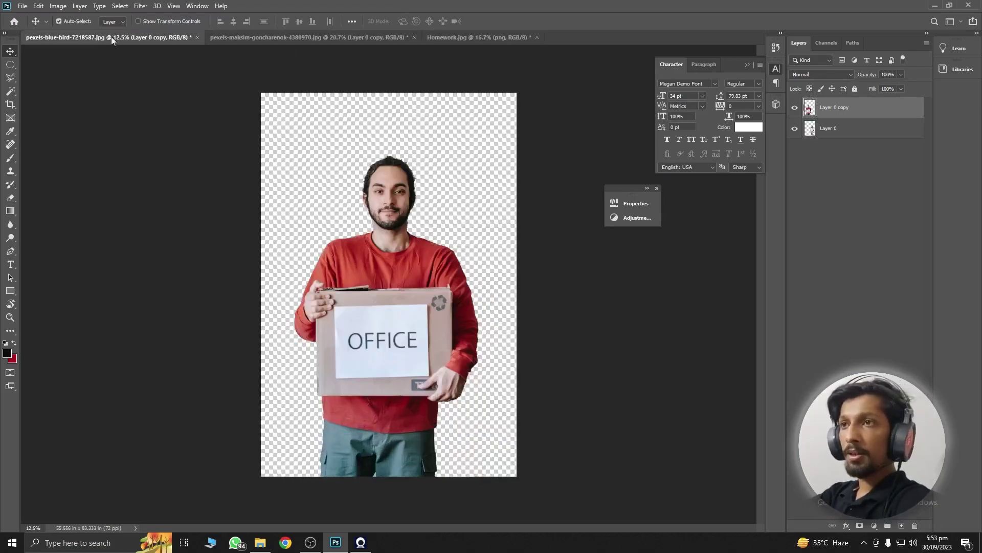
pyautogui.click(463, 38)
pyautogui.scroll(1, 409, 365)
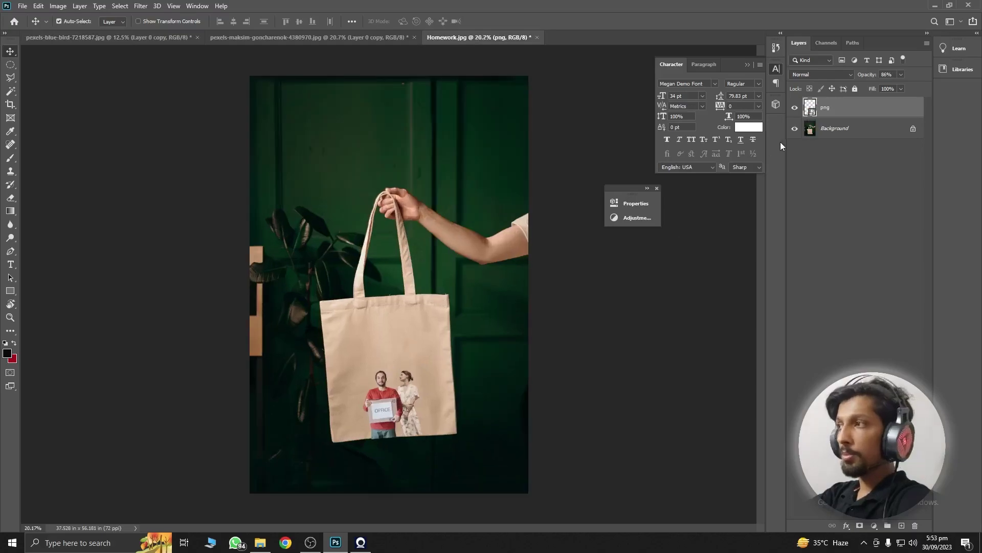
pyautogui.press('Delete')
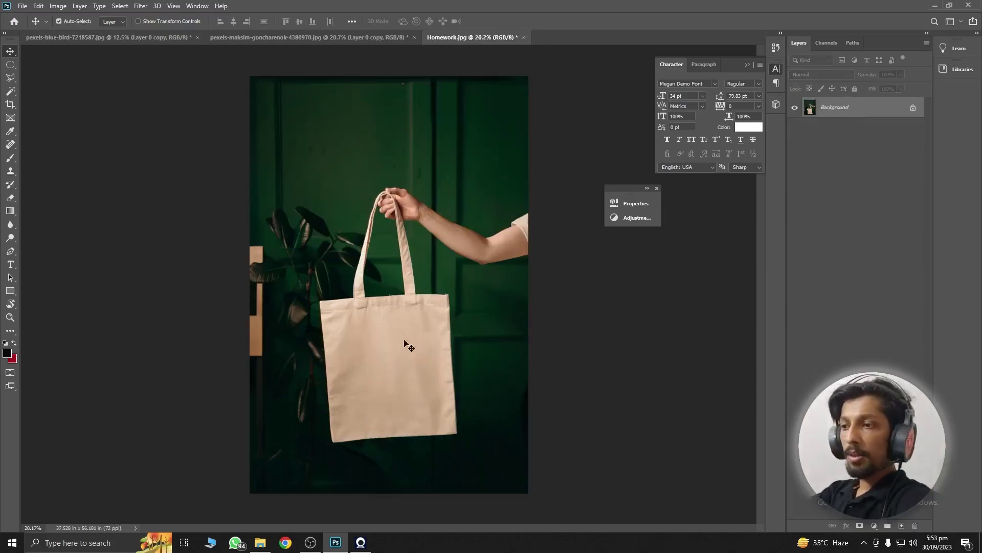
# - In Place Embedded, pick the Mario image '1', checking its properties confirm a PNG
pyautogui.click(23, 5)
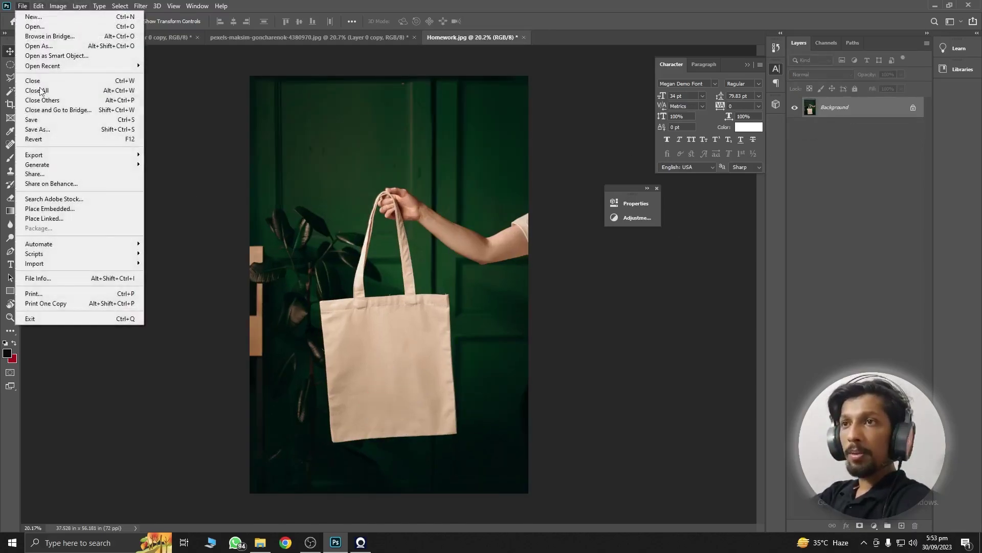
pyautogui.click(41, 209)
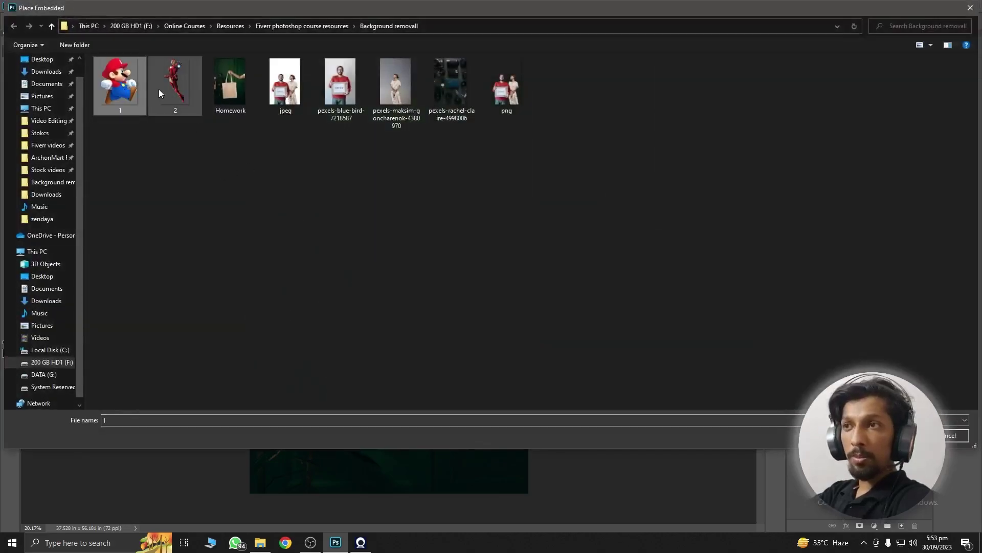
pyautogui.click(159, 93)
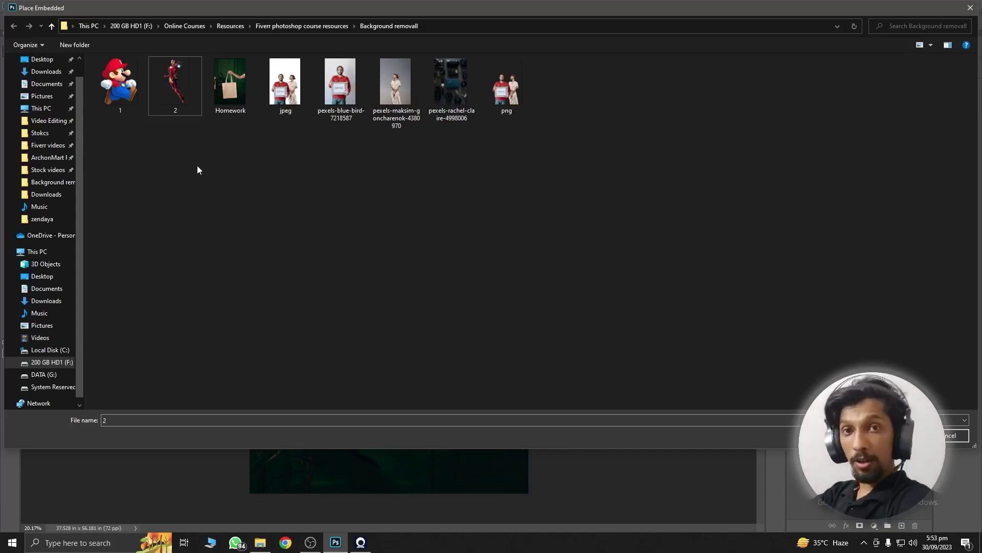
pyautogui.rightClick(134, 84)
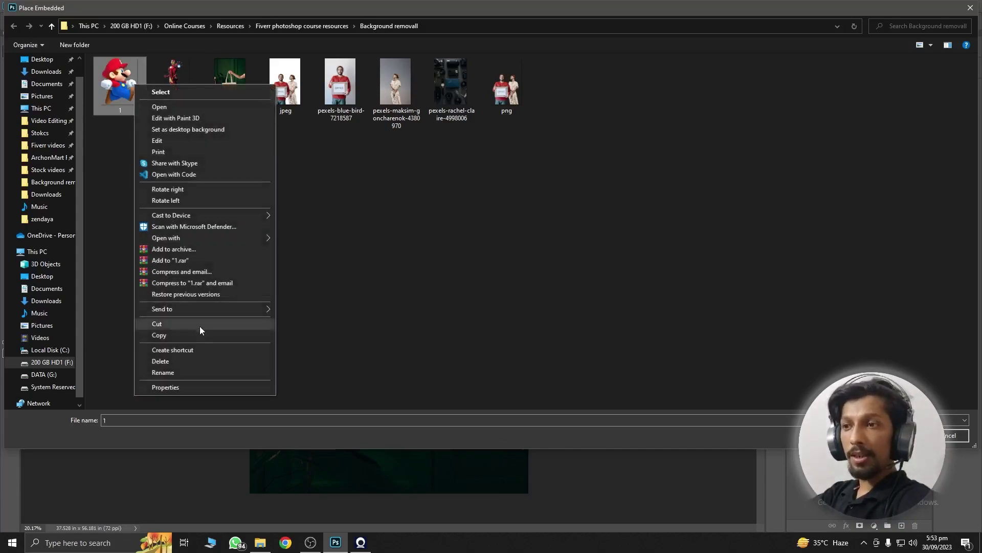
pyautogui.click(200, 386)
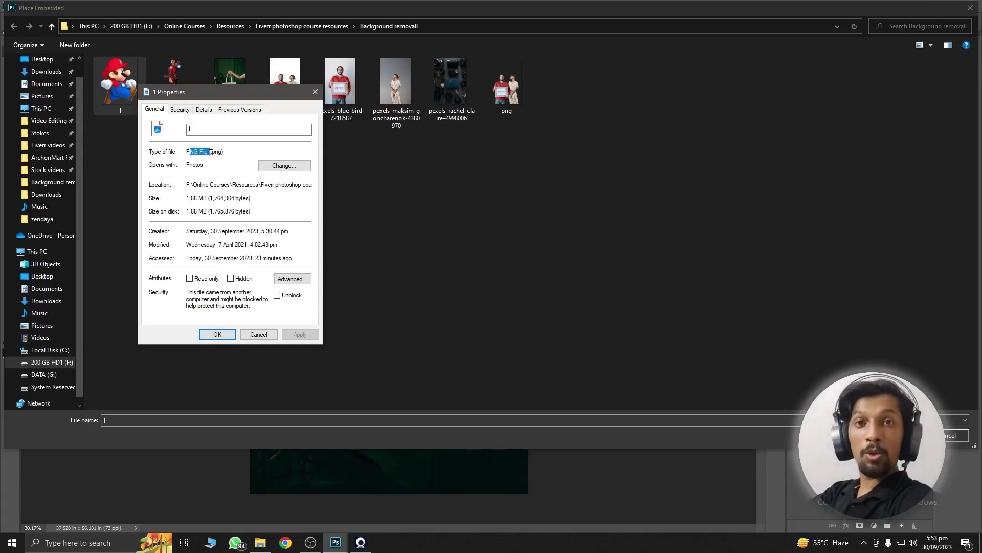
pyautogui.click(341, 81)
pyautogui.click(112, 88)
# - Place the Mario image and move it down onto the tote bag
pyautogui.doubleClick(118, 88)
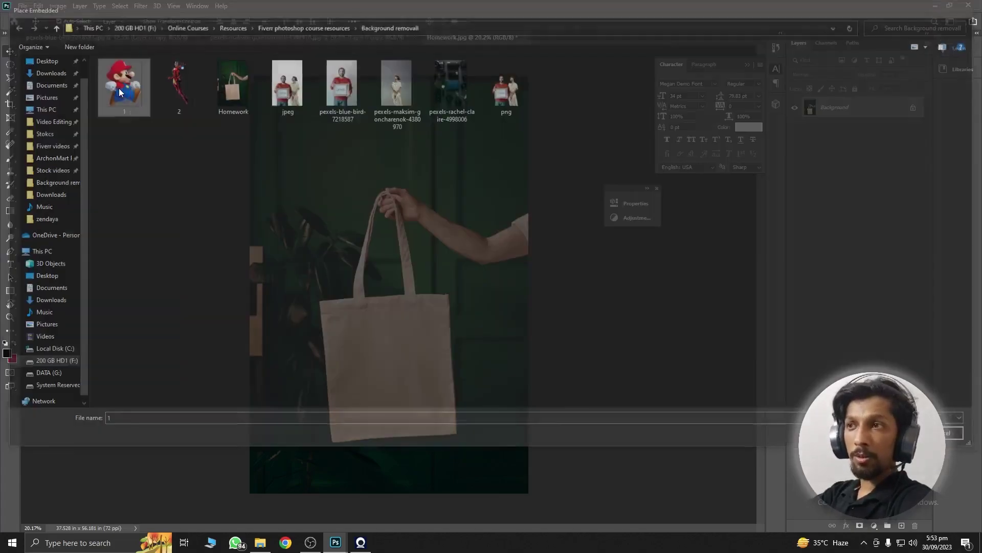
pyautogui.moveTo(389, 286)
pyautogui.mouseDown()
pyautogui.moveTo(404, 344)
pyautogui.moveTo(439, 351)
pyautogui.moveTo(415, 333)
pyautogui.moveTo(389, 368)
pyautogui.mouseUp()
pyautogui.press('Return')
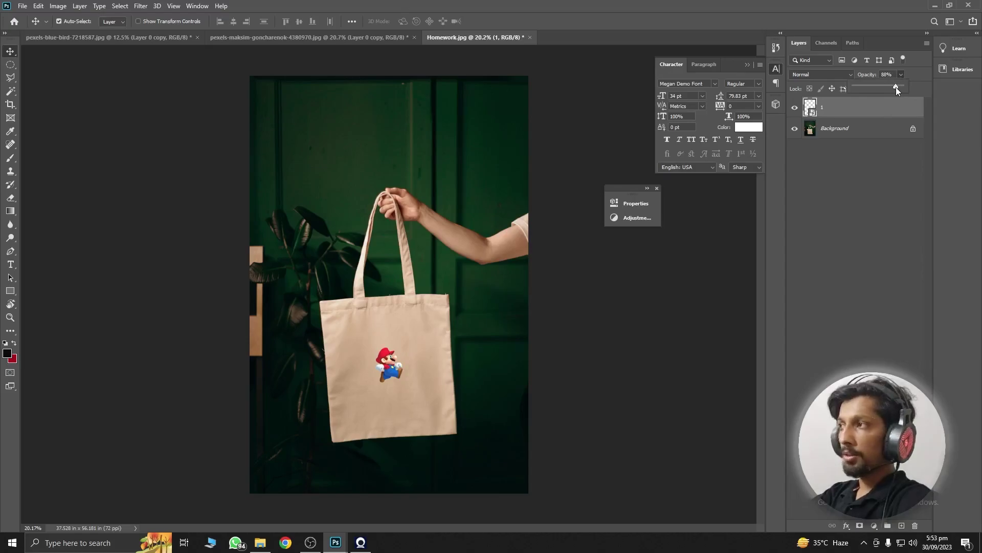
pyautogui.scroll(2, 404, 367)
# - Skew Mario slightly with Free Transform so it follows the bag
pyautogui.hotkey('ctrl', 't')
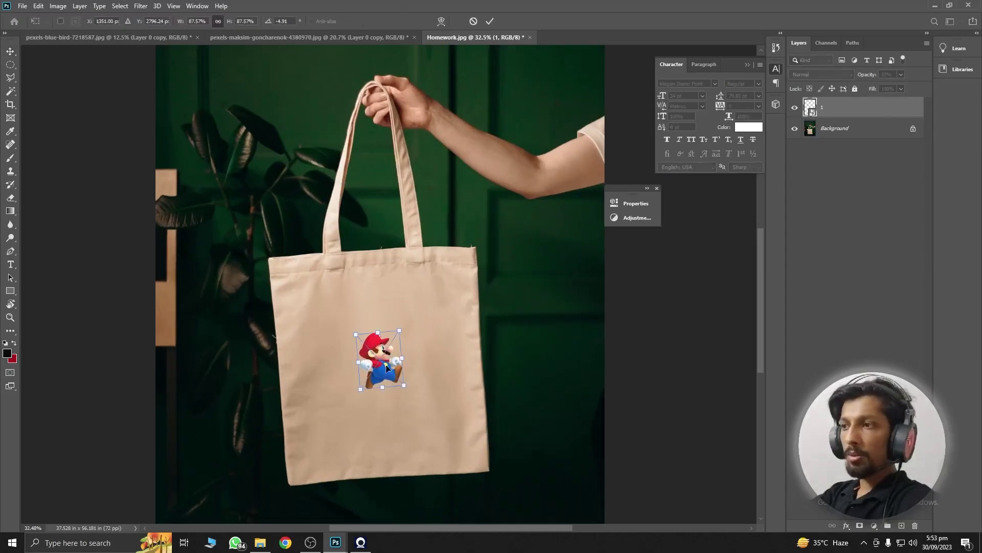
pyautogui.rightClick(395, 367)
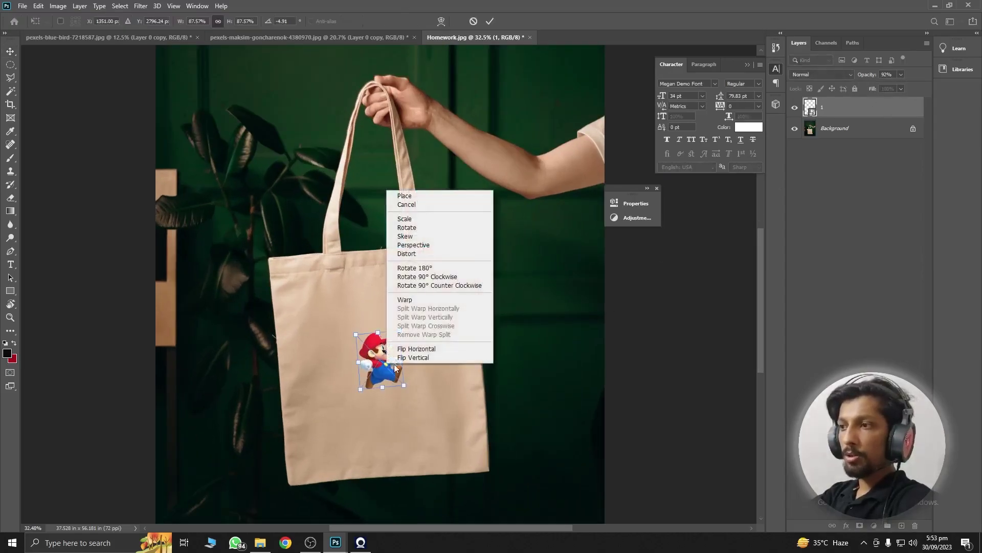
pyautogui.click(417, 236)
pyautogui.moveTo(381, 397); pyautogui.dragTo(385, 389)
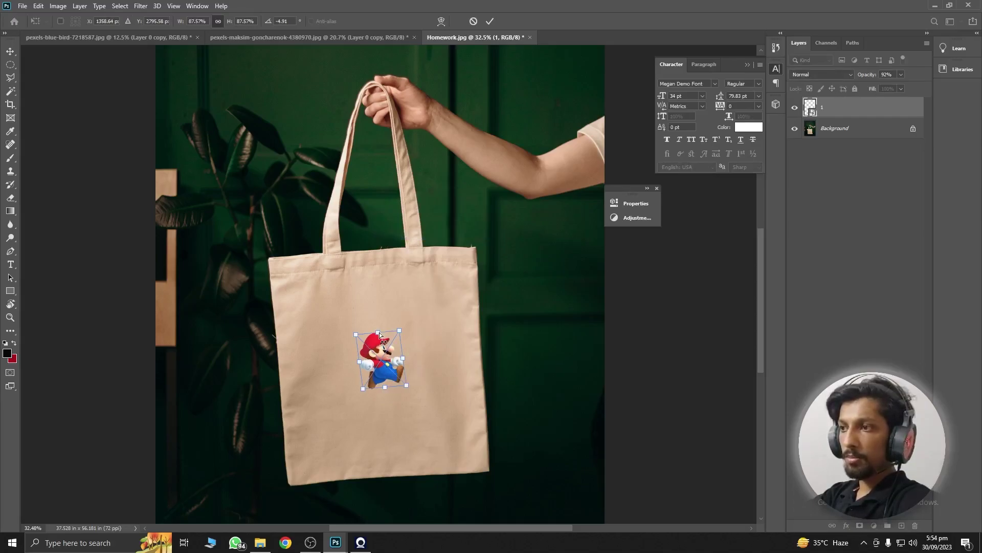
pyautogui.moveTo(379, 336); pyautogui.dragTo(386, 338)
pyautogui.press('Return')
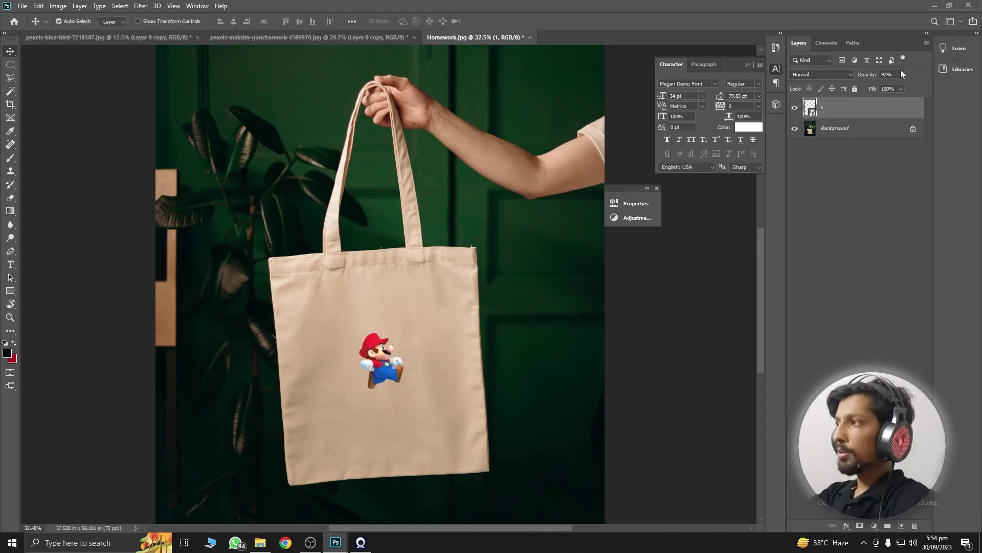
# - Reduce Mario's layer opacity, then switch to the image folder in File Explorer
pyautogui.moveTo(891, 87); pyautogui.dragTo(886, 88)
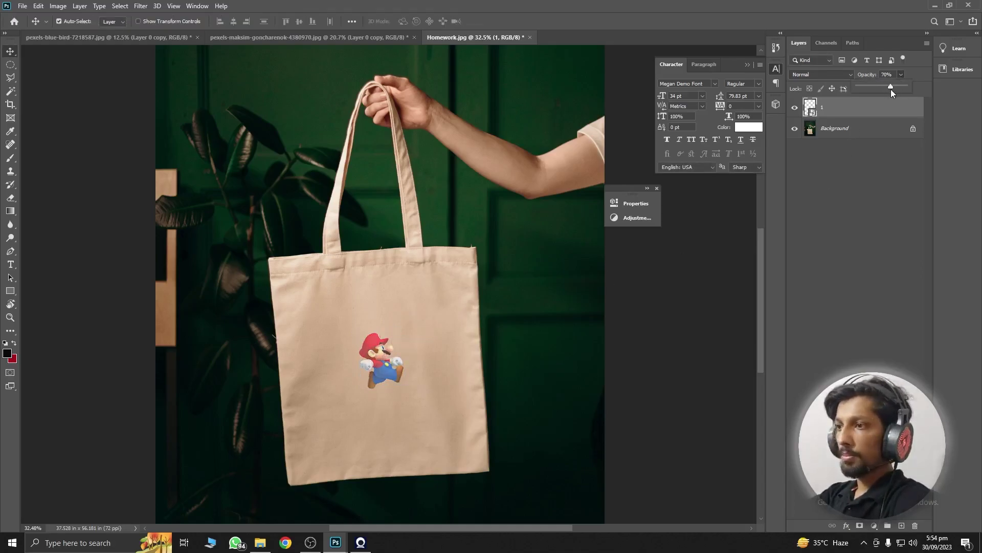
pyautogui.click(429, 290)
pyautogui.scroll(-2, 412, 311)
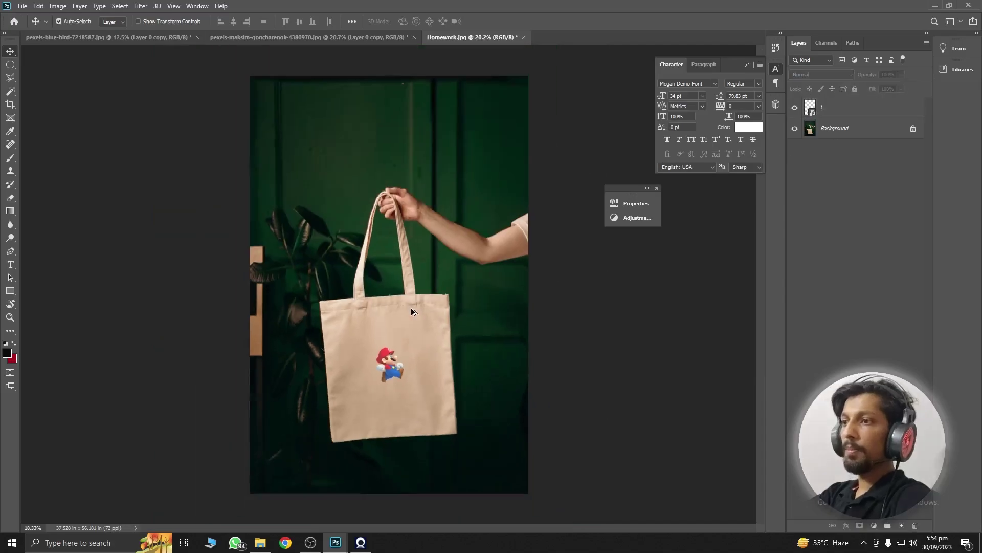
pyautogui.scroll(-1, 412, 311)
pyautogui.scroll(1, 407, 318)
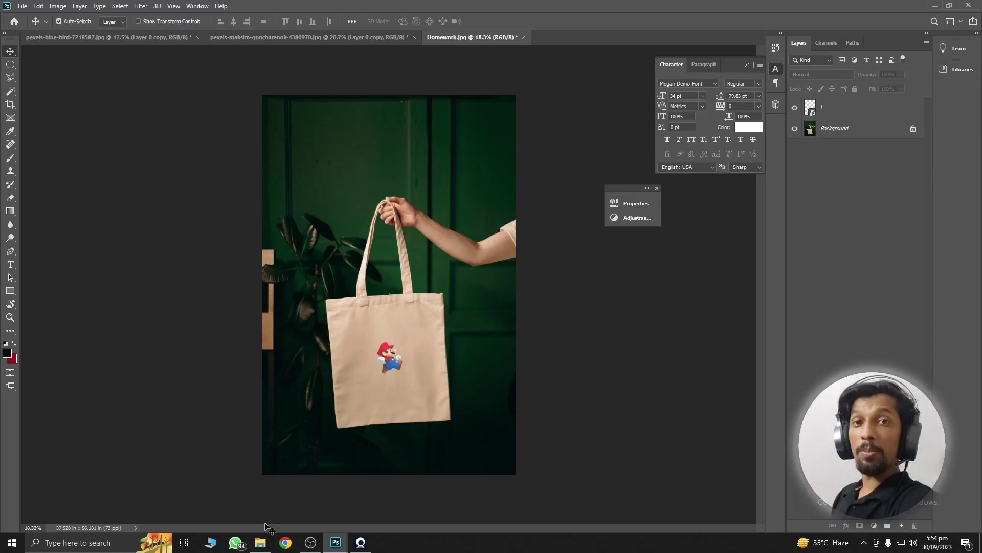
pyautogui.click(261, 542)
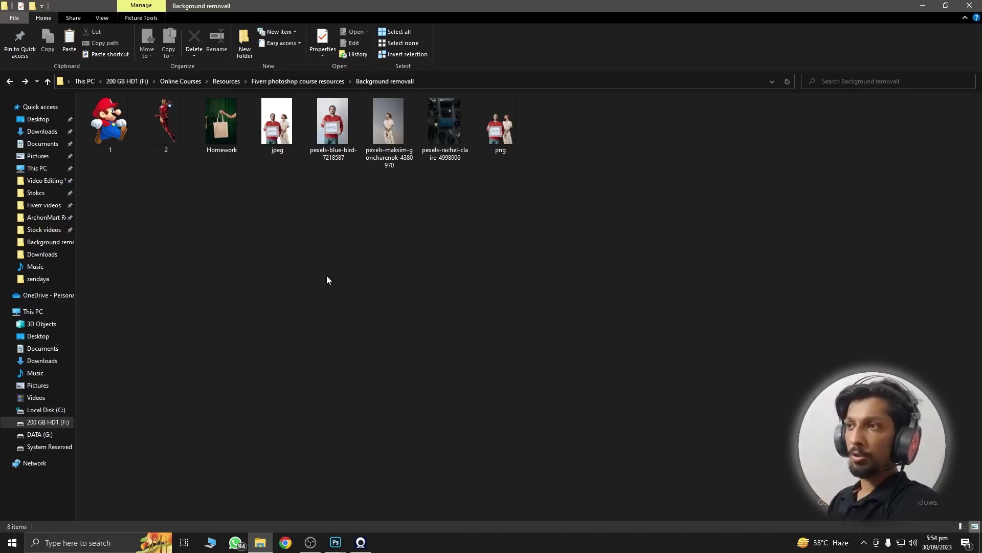
# - Drag pexels-rachel-claire-4998006 from Explorer into Photoshop as a new document
pyautogui.moveTo(446, 129)
pyautogui.mouseDown()
pyautogui.moveTo(451, 186)
pyautogui.moveTo(337, 476)
pyautogui.mouseUp()
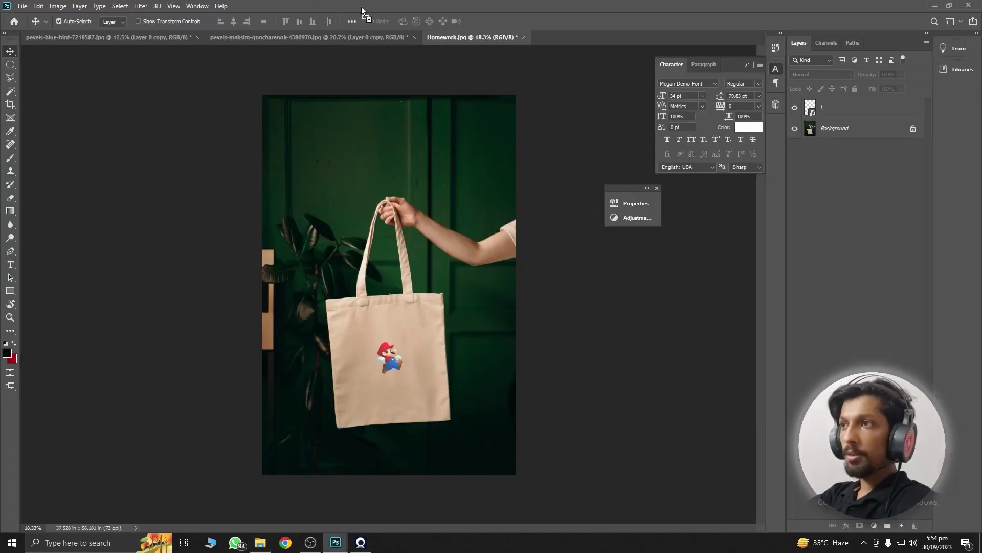
pyautogui.moveTo(337, 476); pyautogui.dragTo(544, 32)
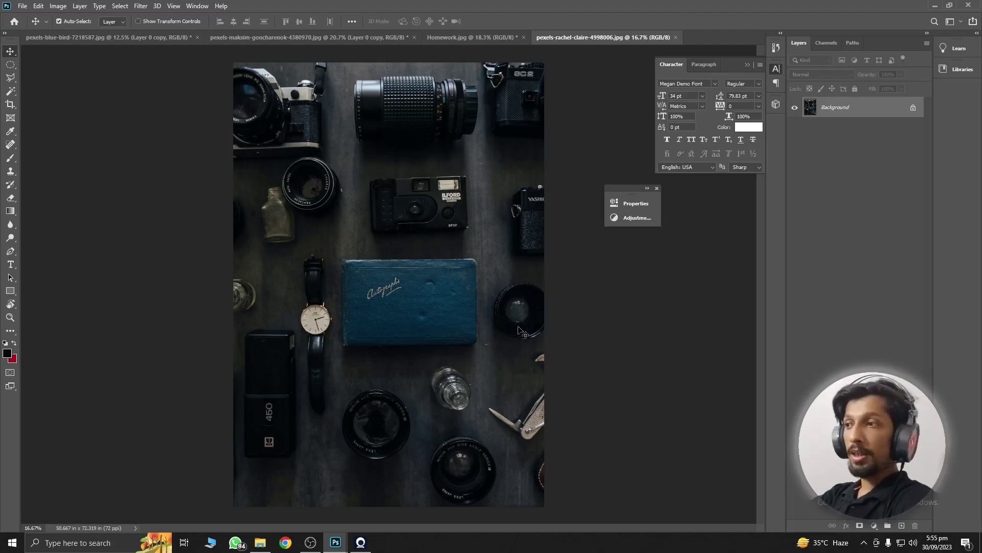
# - Unlock the Background layer into Layer 0 and choose the Polygonal Lasso Tool
pyautogui.click(914, 109)
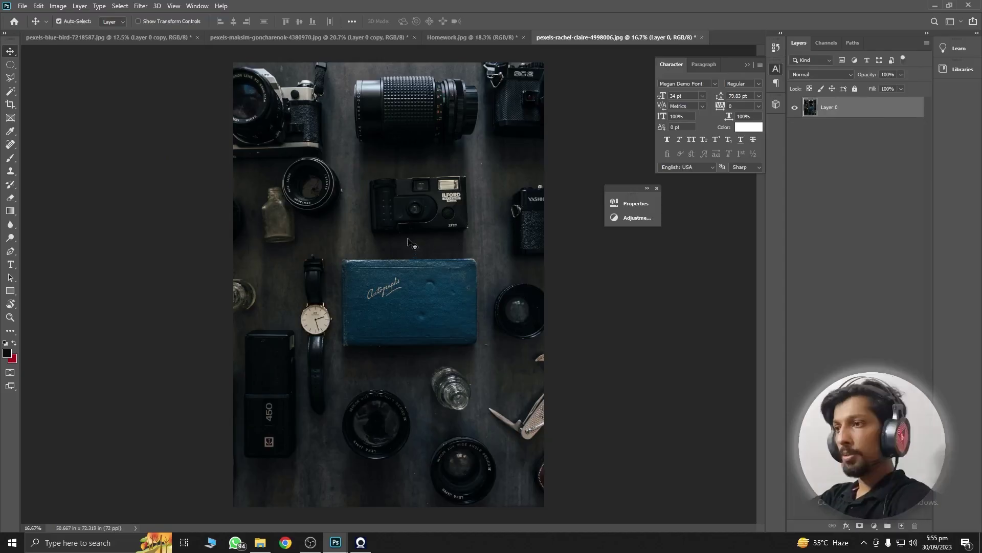
pyautogui.scroll(2, 514, 309)
pyautogui.scroll(1, 514, 309)
pyautogui.scroll(1, 416, 285)
pyautogui.scroll(1, 422, 233)
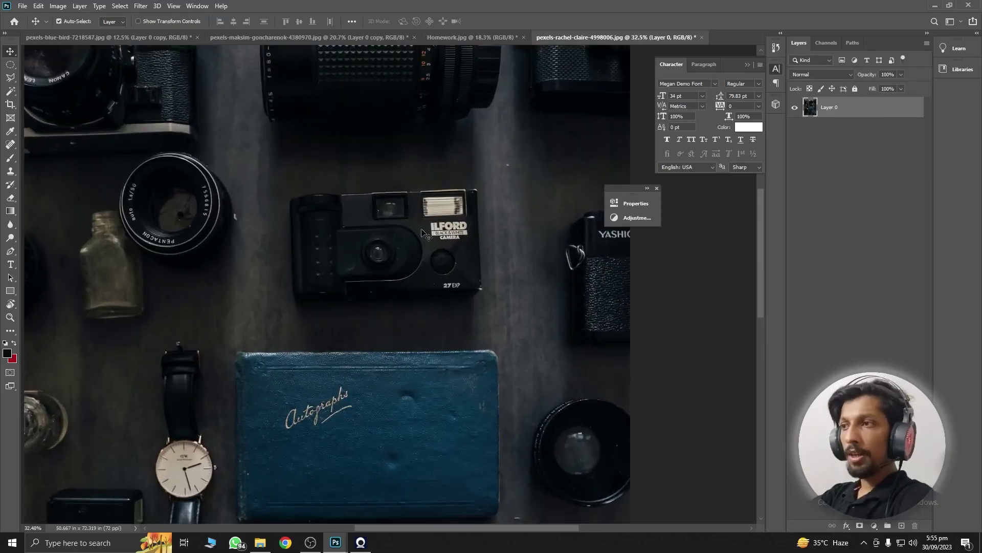
pyautogui.rightClick(10, 64)
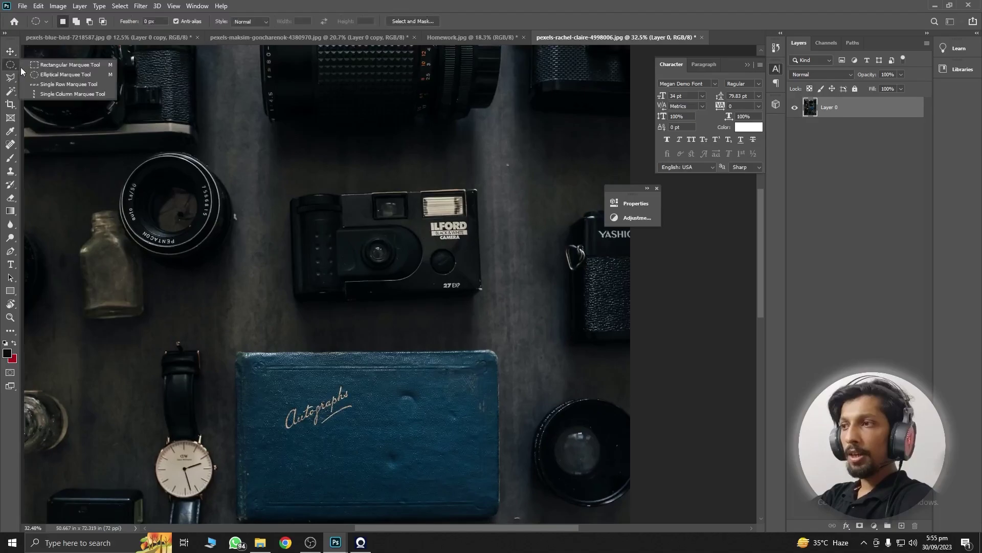
pyautogui.click(25, 83)
# - Trace a polygonal outline around the ILFORD disposable camera
pyautogui.click(290, 187)
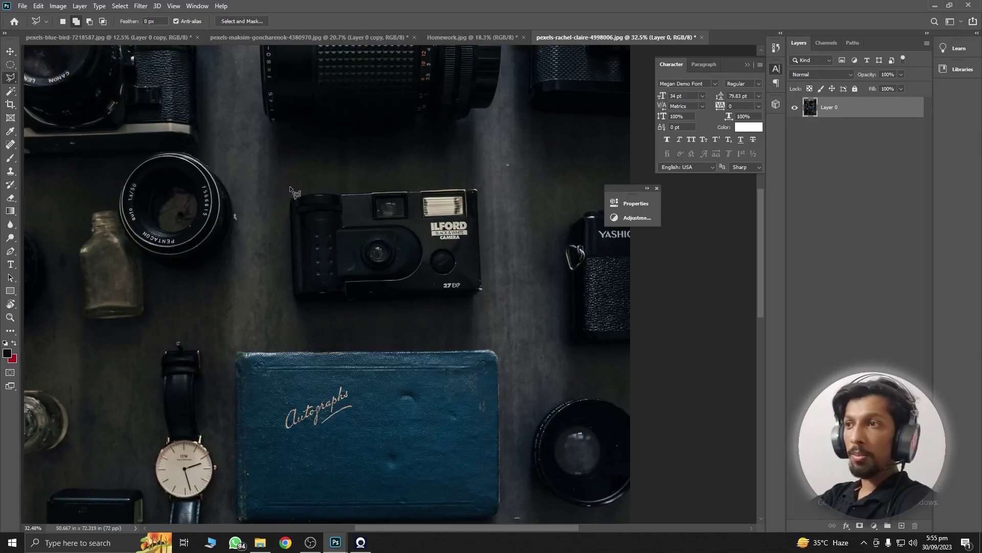
pyautogui.click(479, 178)
pyautogui.click(501, 185)
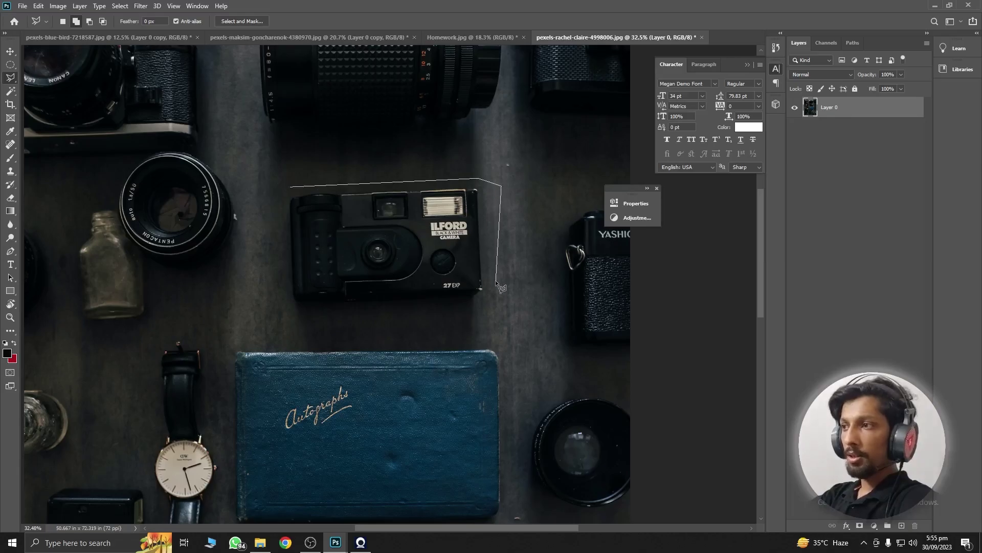
pyautogui.click(487, 312)
pyautogui.click(408, 321)
pyautogui.click(310, 320)
pyautogui.click(267, 310)
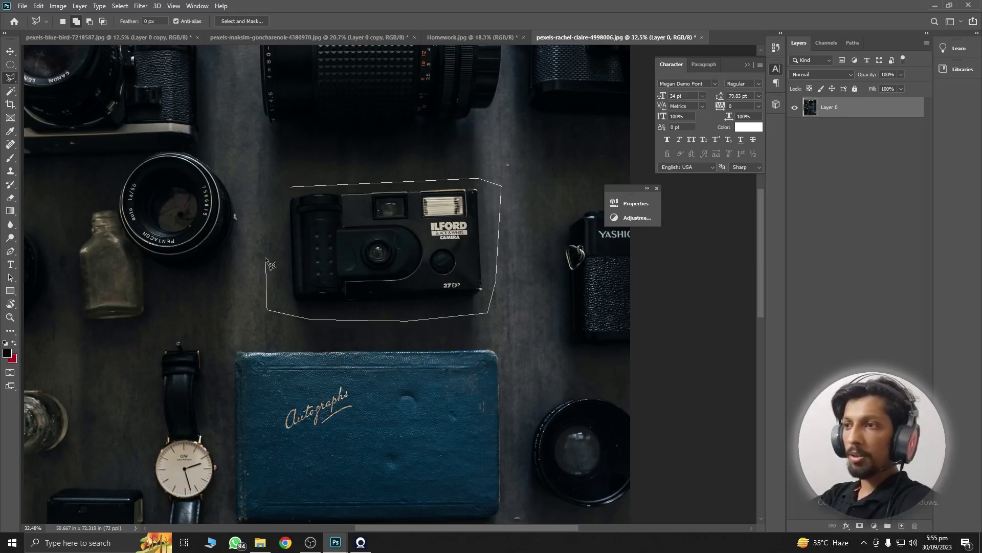
pyautogui.click(284, 187)
# - Delete the selected camera area and deselect
pyautogui.scroll(-1, 341, 254)
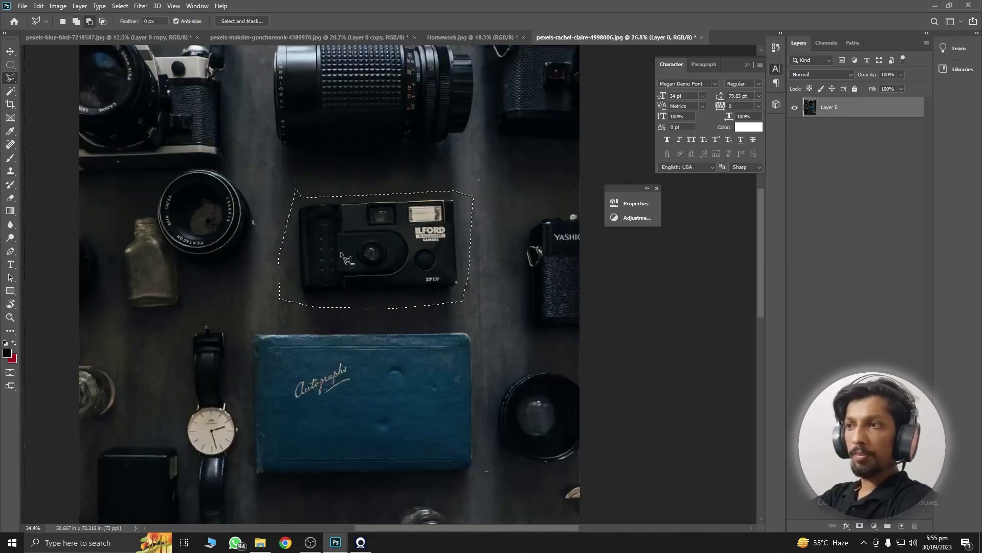
pyautogui.scroll(-1, 341, 254)
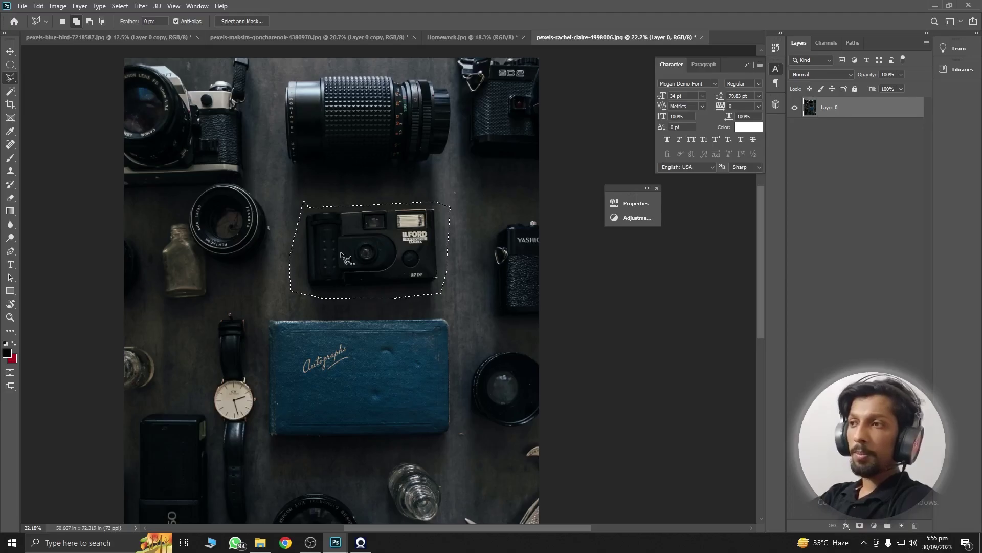
pyautogui.press('Delete')
pyautogui.hotkey('ctrl', 'd')
pyautogui.keyDown('alt'); pyautogui.scroll(-3, 362, 239); pyautogui.keyUp('alt')
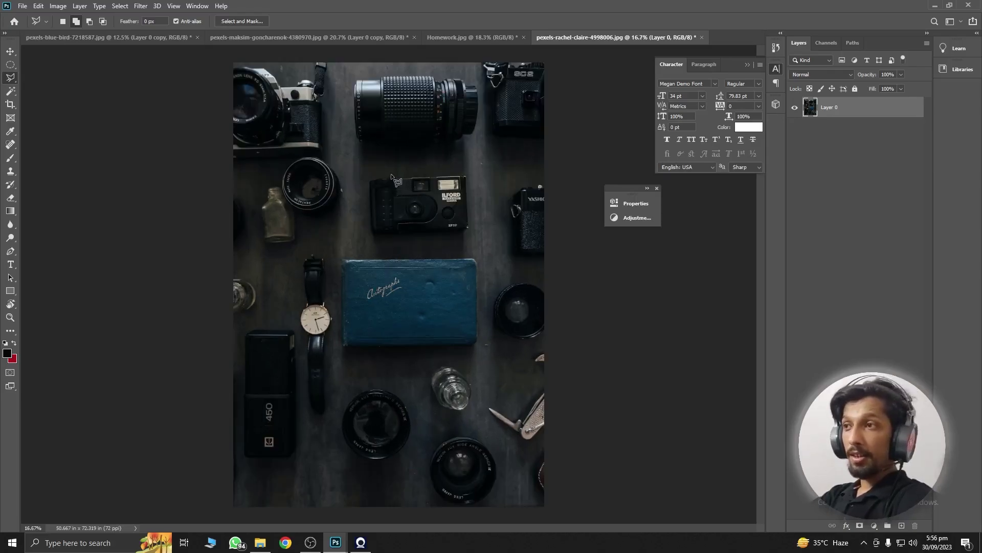
# - Draw a new, tighter polygonal selection around the ILFORD camera
pyautogui.click(392, 174)
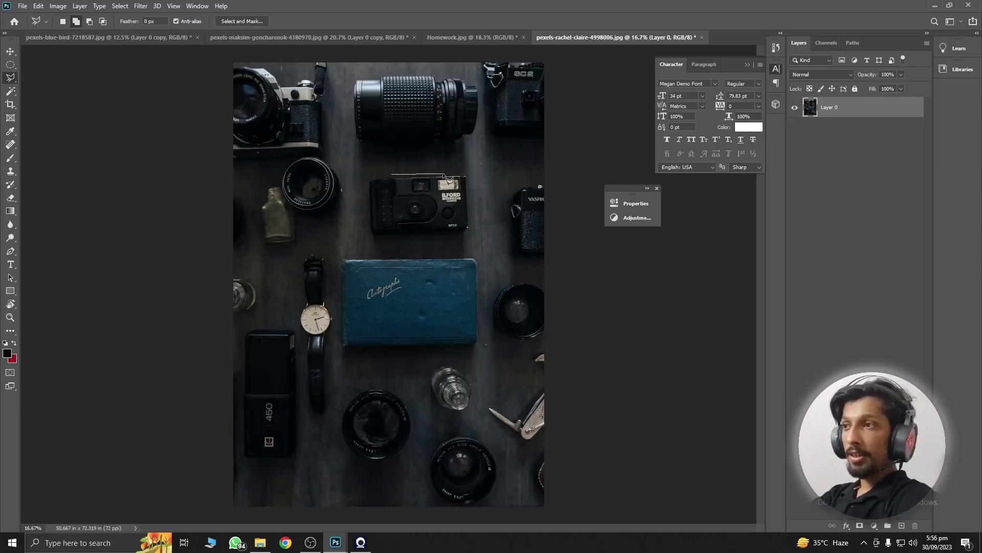
pyautogui.click(472, 252)
pyautogui.click(415, 242)
pyautogui.click(371, 244)
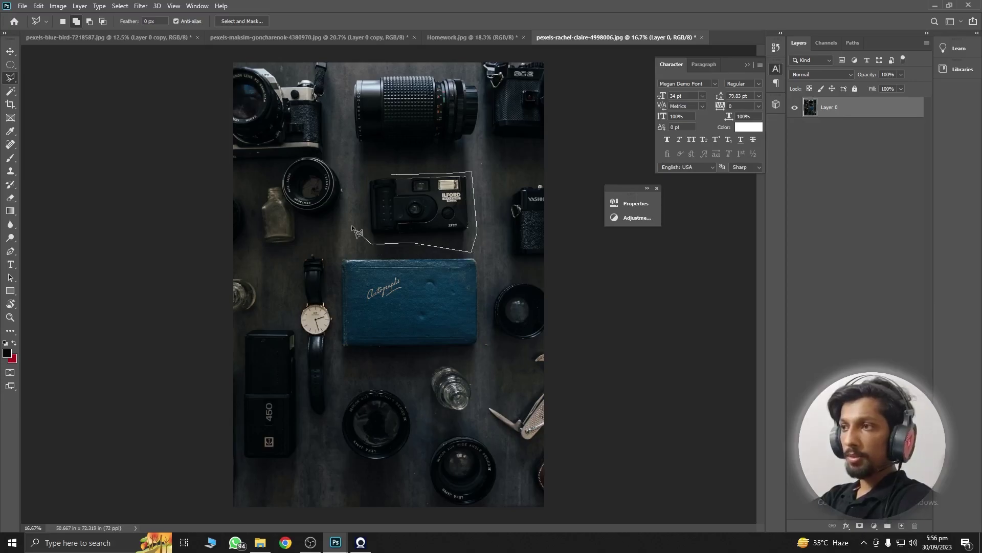
pyautogui.doubleClick(366, 172)
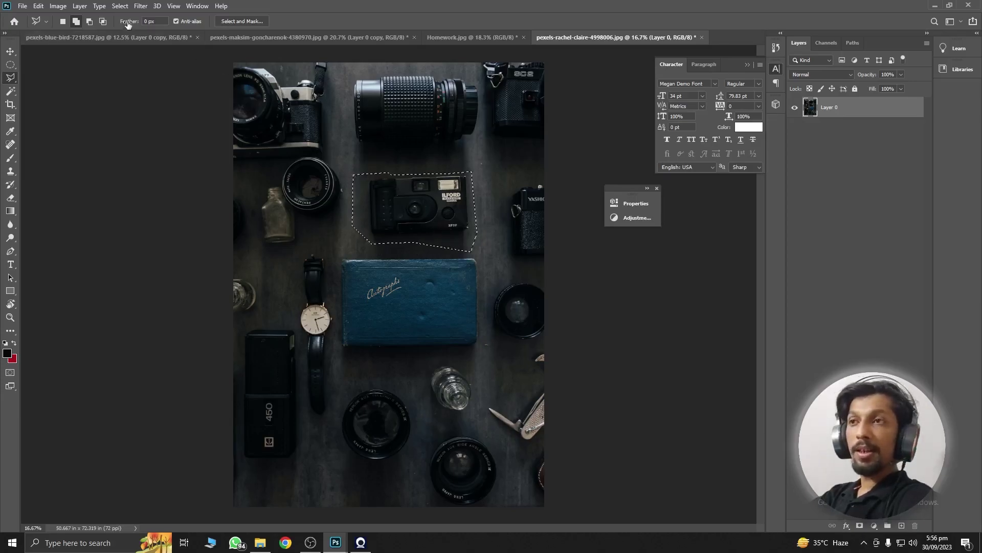
pyautogui.click(39, 6)
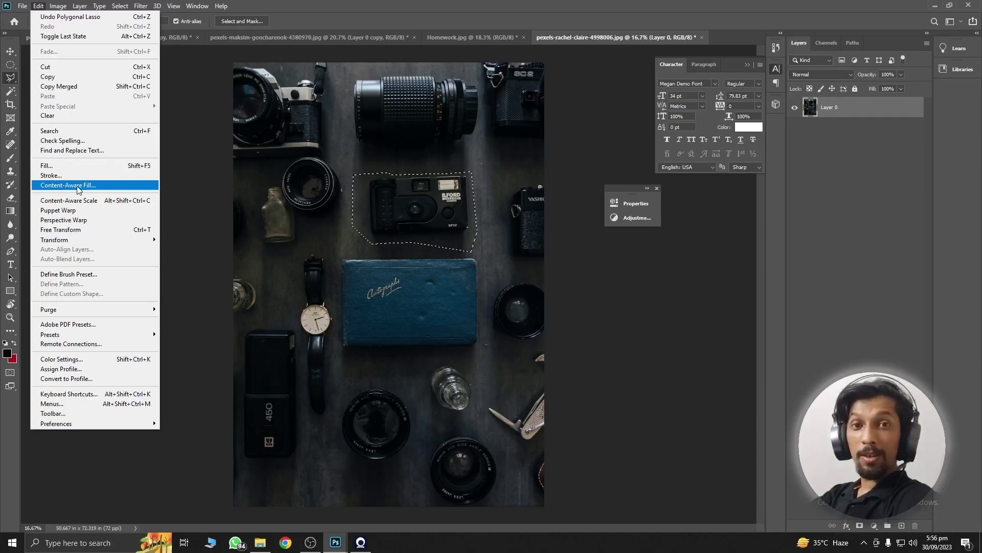
pyautogui.click(78, 185)
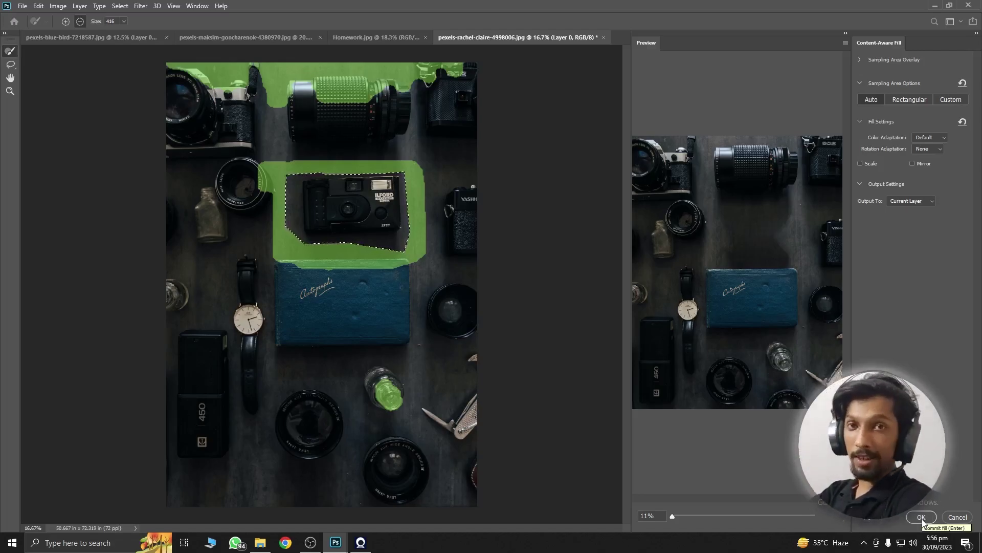
pyautogui.click(913, 201)
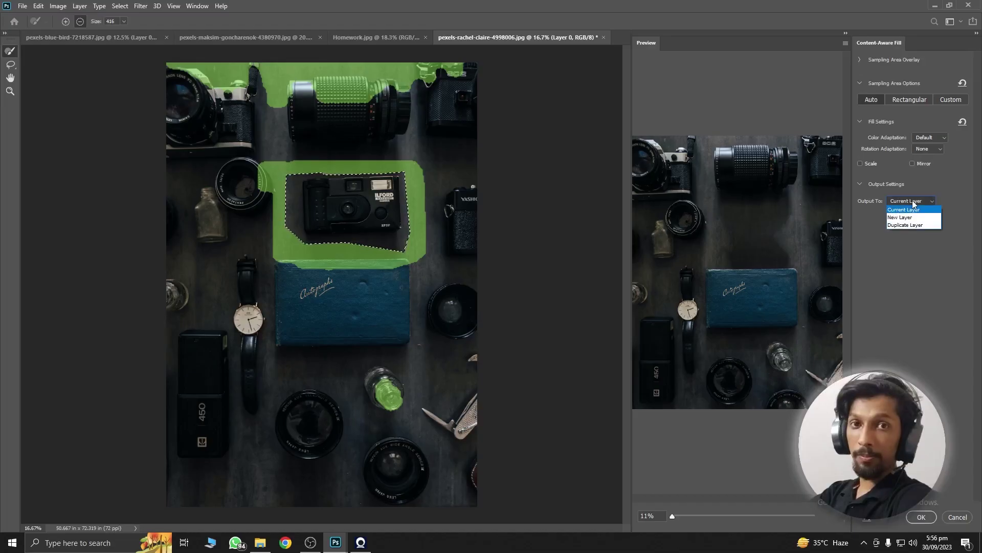
pyautogui.click(910, 217)
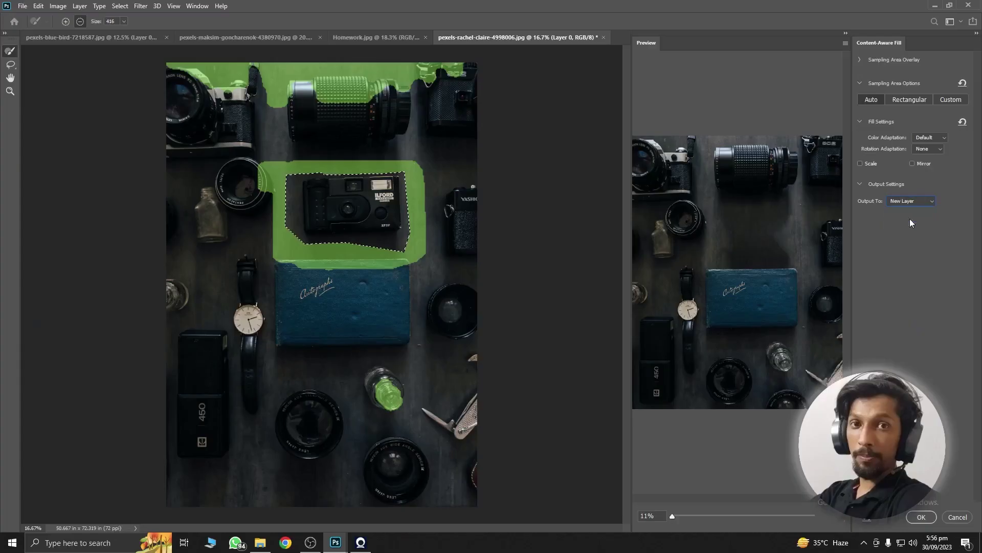
pyautogui.click(921, 517)
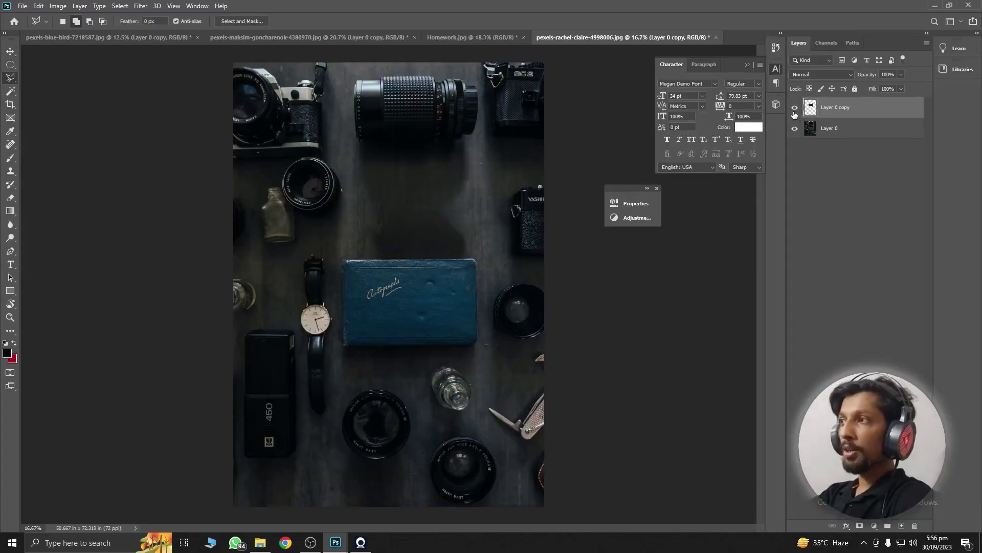
pyautogui.click(795, 109)
# - Show the edited copy again and outline the glass bottle with the Magnetic Lasso
pyautogui.click(794, 109)
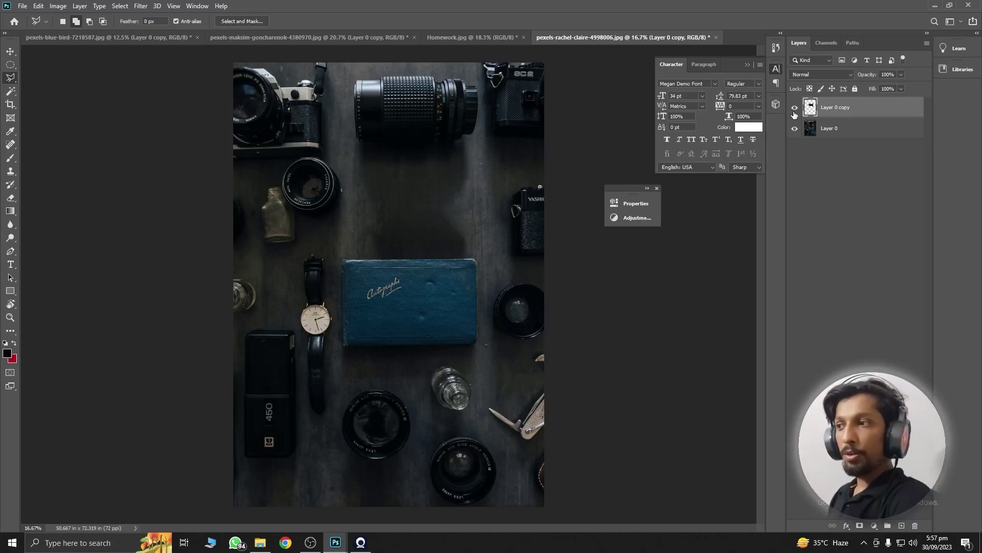
pyautogui.scroll(2, 456, 368)
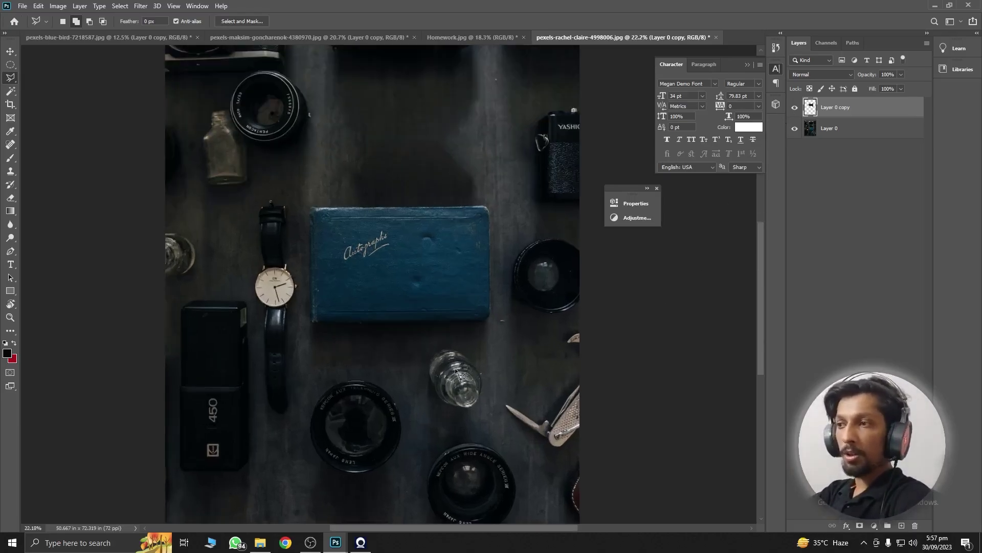
pyautogui.click(449, 349)
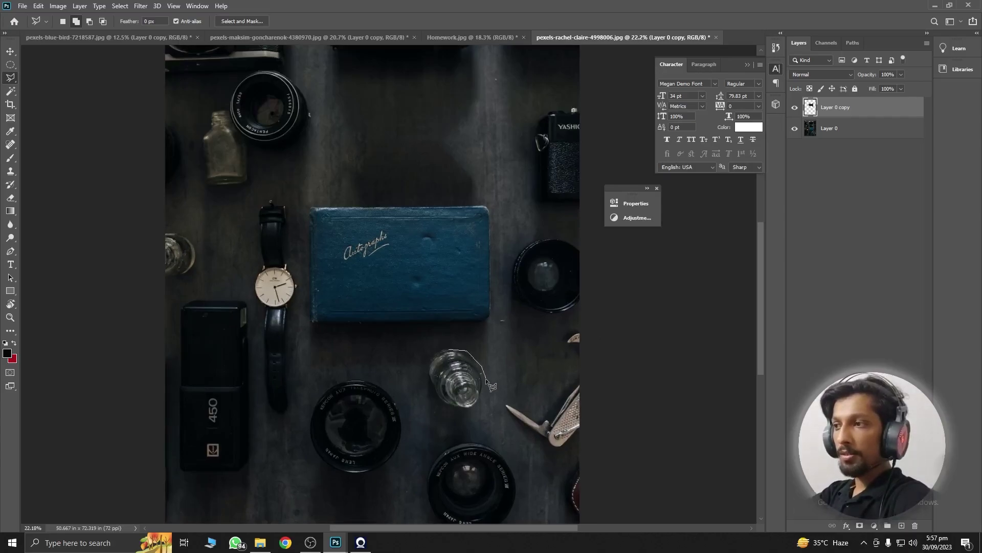
pyautogui.click(445, 351)
pyautogui.moveTo(445, 351); pyautogui.dragTo(462, 353)
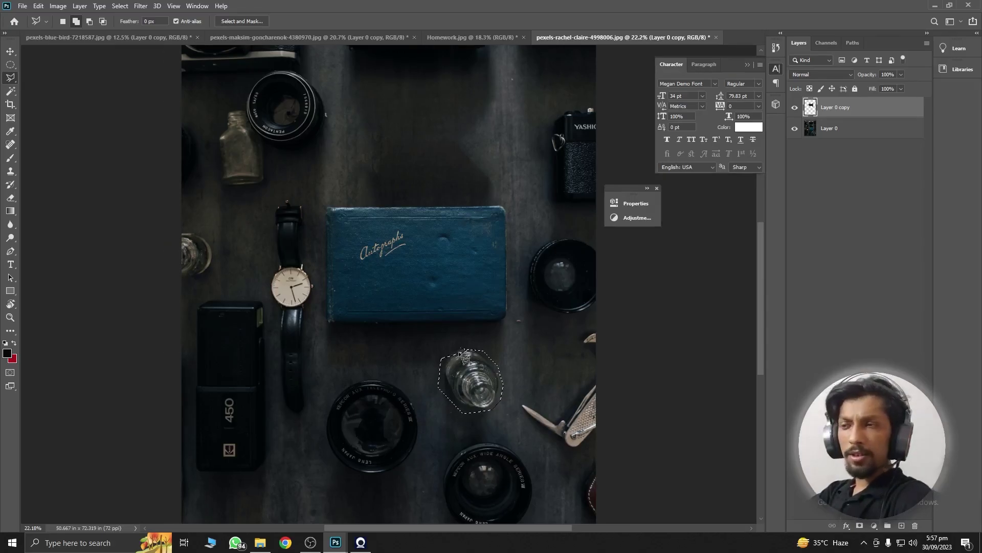
pyautogui.scroll(2, 462, 356)
pyautogui.scroll(1, 462, 356)
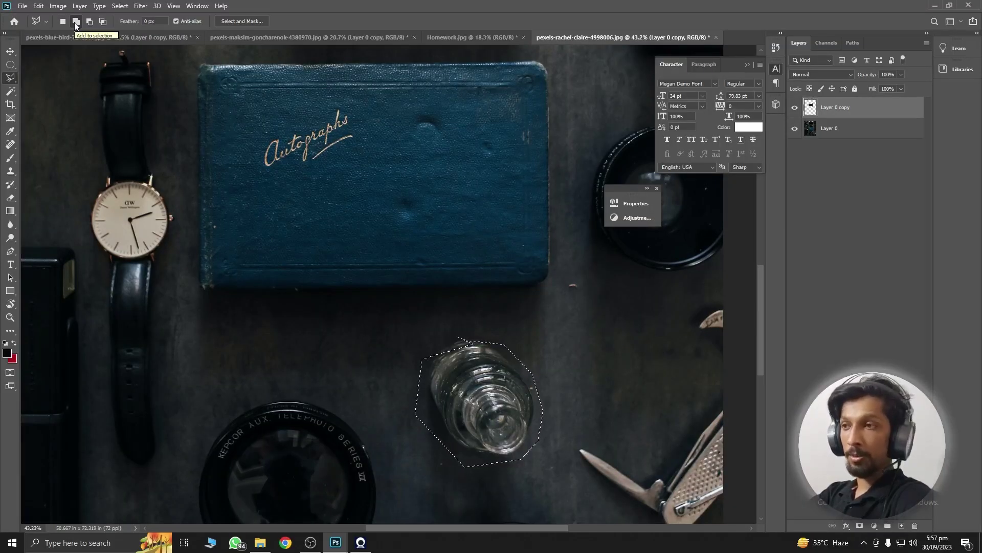
# - Add the bottle's cap to the selection using the Polygonal Lasso in Add mode
pyautogui.click(75, 22)
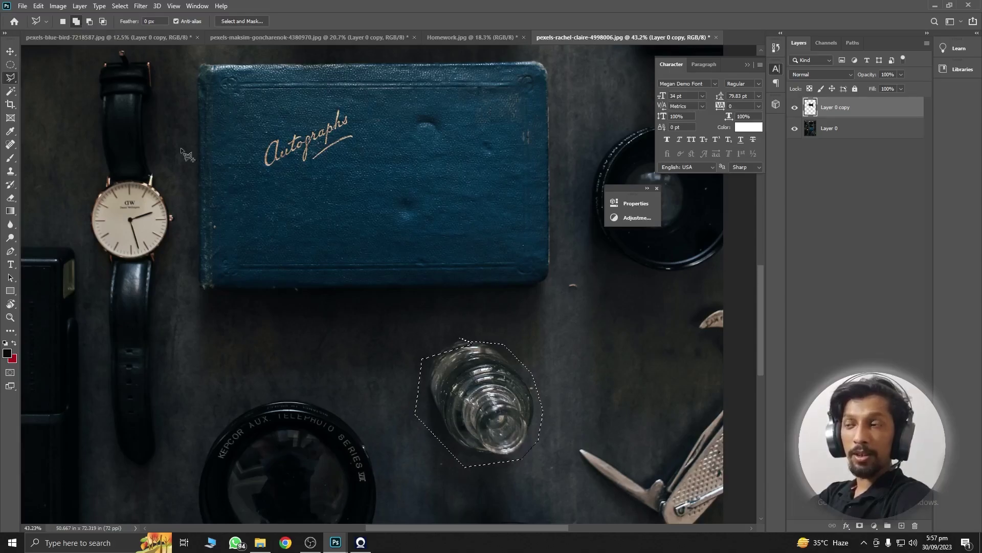
pyautogui.click(446, 353)
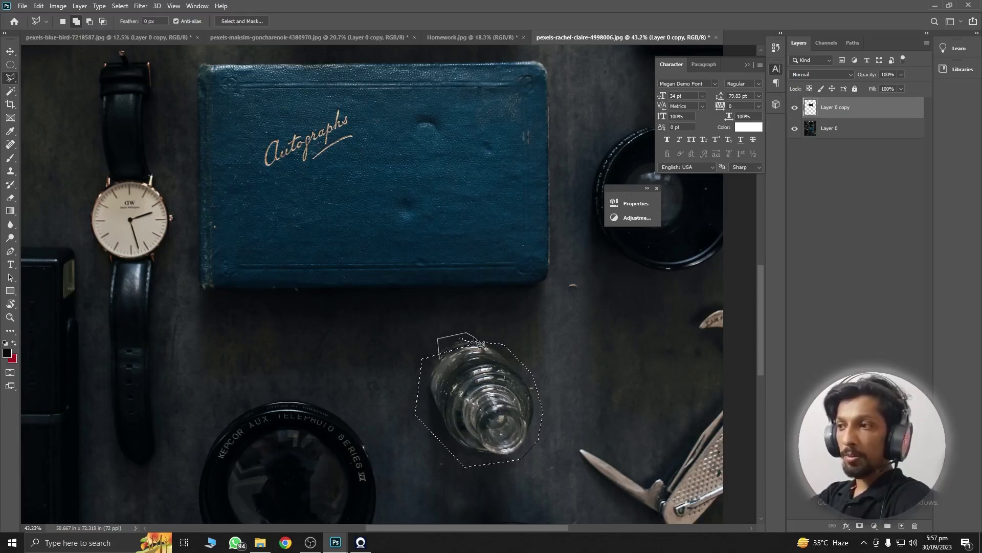
pyautogui.click(438, 352)
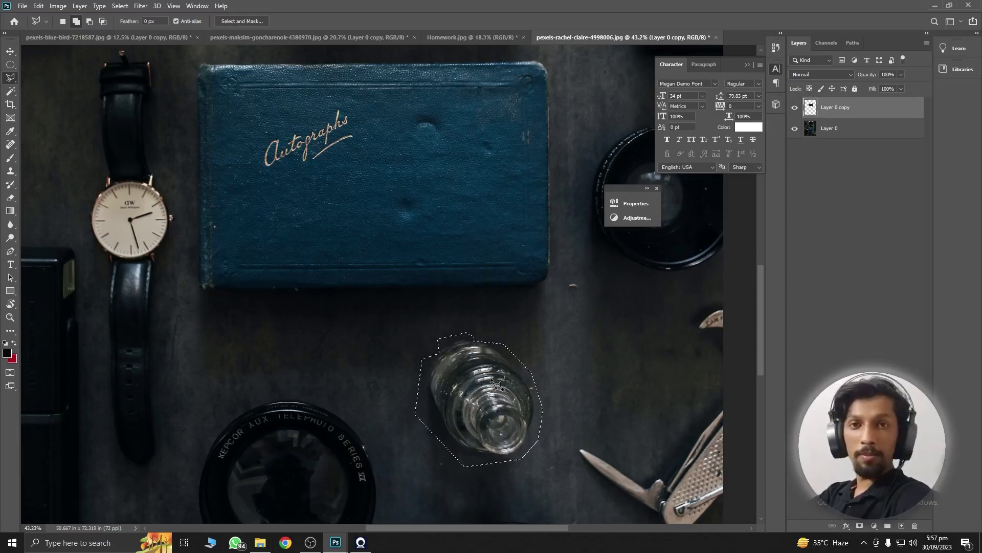
pyautogui.scroll(-1, 607, 369)
pyautogui.scroll(-1, 604, 370)
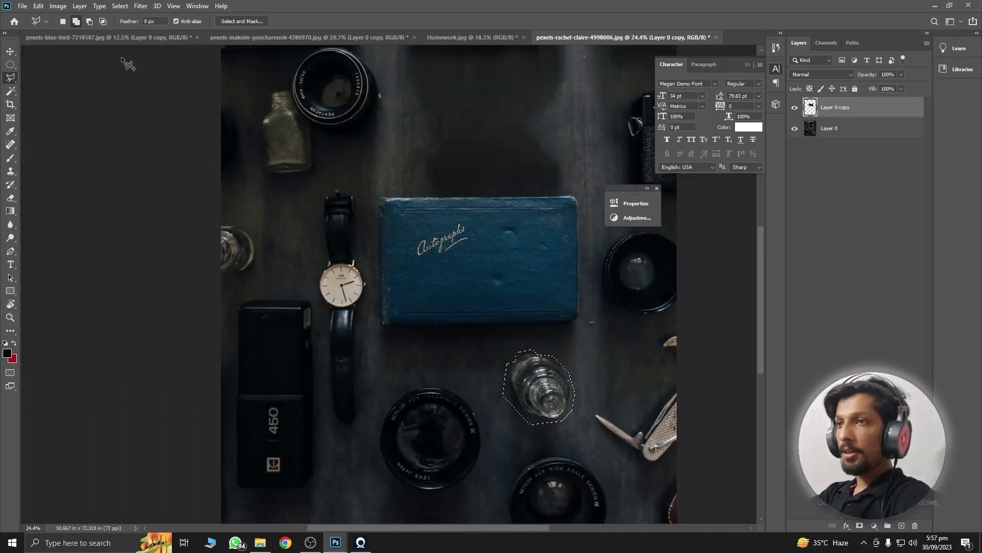
pyautogui.click(39, 8)
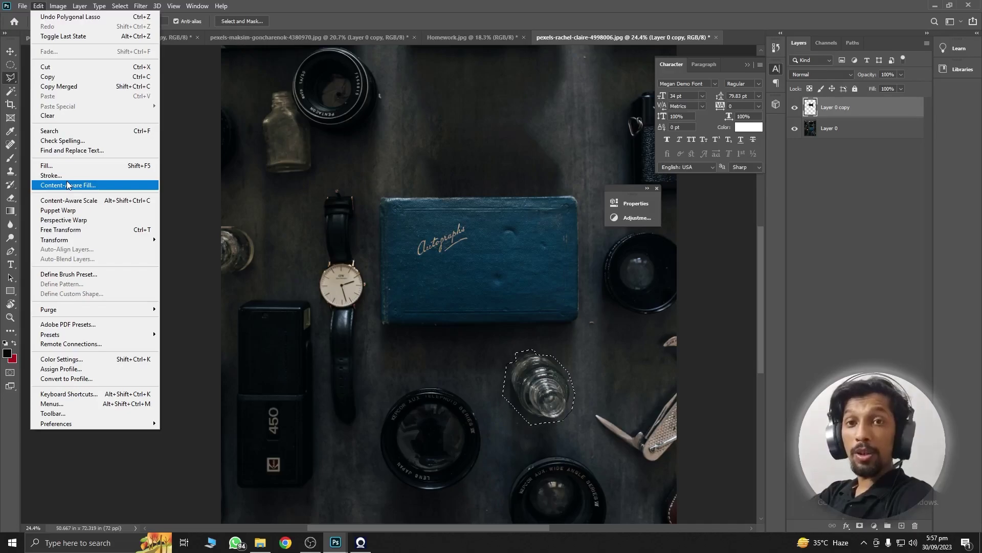
# - Content-Aware Fill the bottle area from Layer 0 onto a new layer, then deselect
pyautogui.click(830, 114)
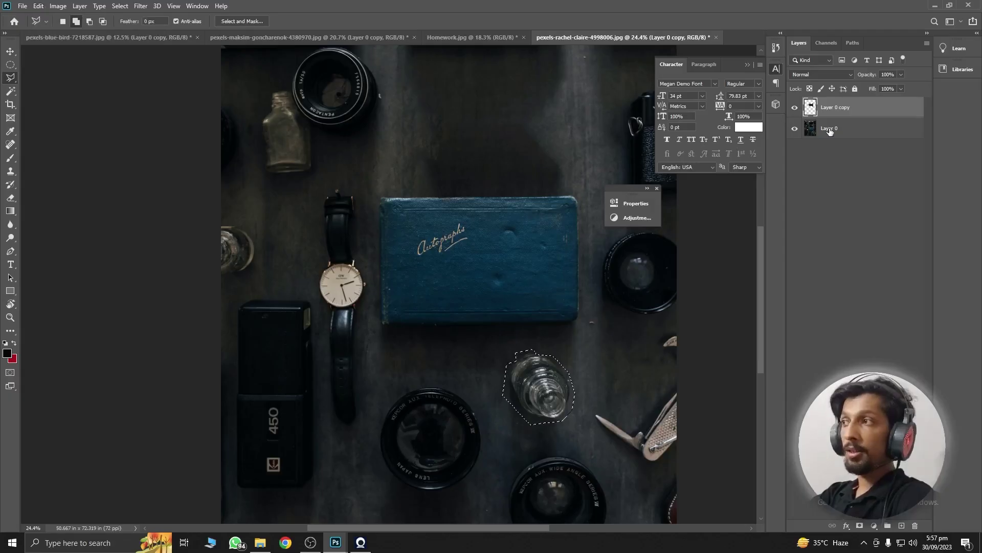
pyautogui.click(832, 128)
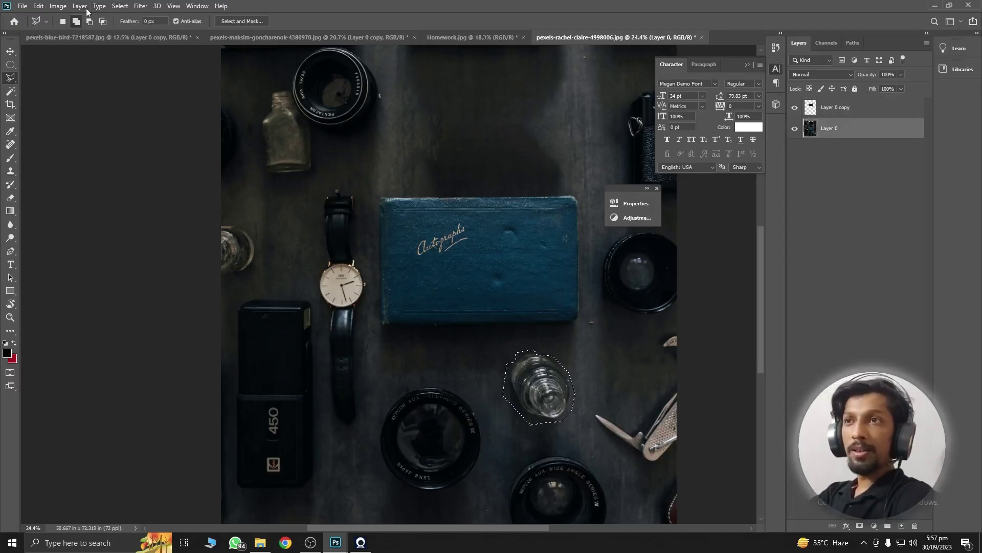
pyautogui.click(38, 6)
pyautogui.press('Escape')
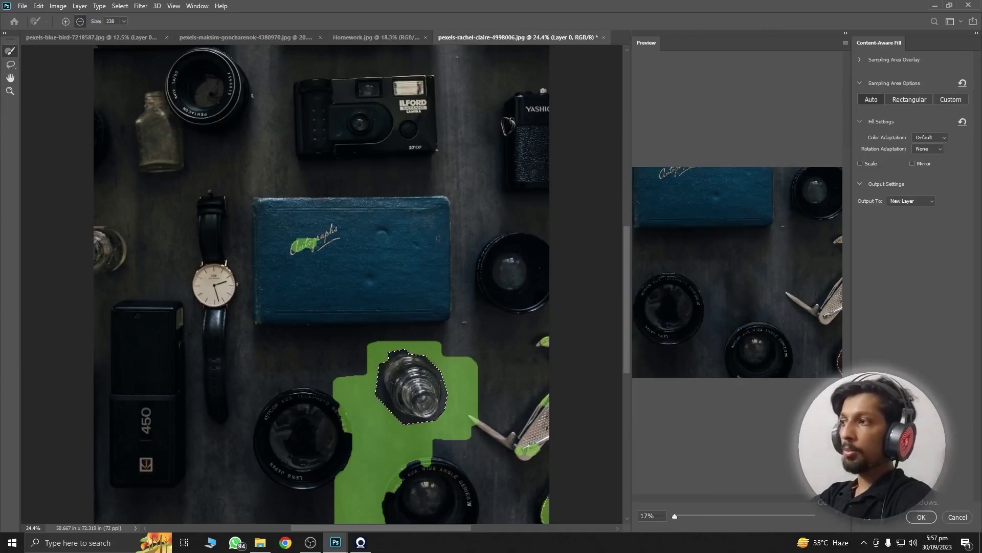
pyautogui.click(921, 516)
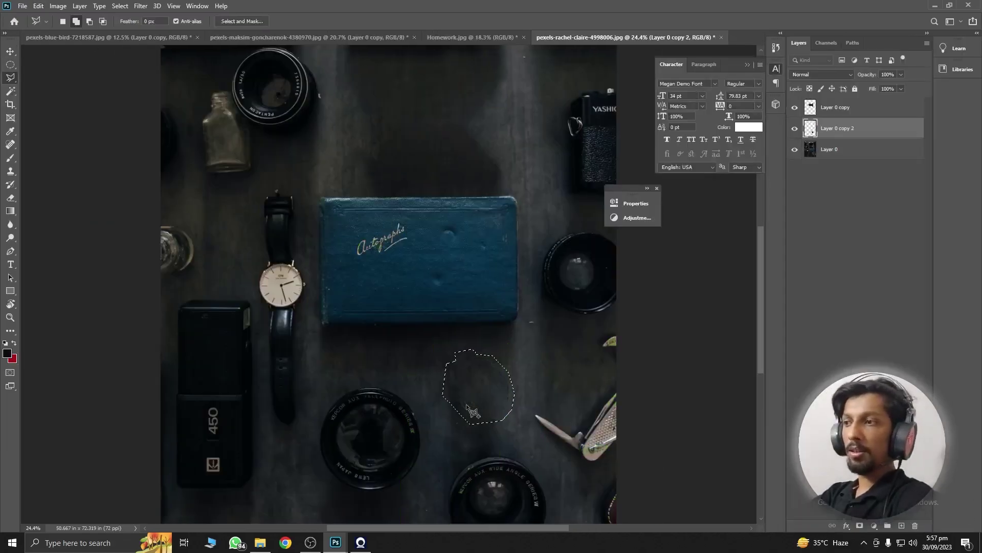
pyautogui.hotkey('ctrl', '-')
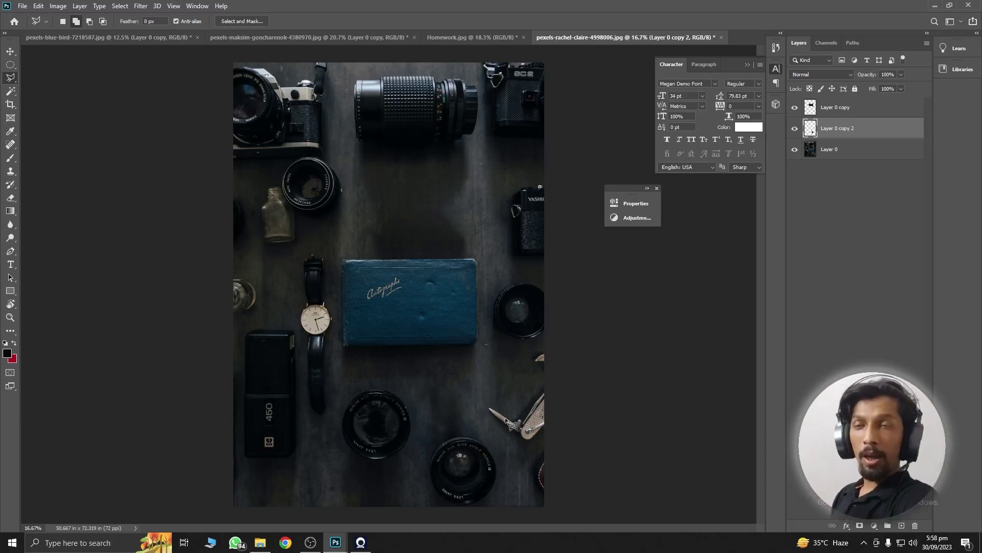
# - Open pexels-blue-bird-7218587 from File Explorer in the image viewer
pyautogui.click(260, 543)
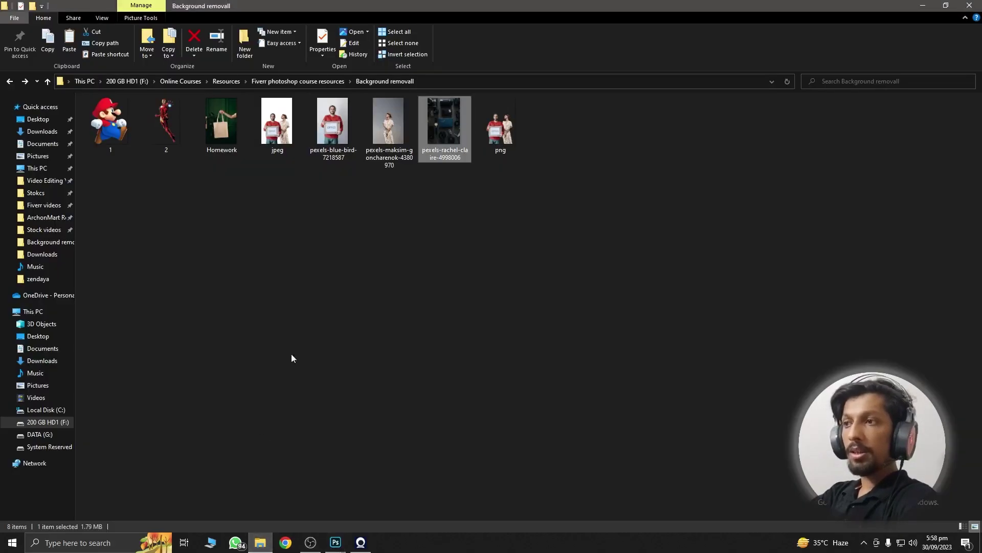
pyautogui.click(293, 356)
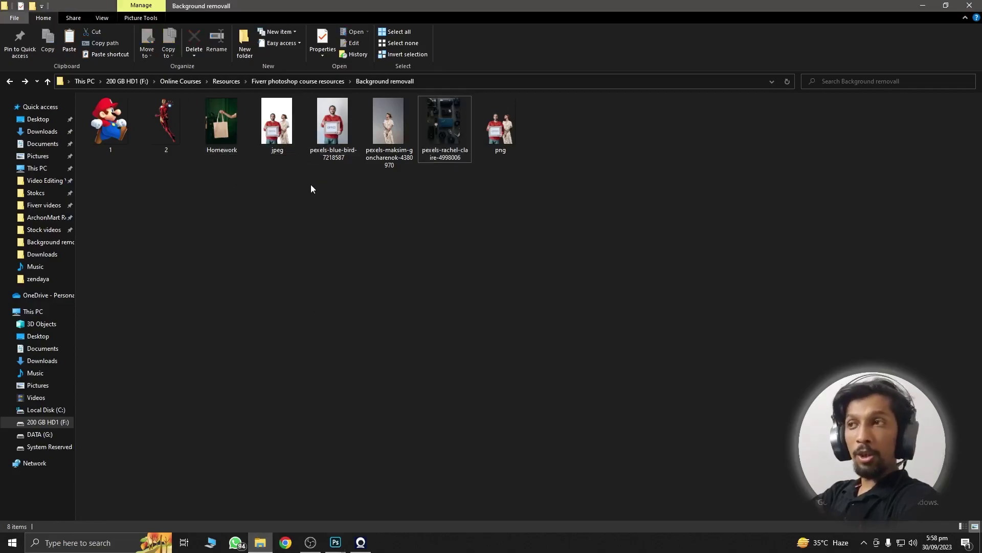
pyautogui.click(331, 134)
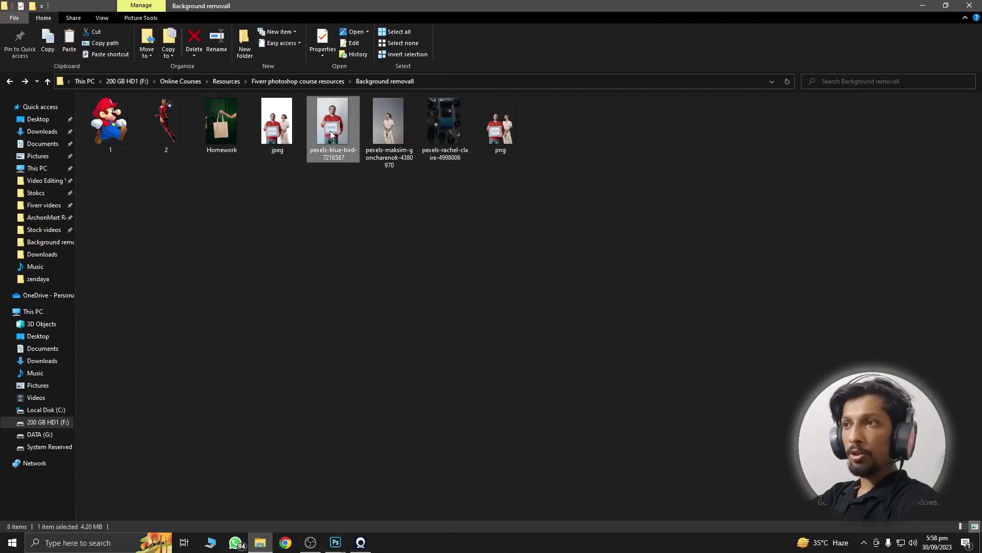
pyautogui.doubleClick(331, 134)
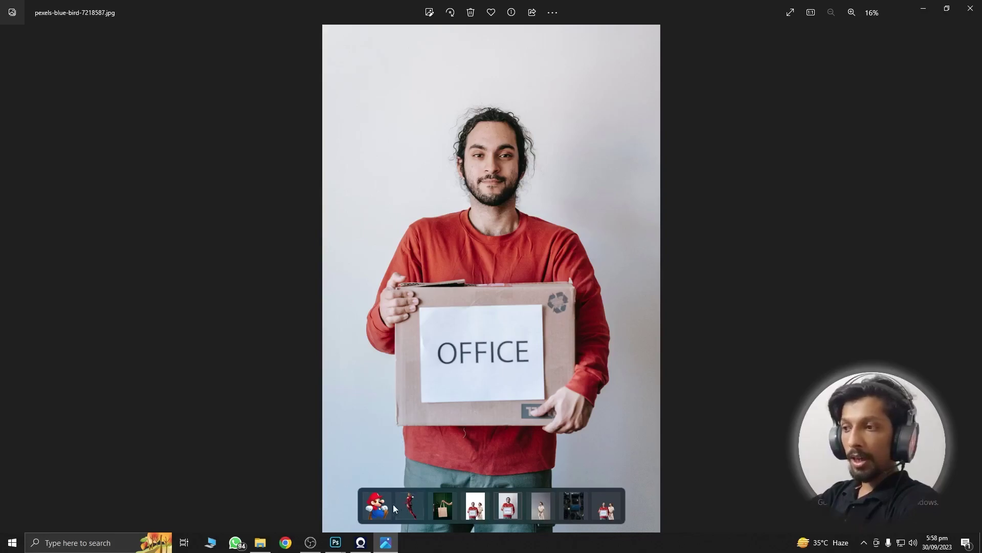
# - Browse the filmstrip to pexels-rachel-claire-4998006.jpg, then close the viewer and clear the selection
pyautogui.click(377, 507)
pyautogui.click(494, 505)
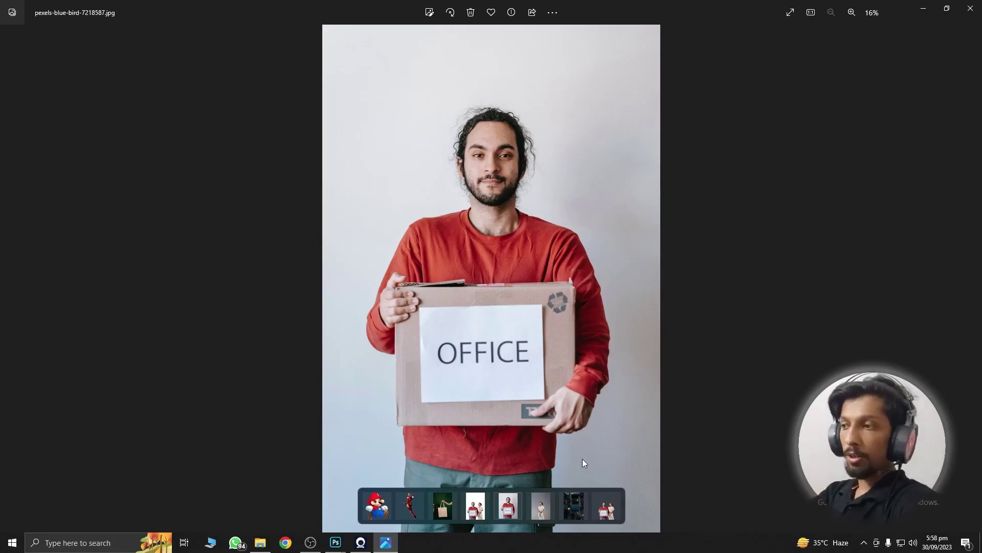
pyautogui.click(578, 509)
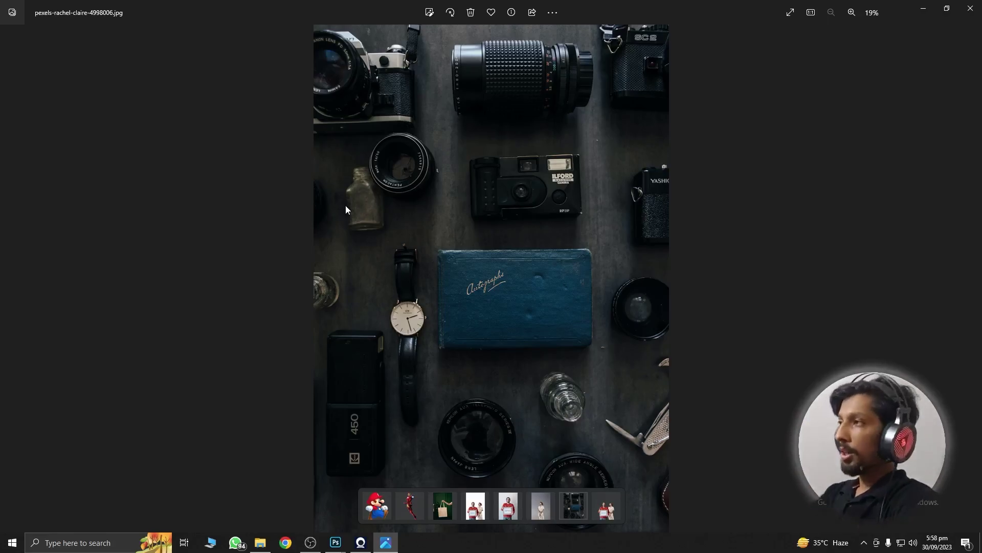
pyautogui.click(971, 9)
pyautogui.click(559, 340)
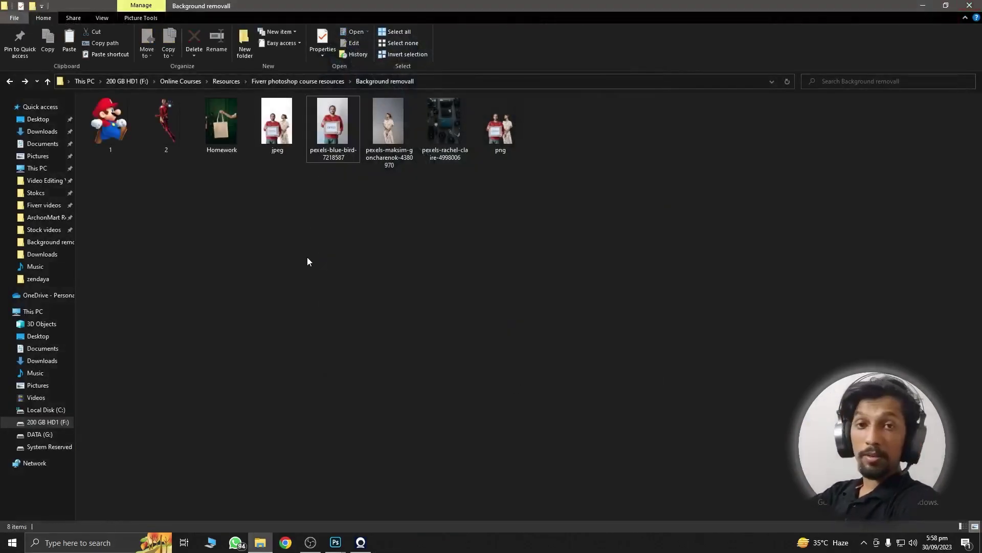